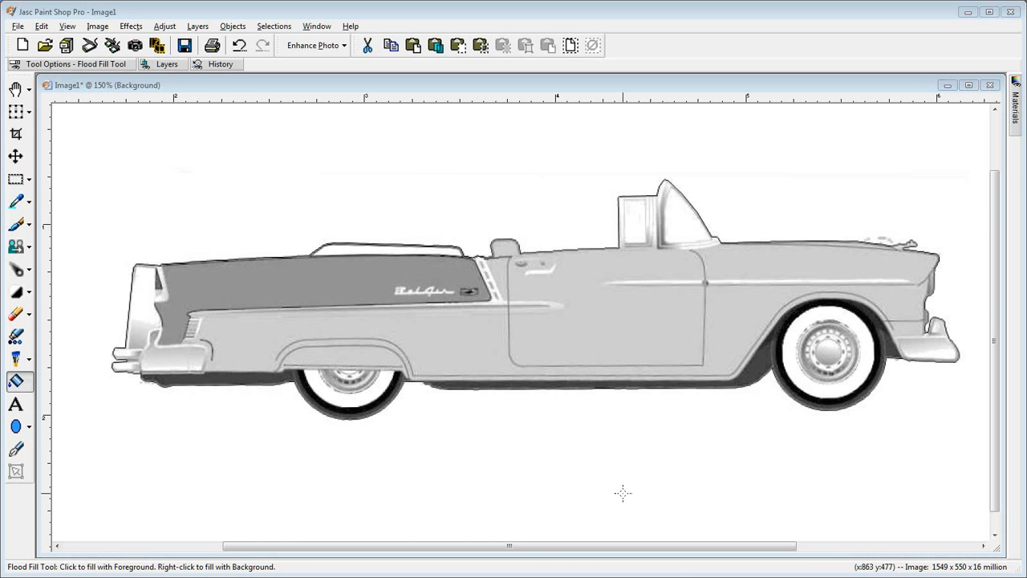
Start a point-to-point freehand selection behind the rear bumper and trace the car body's lower edge to the foot of the front wheel arch.
drag(574, 546, 581, 551)
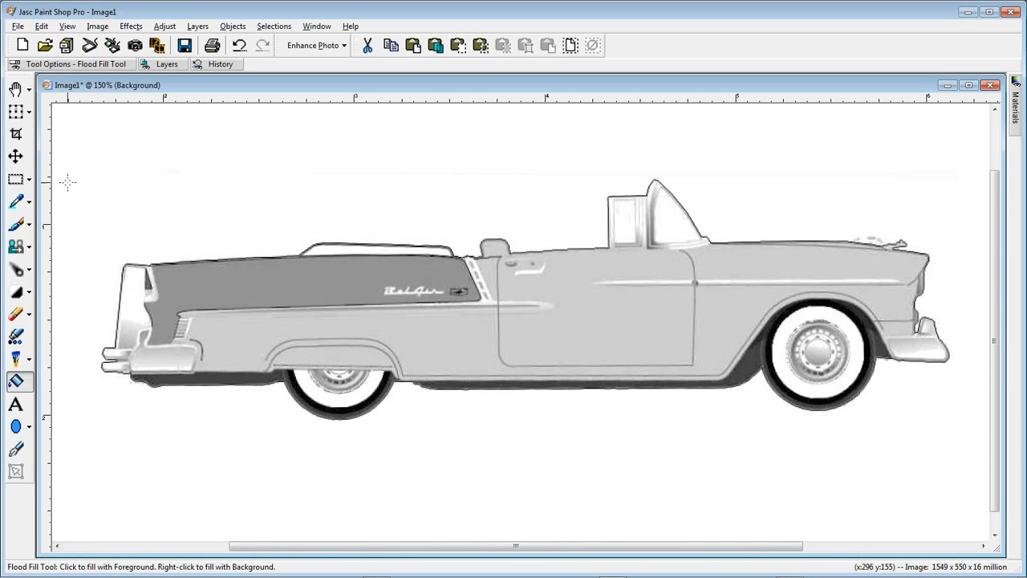
click(30, 181)
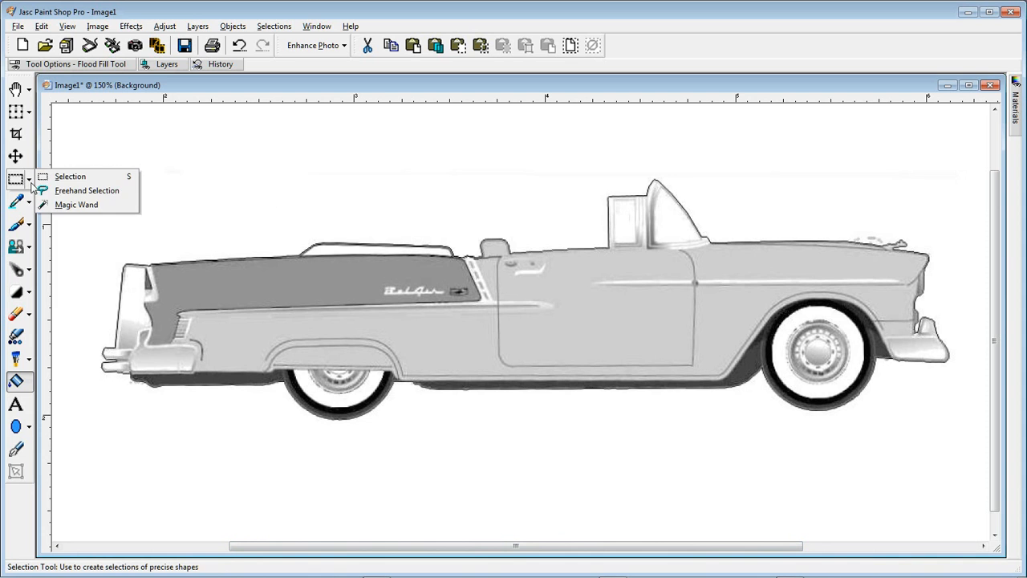
click(42, 191)
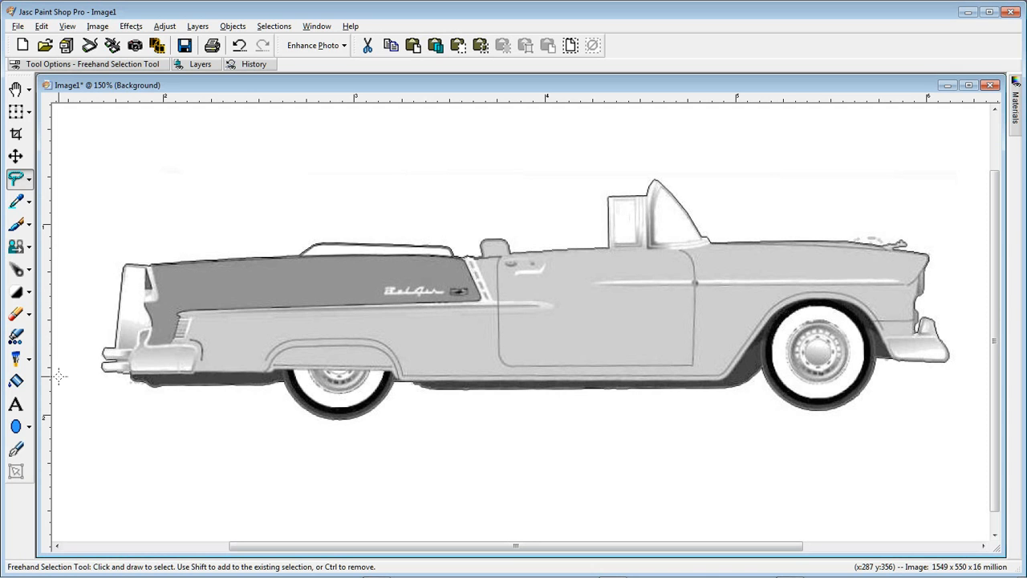
mouse_move(58, 374)
mouse_down()
mouse_move(84, 387)
mouse_move(143, 371)
mouse_move(166, 389)
mouse_move(182, 371)
mouse_move(273, 371)
mouse_up()
click(271, 372)
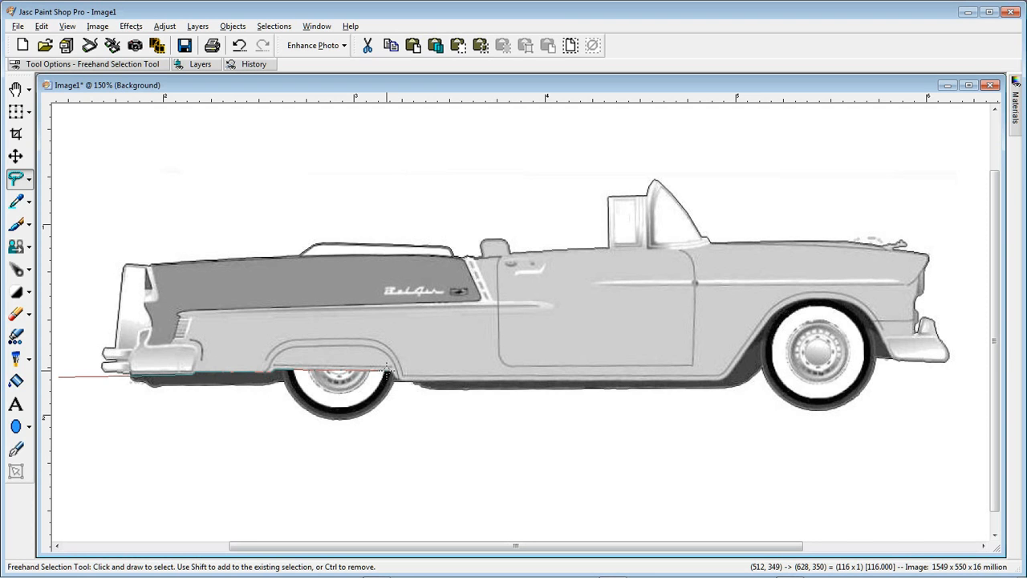
click(389, 372)
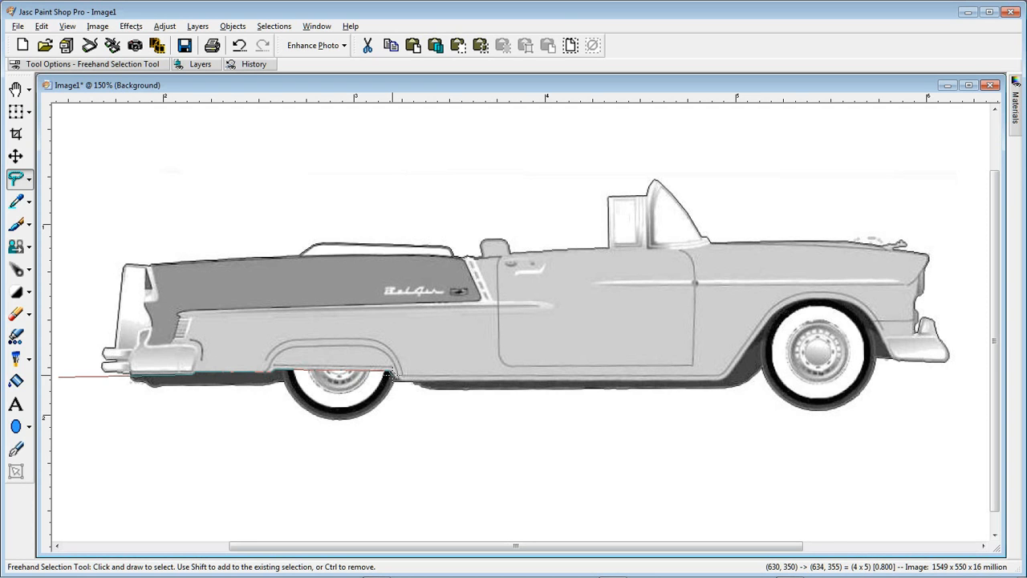
click(397, 379)
click(396, 382)
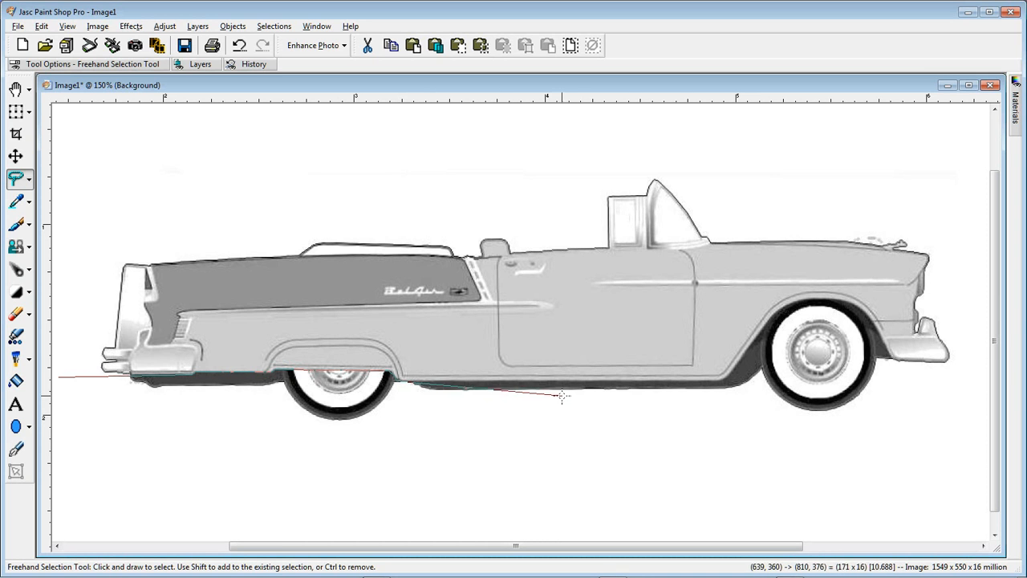
click(719, 379)
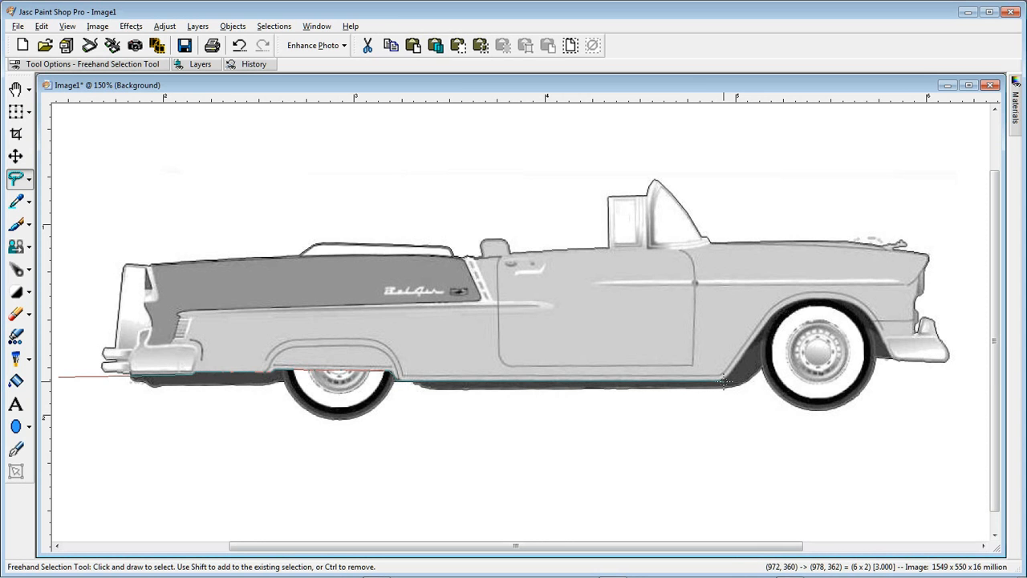
Continue the freehand selection around the front wheel arch and along the underside of the front bumper.
click(727, 377)
click(766, 321)
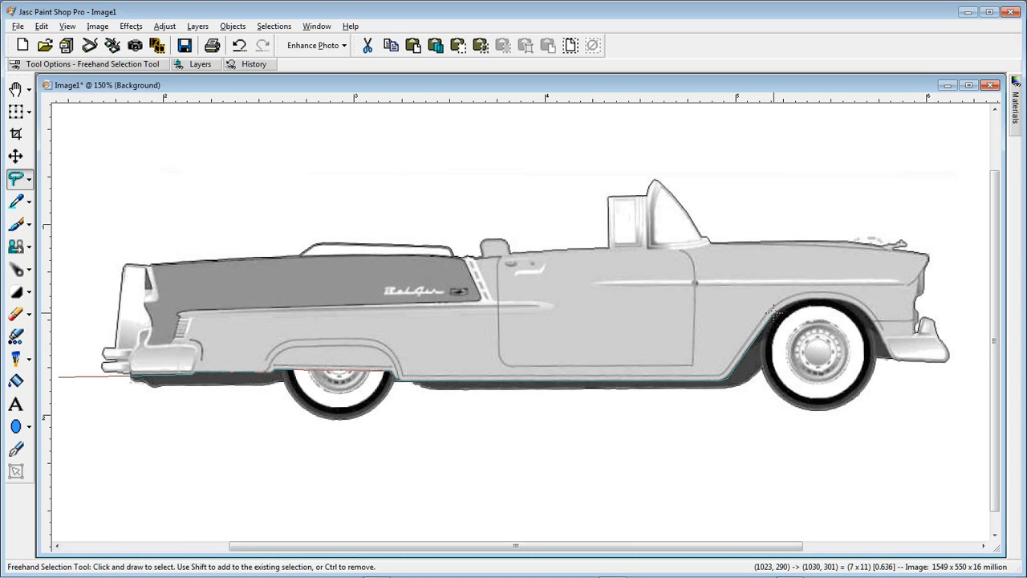
click(775, 303)
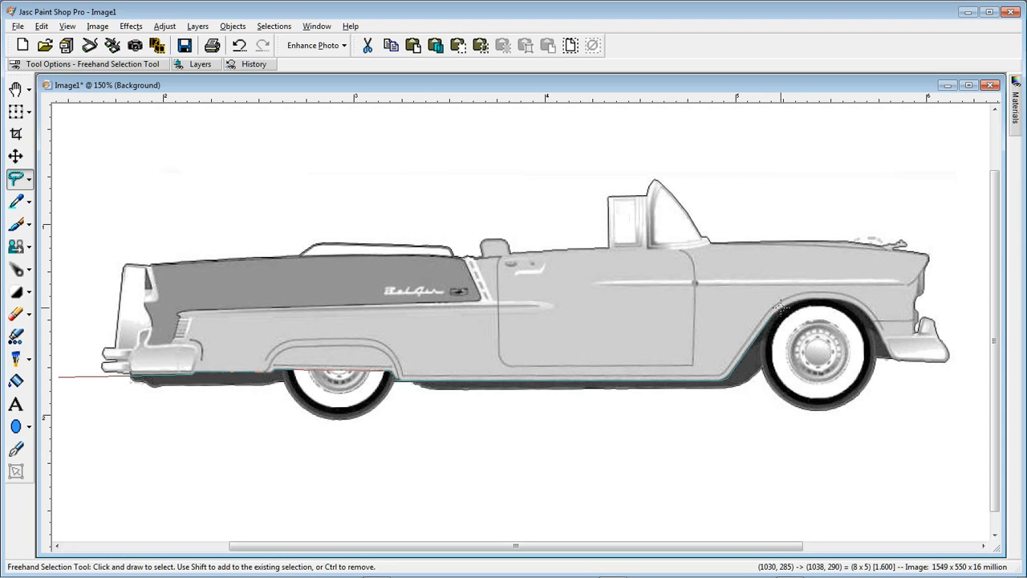
click(782, 292)
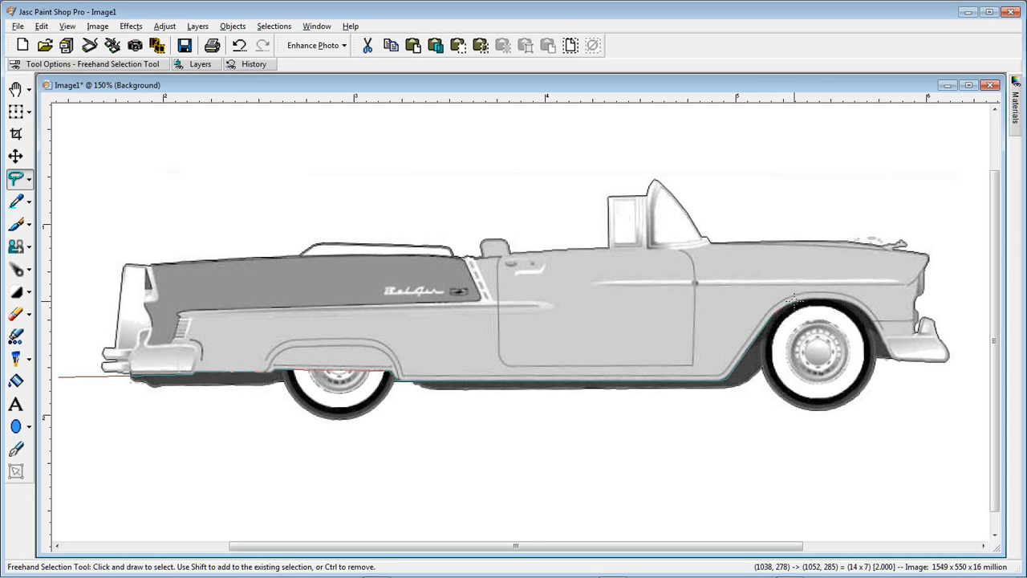
click(793, 295)
click(807, 293)
click(823, 296)
click(841, 298)
click(856, 303)
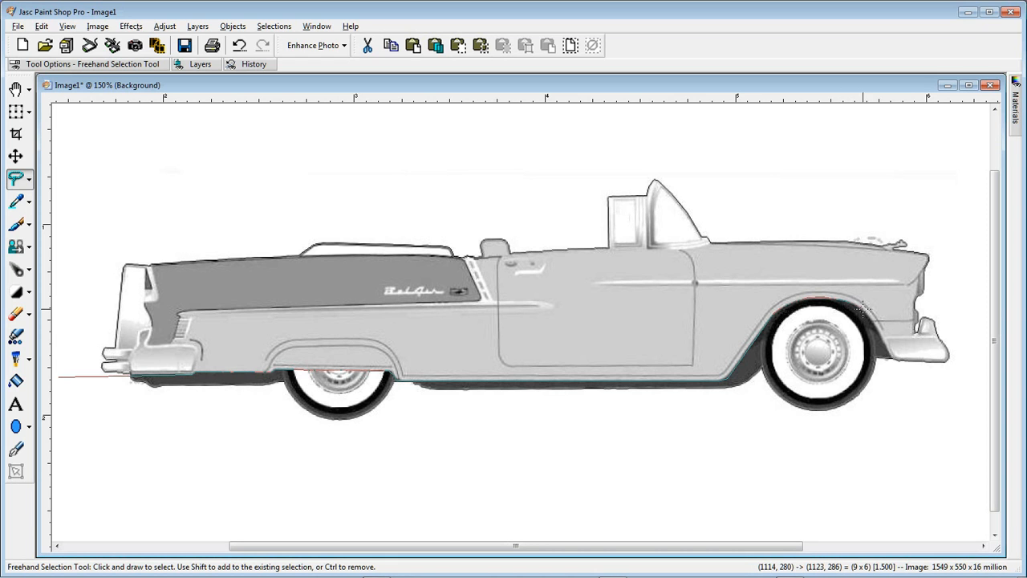
click(866, 310)
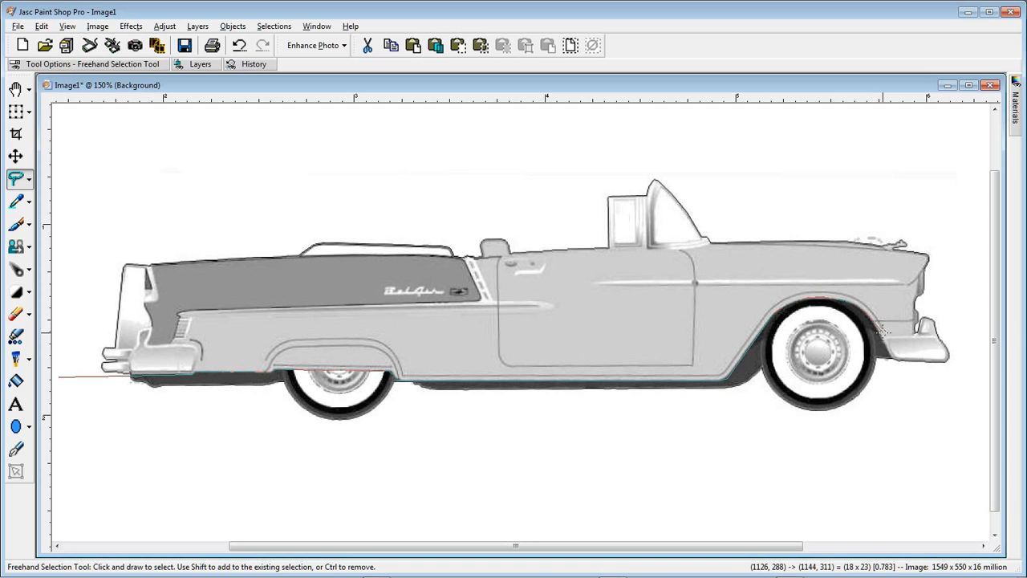
click(880, 329)
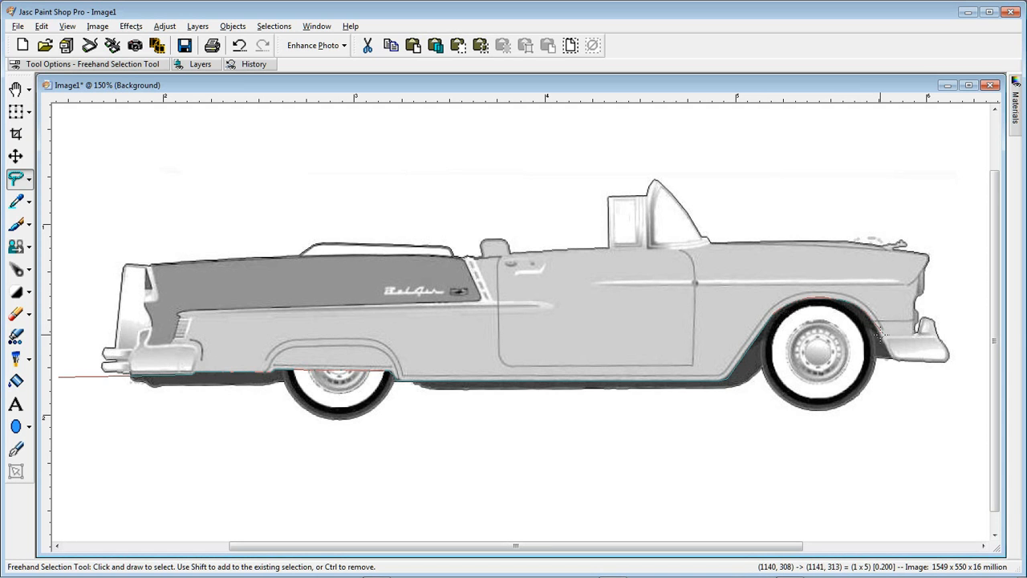
click(887, 348)
click(892, 362)
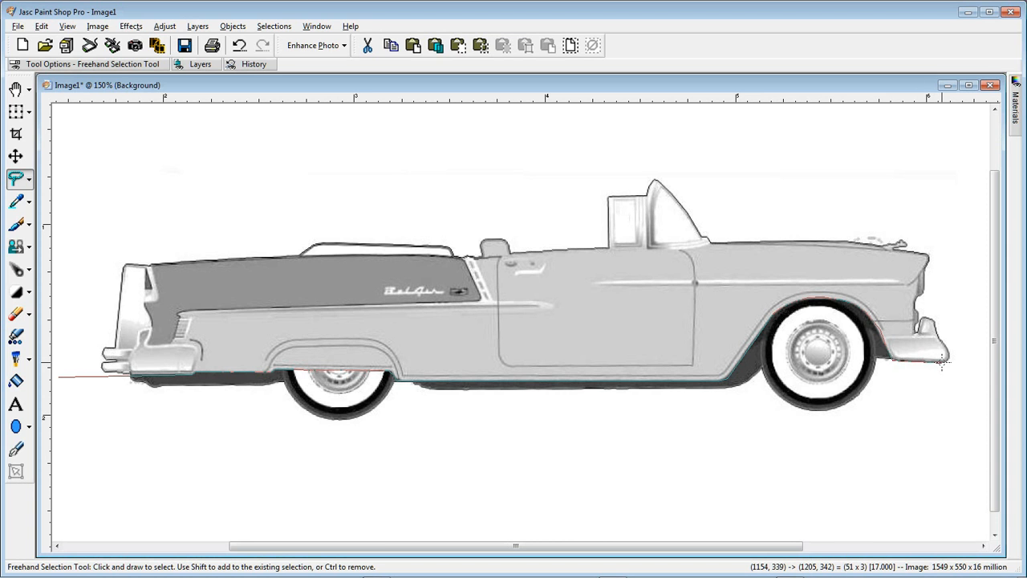
click(943, 363)
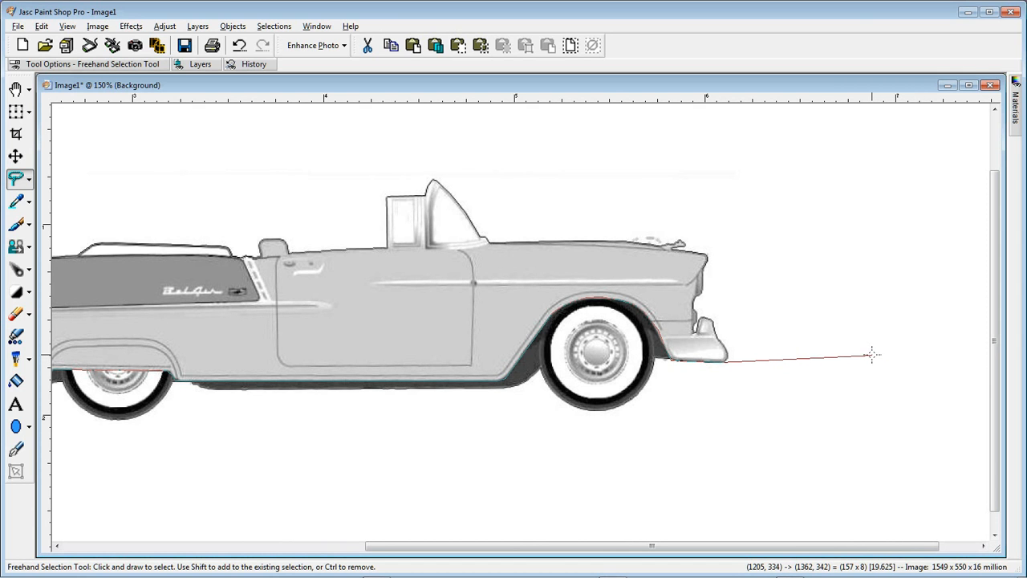
Close the freehand selection by running it beyond the front bumper and over the windshield to a point behind the rear.
click(863, 358)
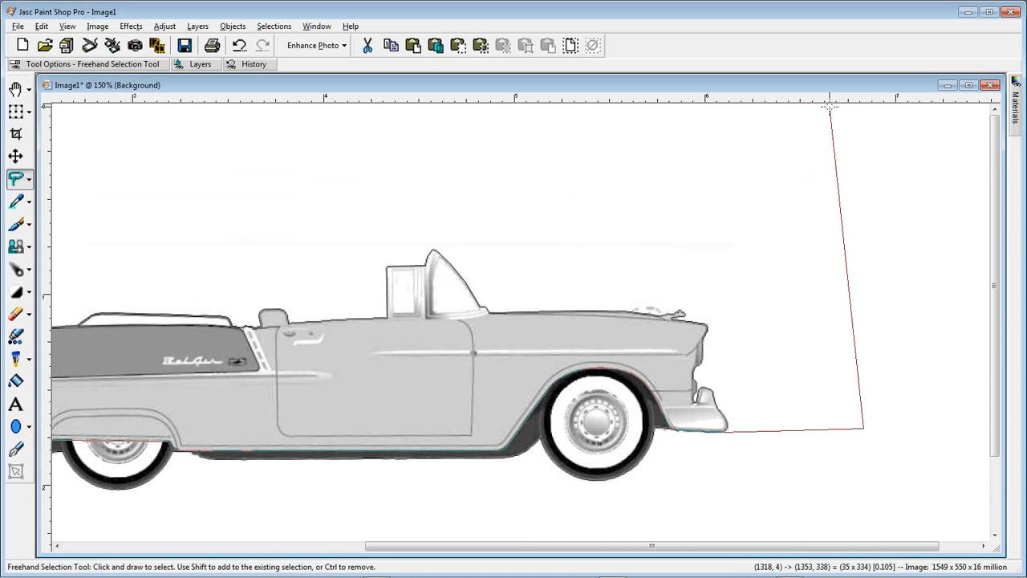
click(849, 180)
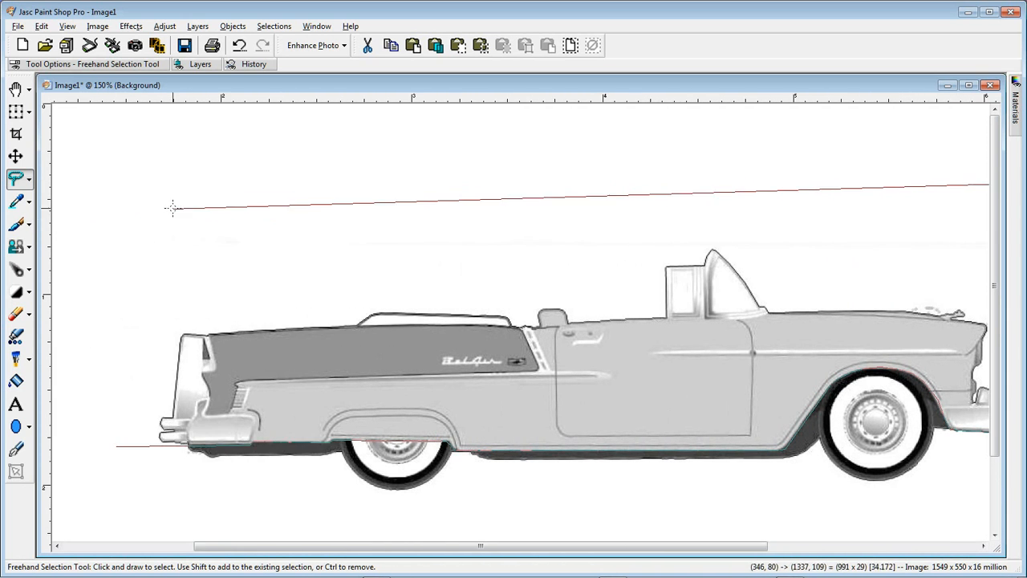
click(110, 205)
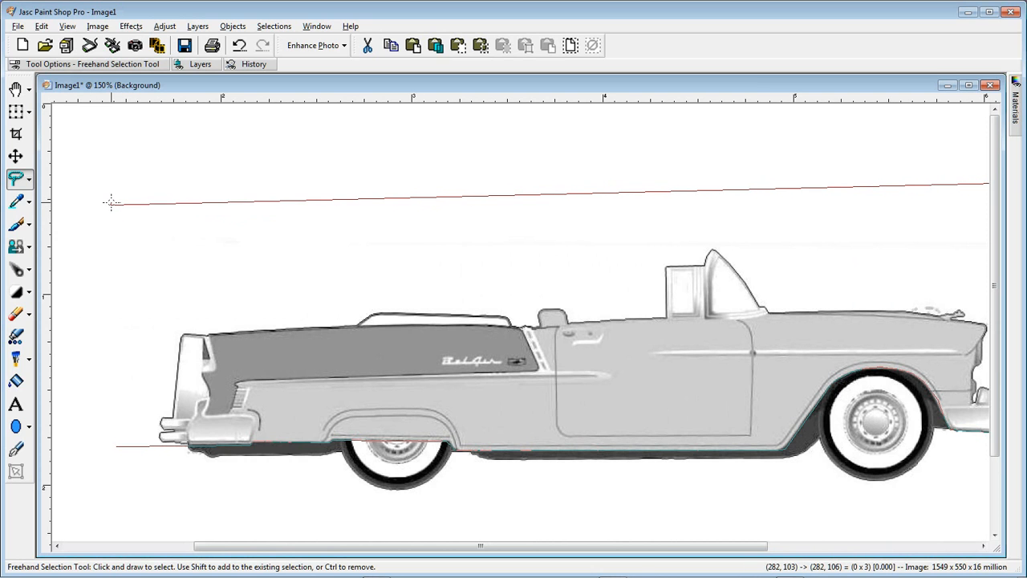
double_click(111, 202)
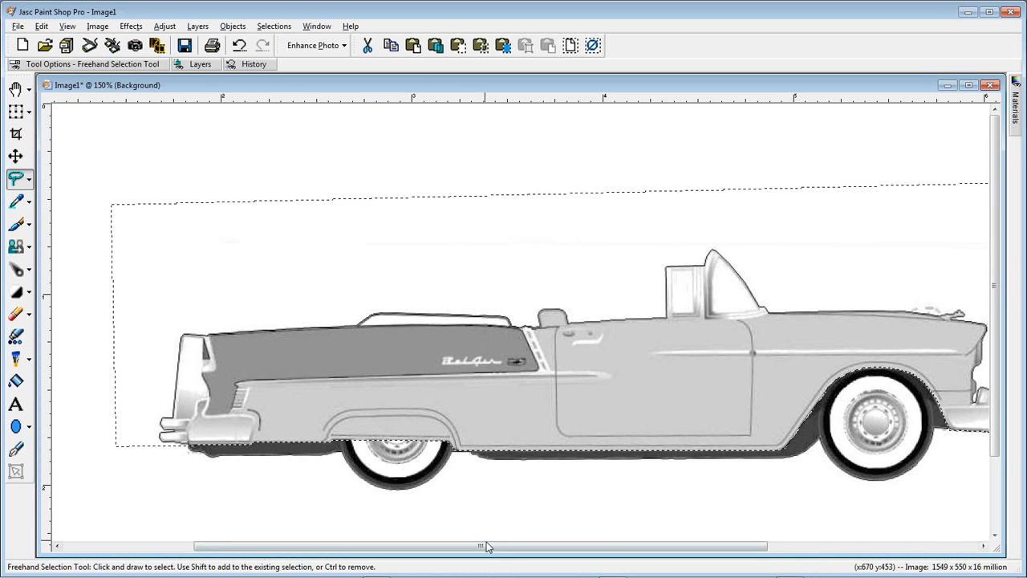
Cut the selected car body out of the background and clear the selection.
drag(519, 552, 541, 550)
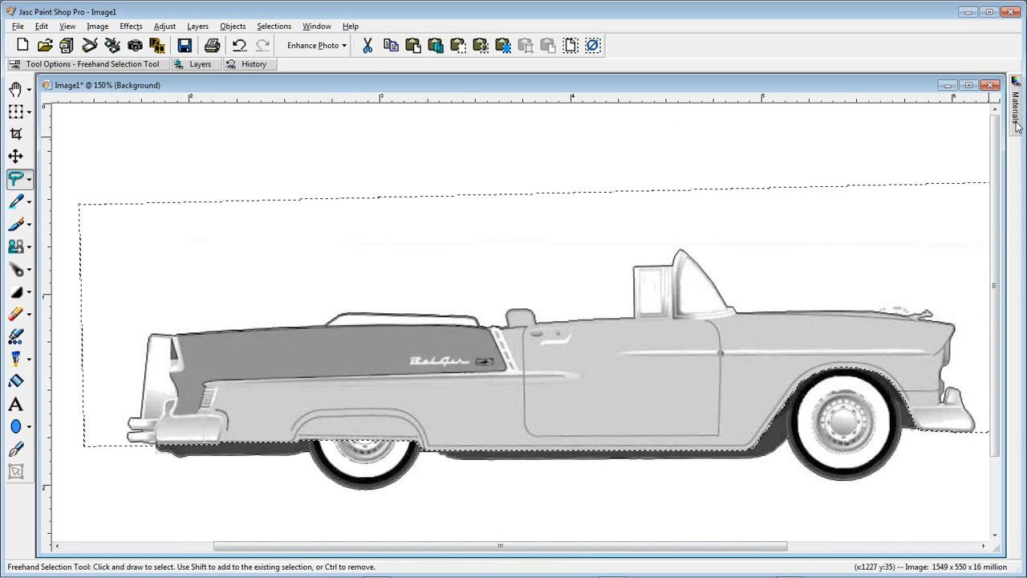
mouse_move(1018, 128)
click(368, 46)
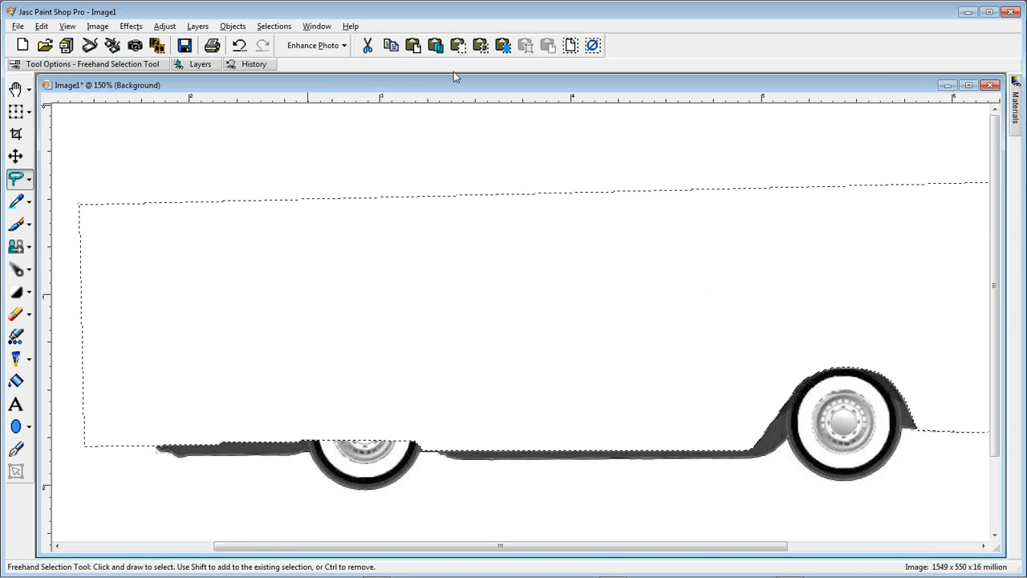
click(594, 46)
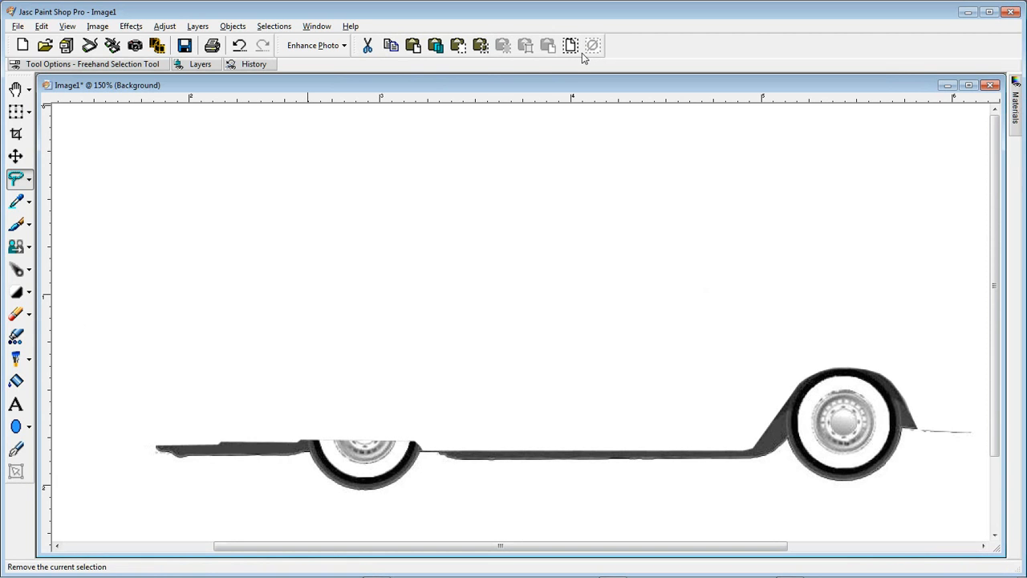
Paste the car body as a new layer and move it up clear of the wheels.
click(436, 45)
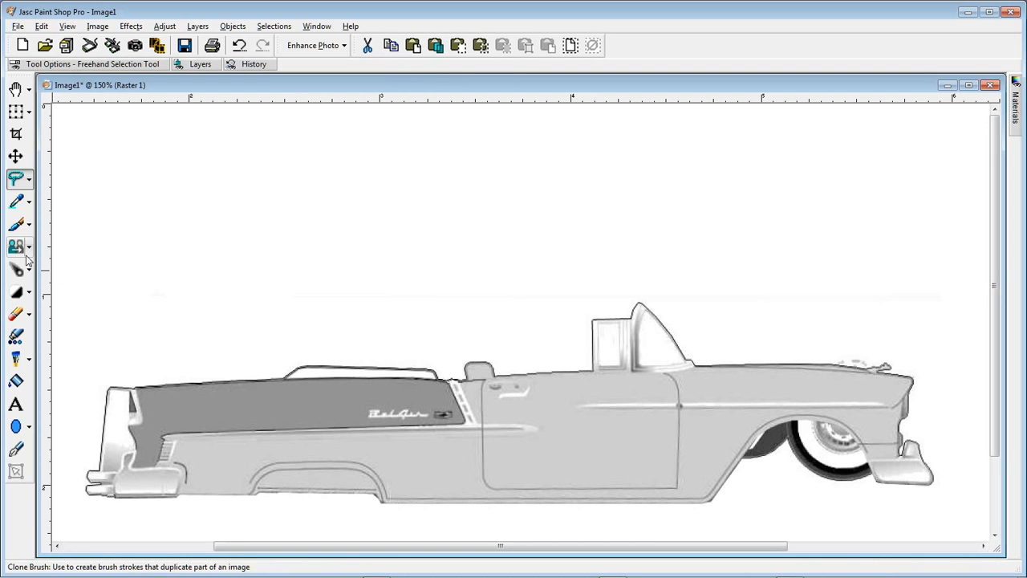
click(15, 155)
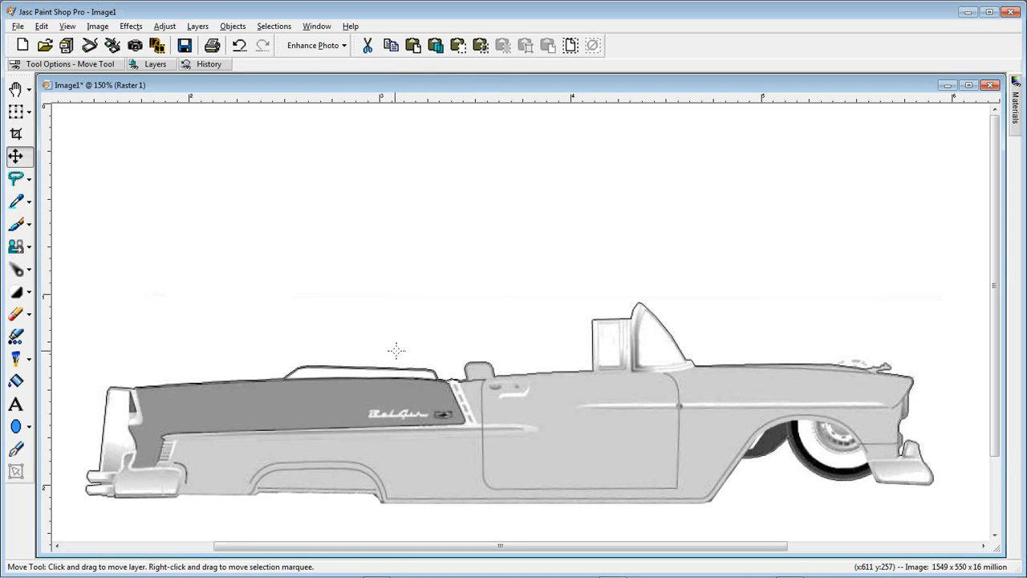
drag(536, 440, 565, 247)
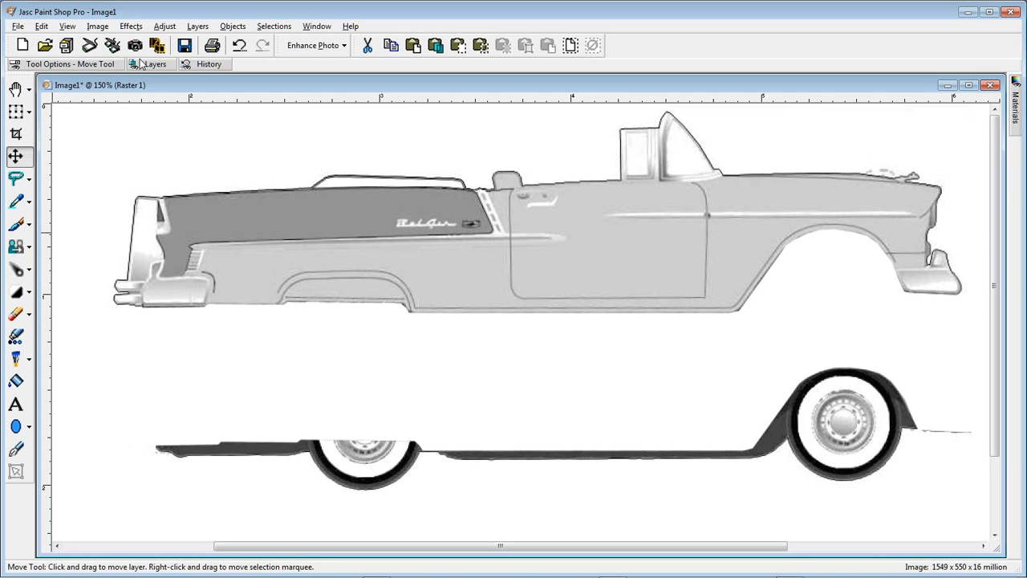
On the Background layer, make a circular selection about 68 pixels across around the front wheel's hubcap.
mouse_move(139, 60)
mouse_move(56, 110)
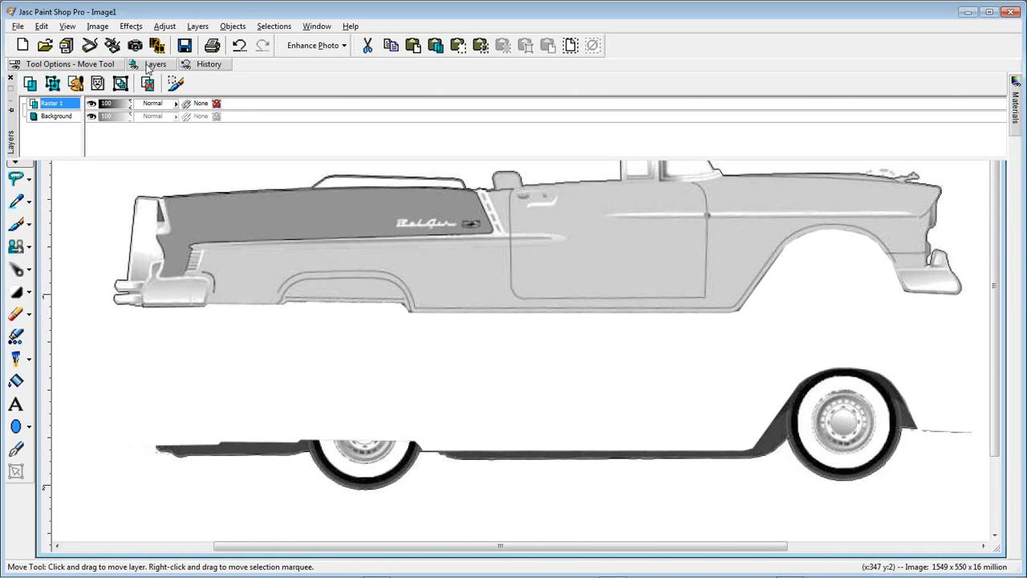
click(60, 117)
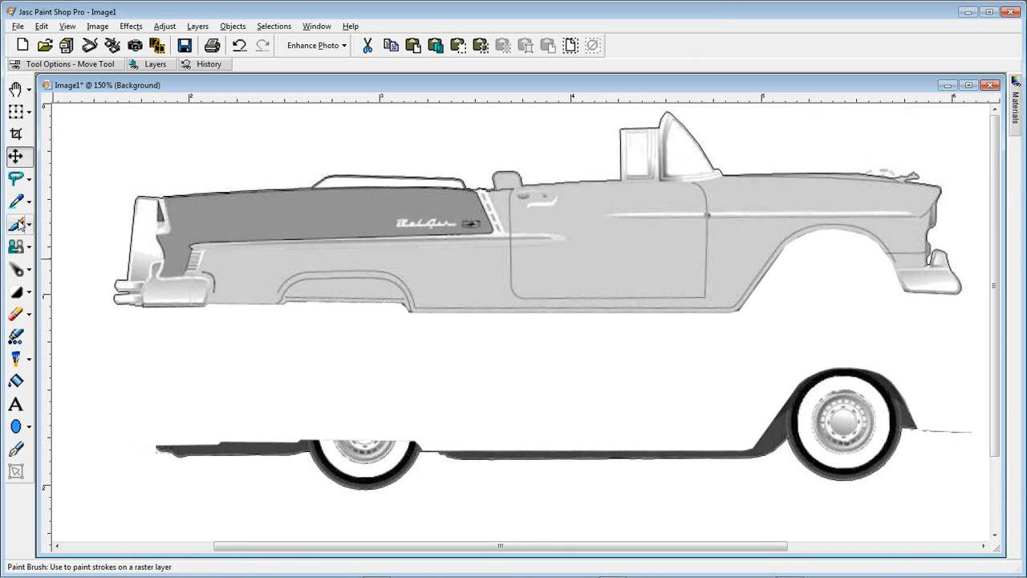
click(28, 183)
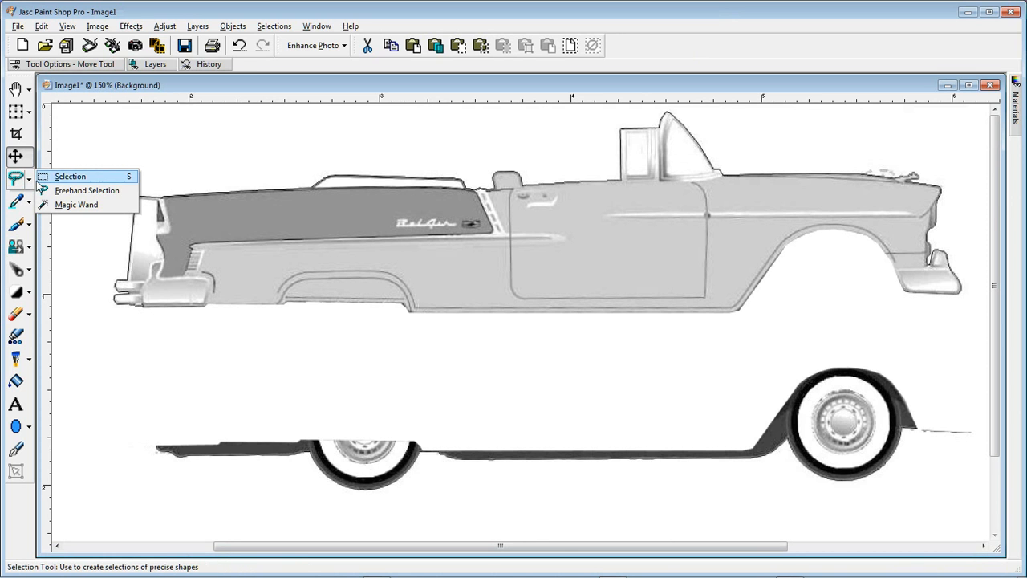
click(49, 174)
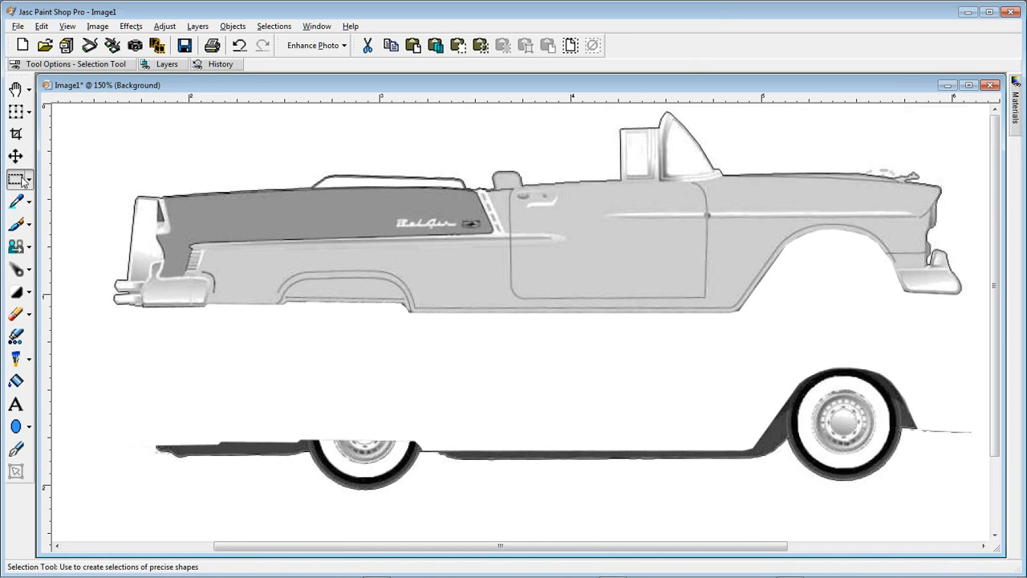
mouse_move(89, 70)
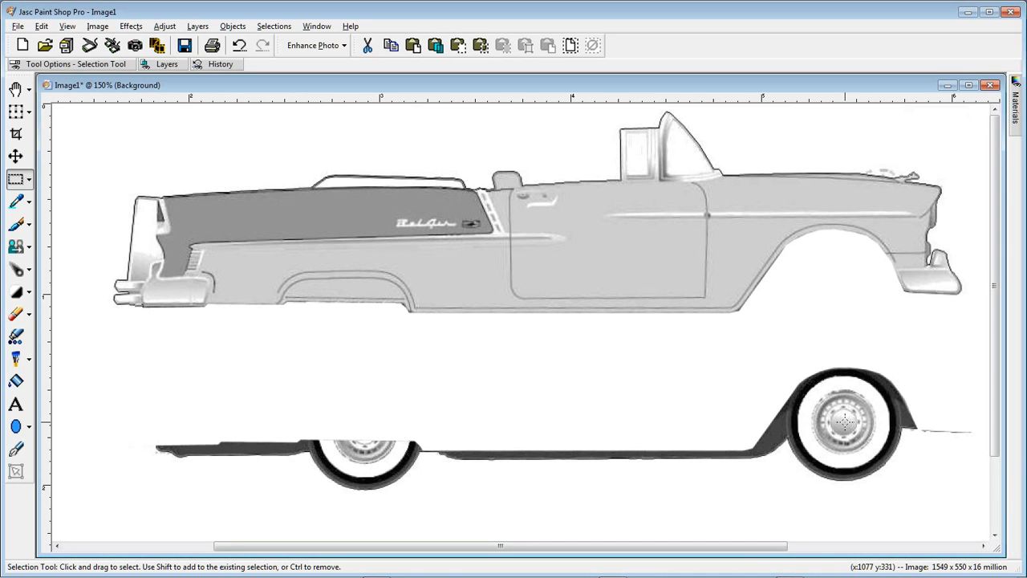
drag(845, 421, 857, 455)
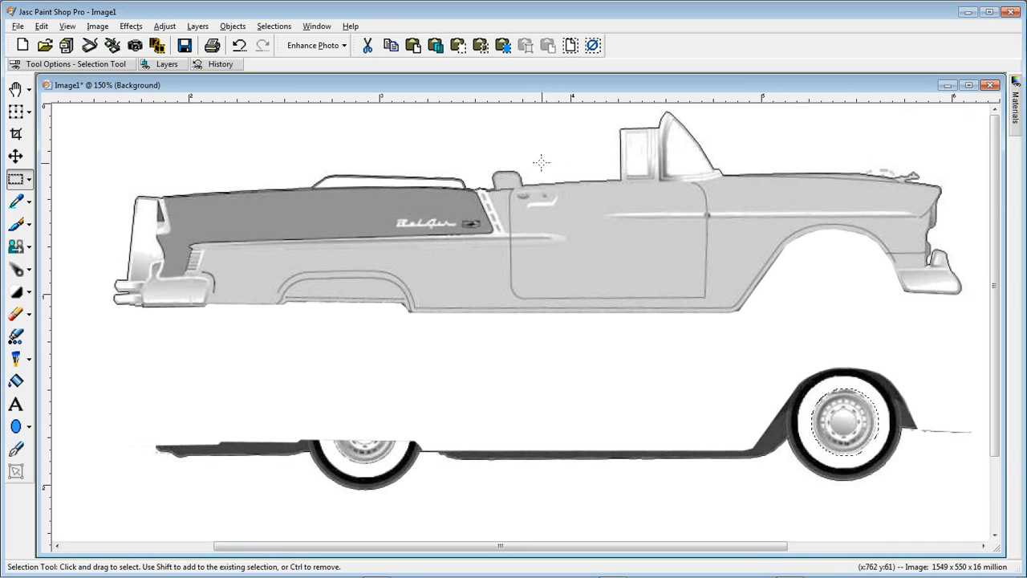
click(592, 45)
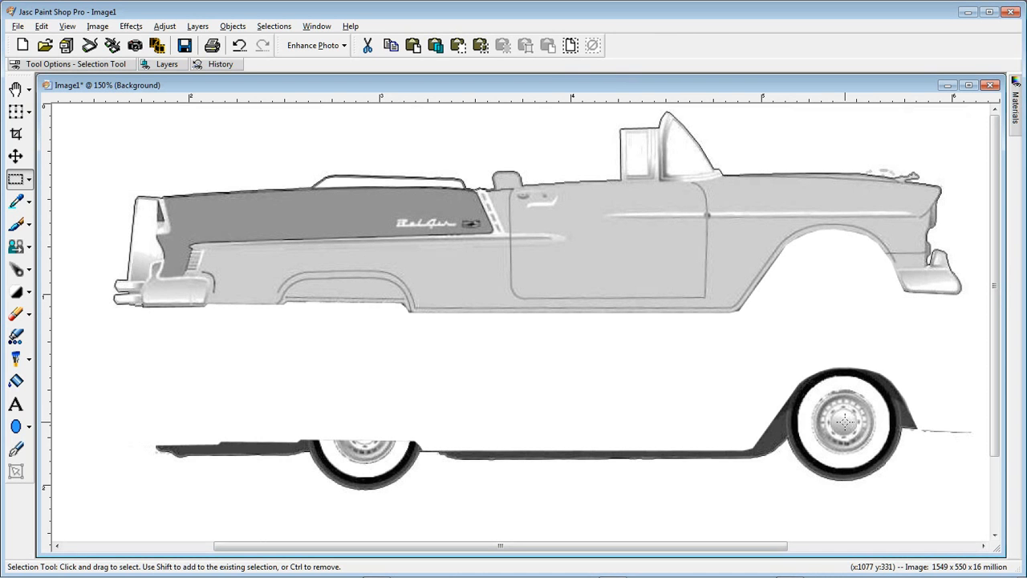
drag(845, 421, 858, 454)
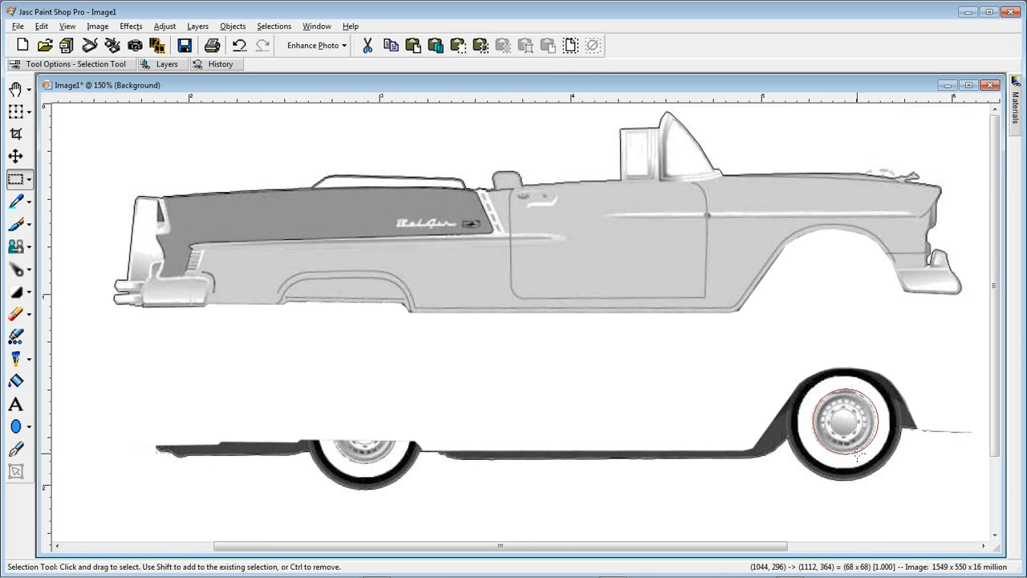
drag(858, 453, 858, 454)
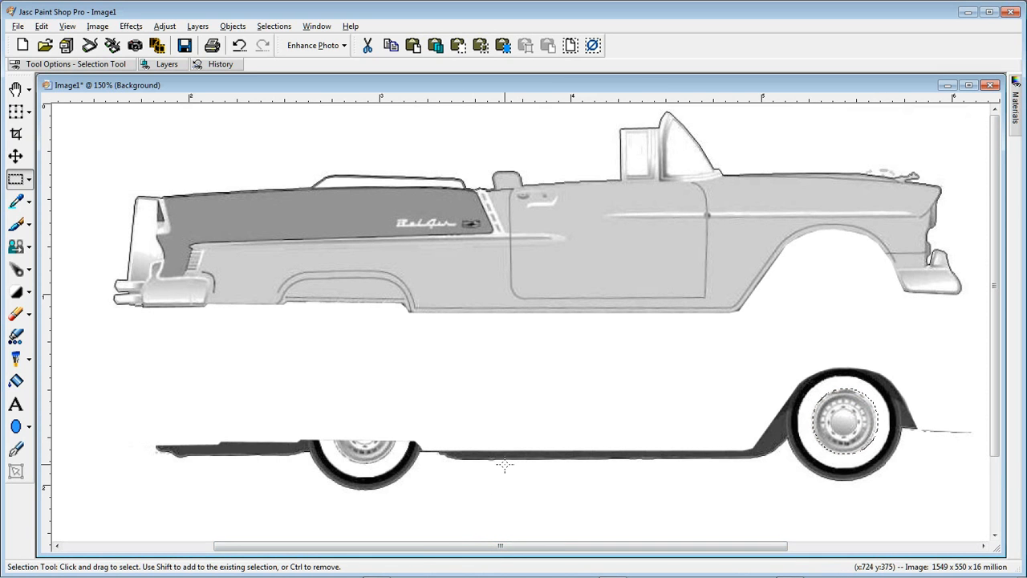
scroll(501, 465, down, 1)
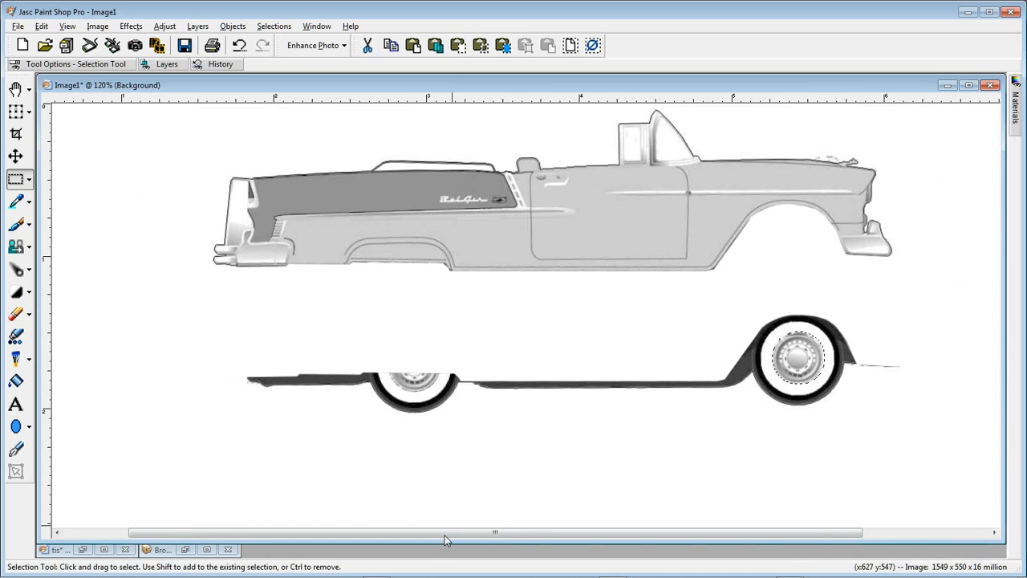
Copy the chrome rim from the tis image and minimize that image again.
mouse_move(474, 575)
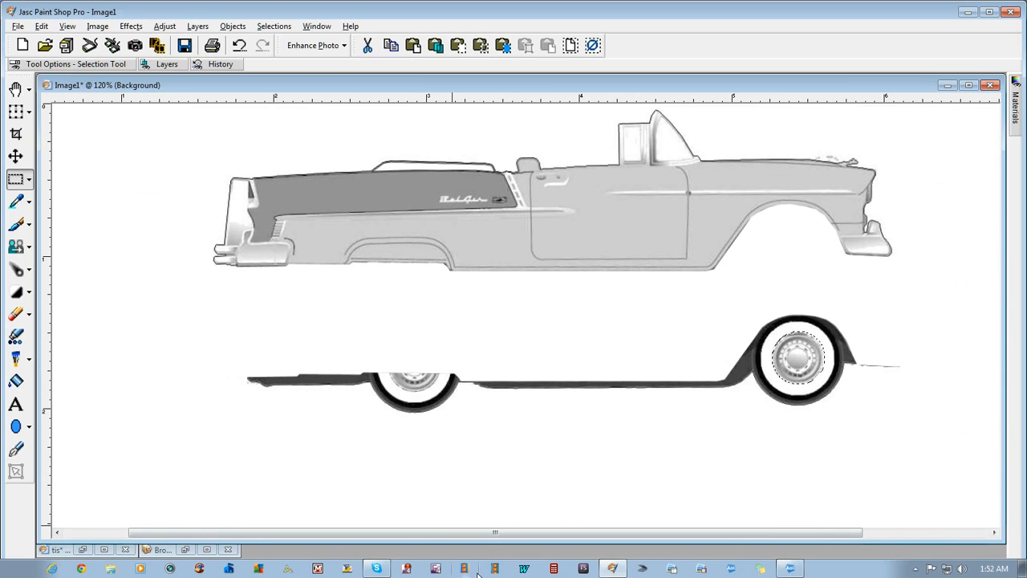
click(80, 551)
click(82, 550)
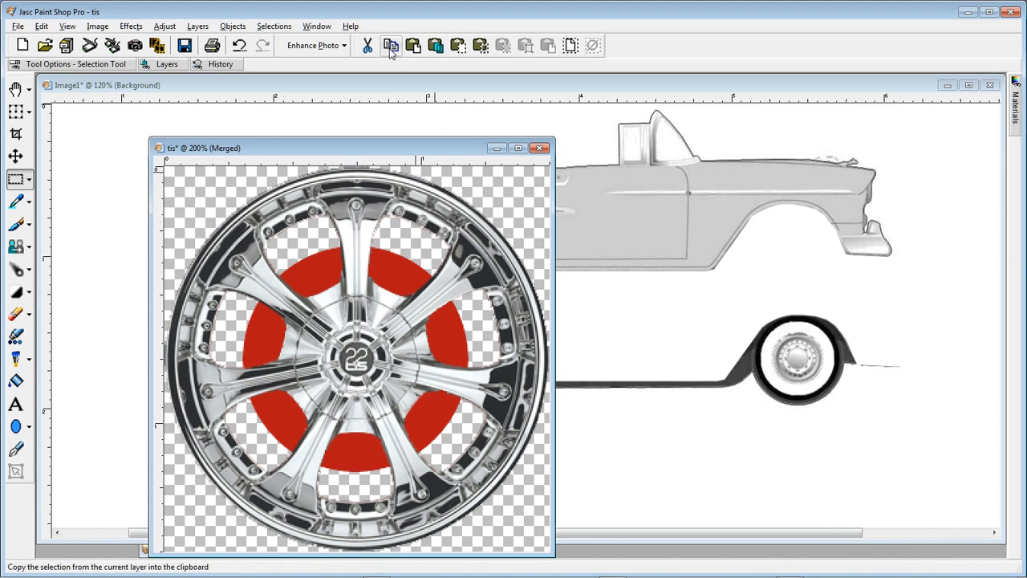
click(495, 149)
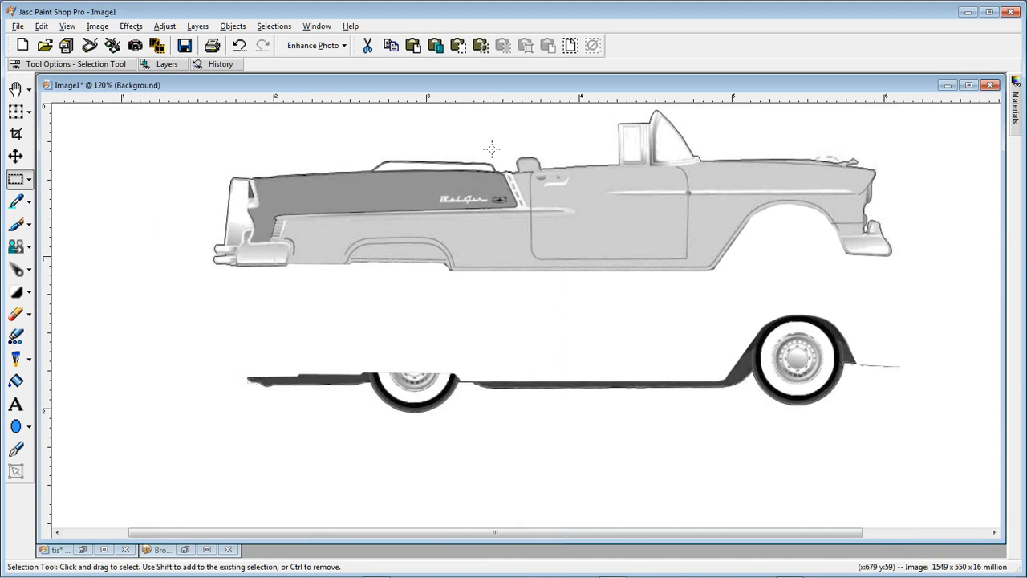
Paste the copied rim into the circular selection on the front wheel, on the Background layer.
click(168, 65)
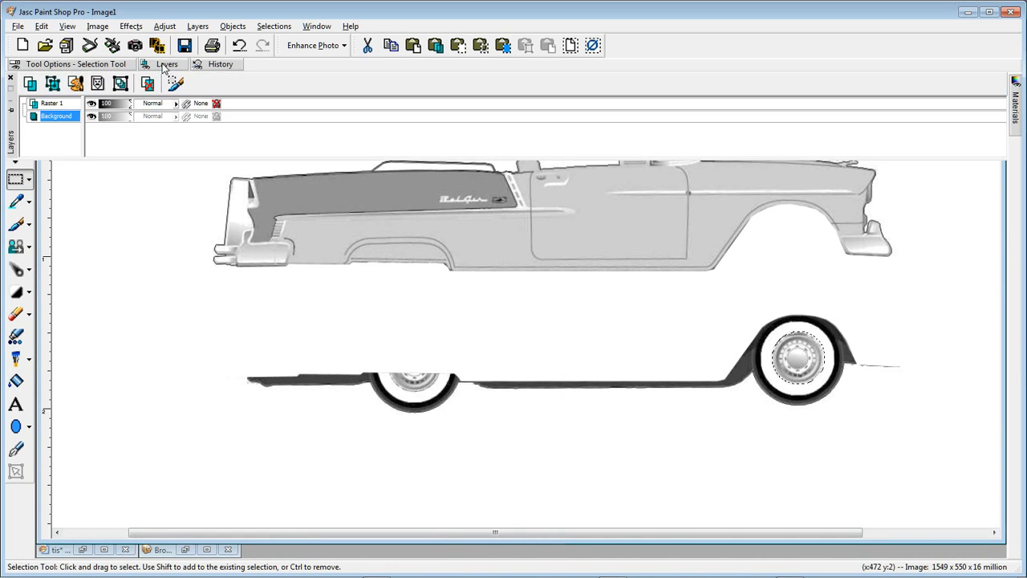
mouse_move(62, 125)
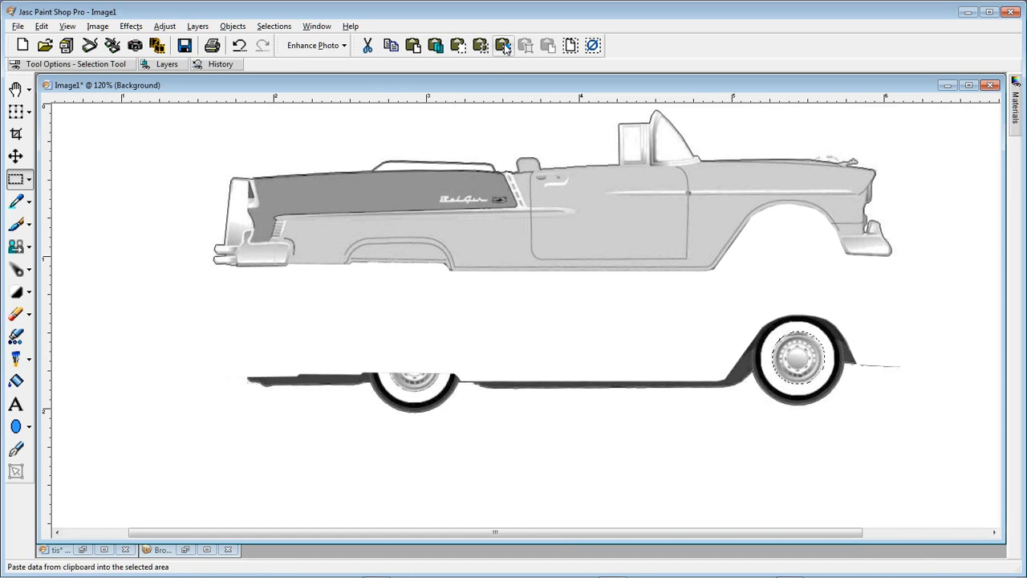
click(504, 49)
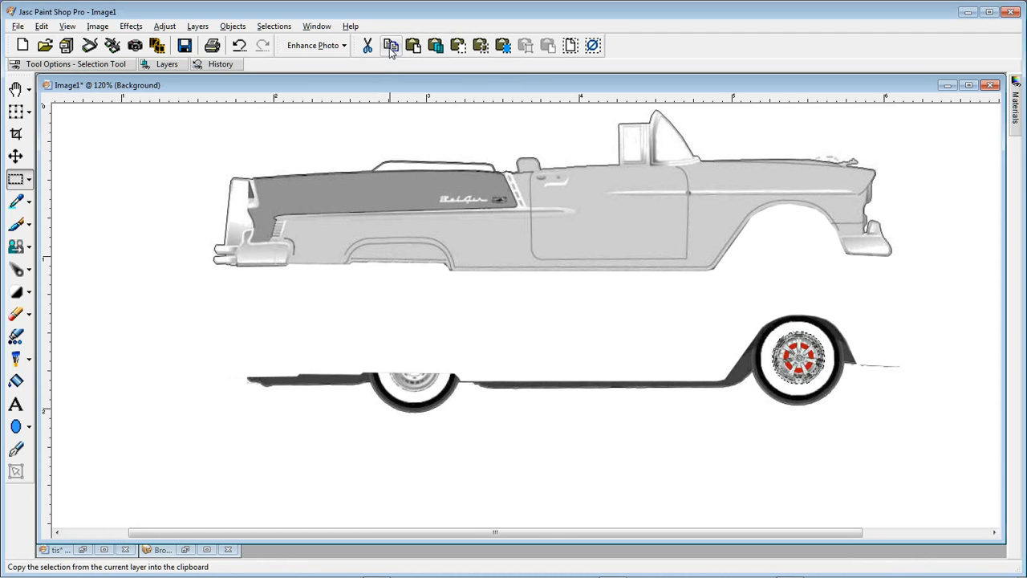
Place a 68-pixel copy of the front wheel's new rim over the rear wheel's hub and clear the selection.
click(460, 47)
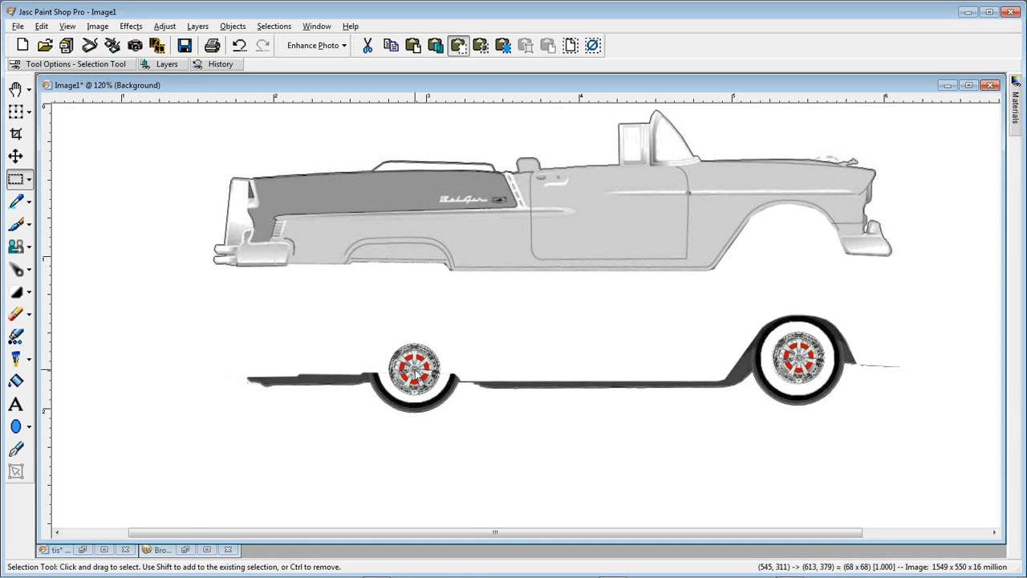
click(414, 372)
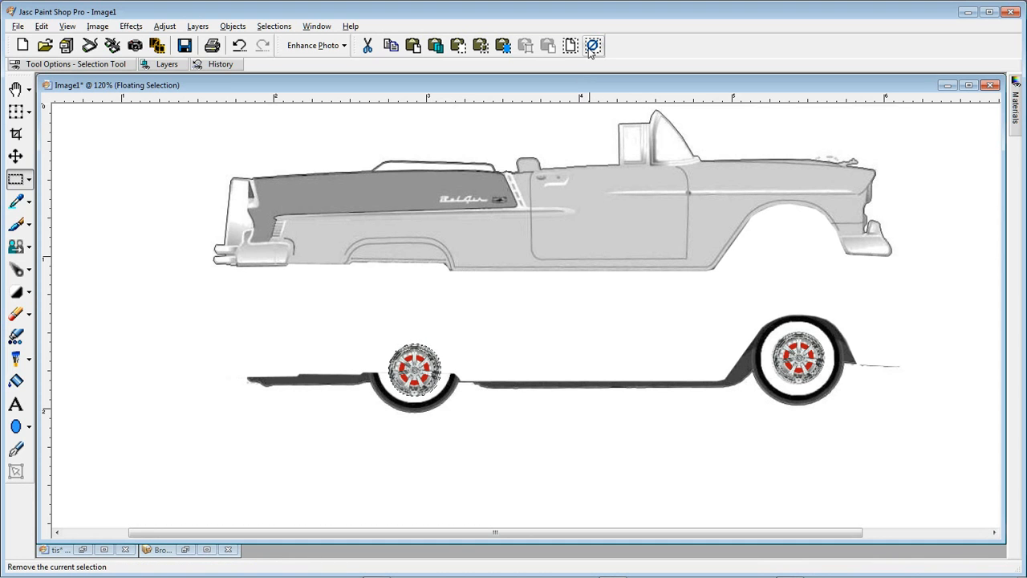
click(593, 46)
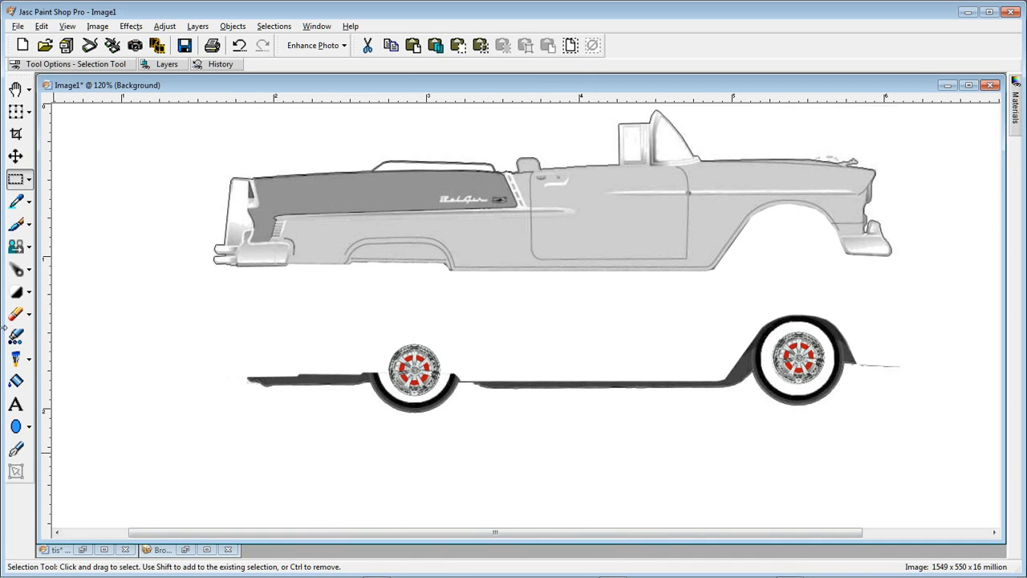
Move the car body on the Raster 1 layer down over the wheels so the car sits in a lowered stance.
click(166, 65)
mouse_move(152, 67)
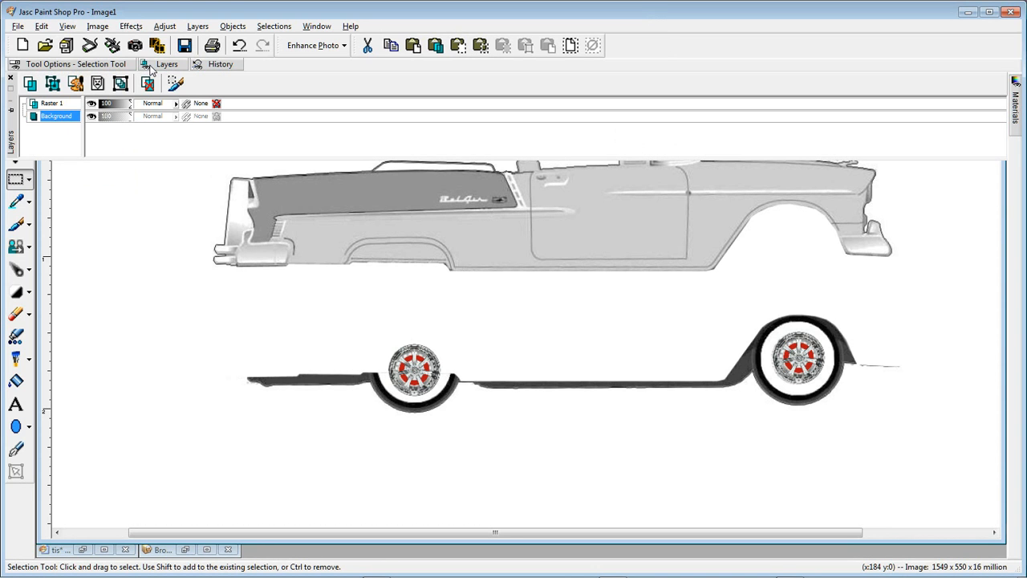
click(46, 104)
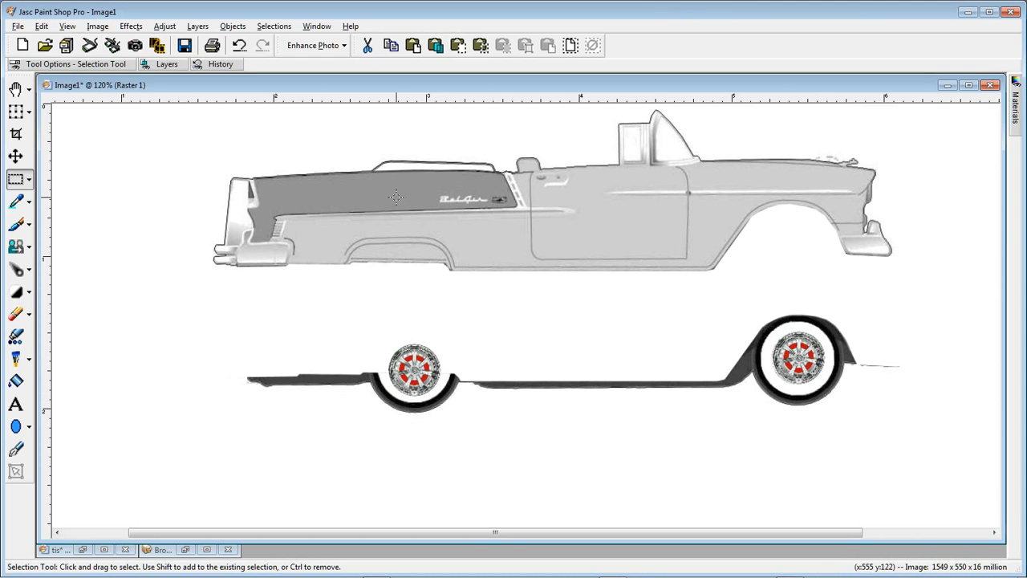
click(14, 156)
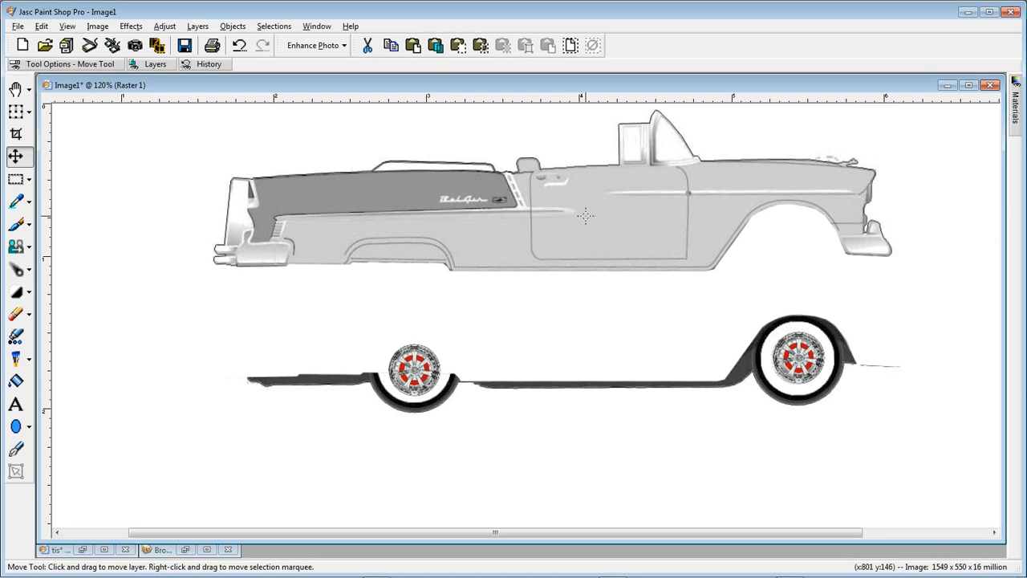
drag(586, 215, 597, 302)
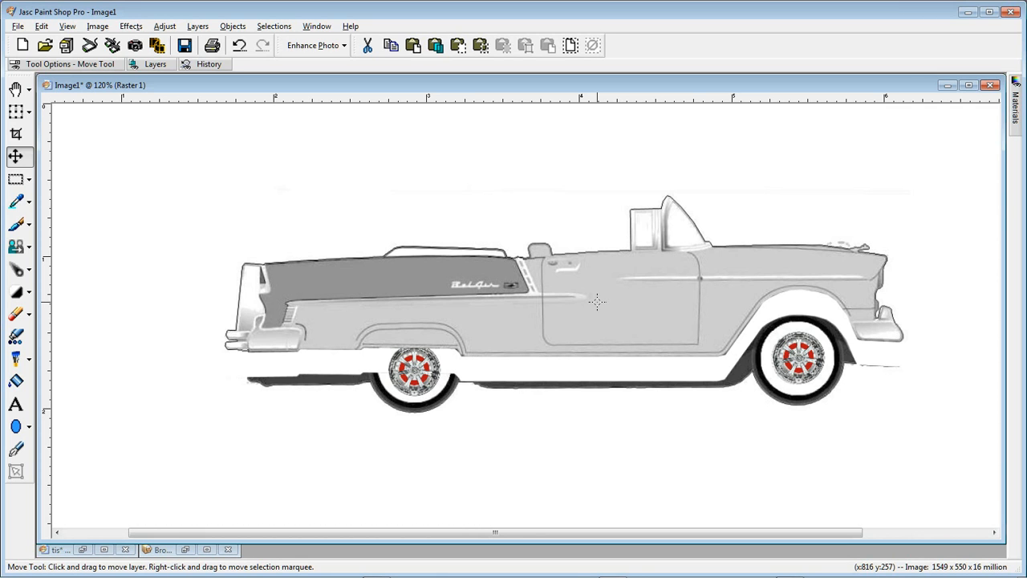
drag(597, 301, 598, 323)
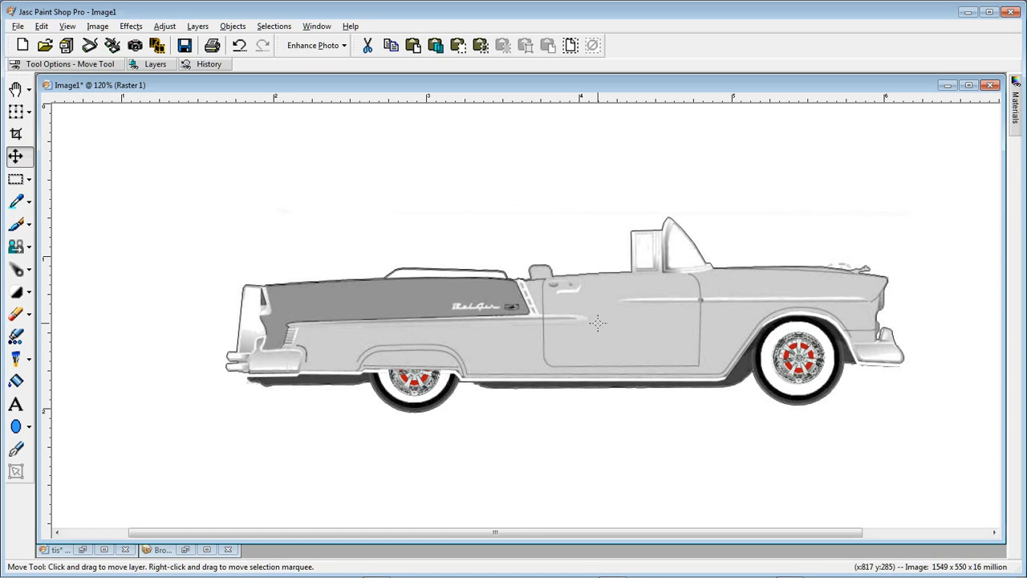
drag(598, 323, 598, 341)
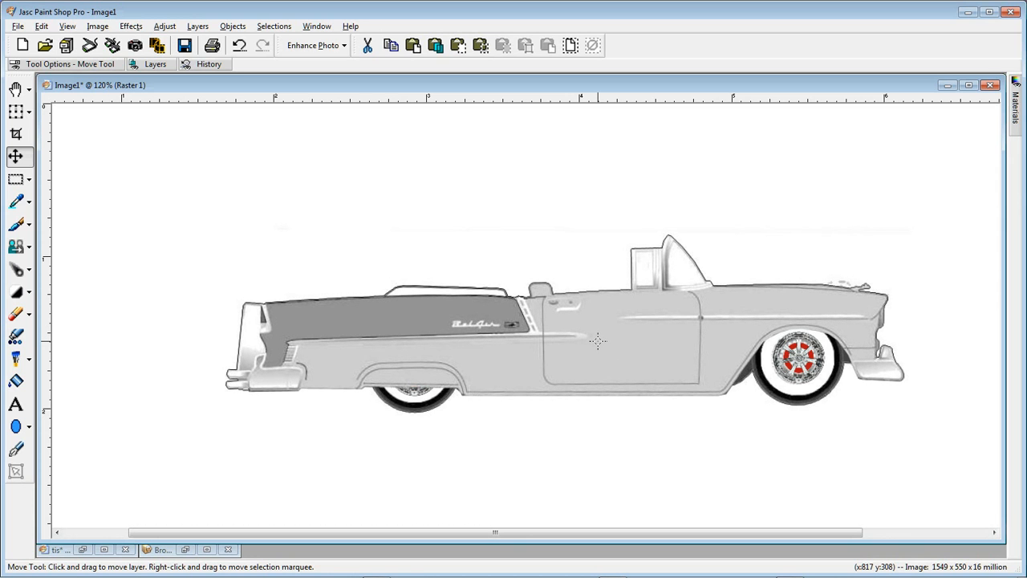
drag(598, 341, 601, 343)
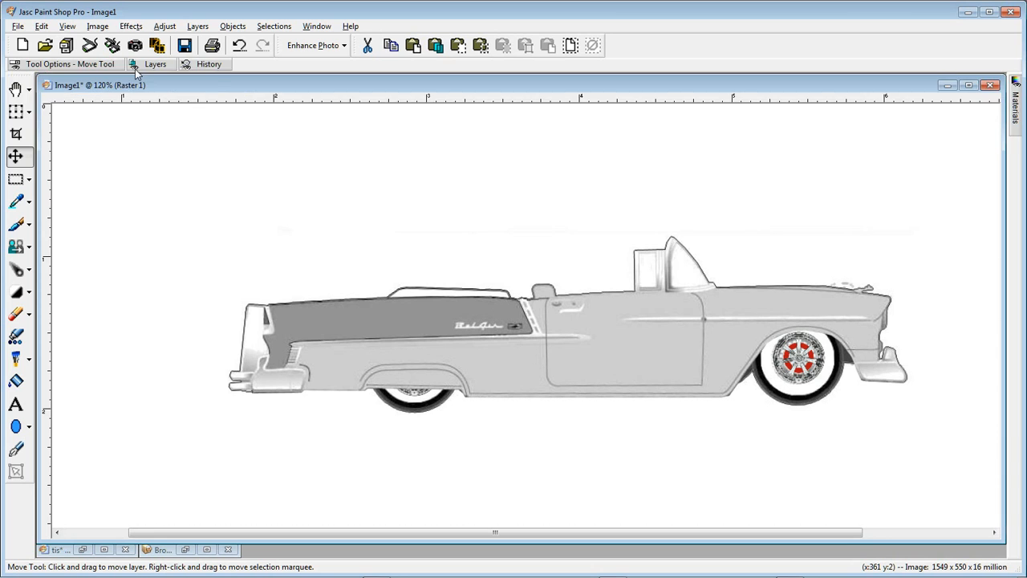
Flatten the image by merging all layers.
mouse_move(156, 69)
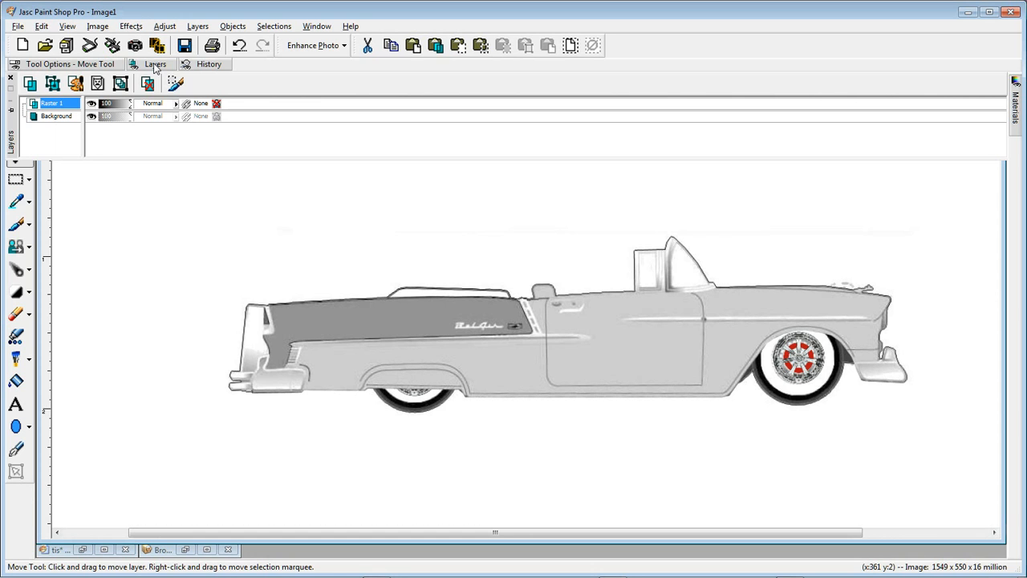
click(198, 28)
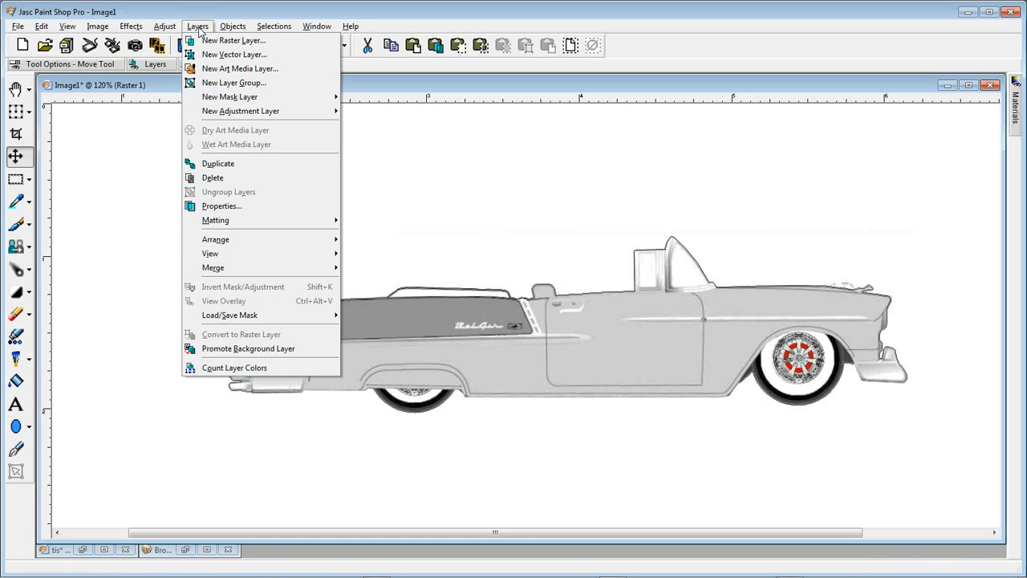
mouse_move(261, 269)
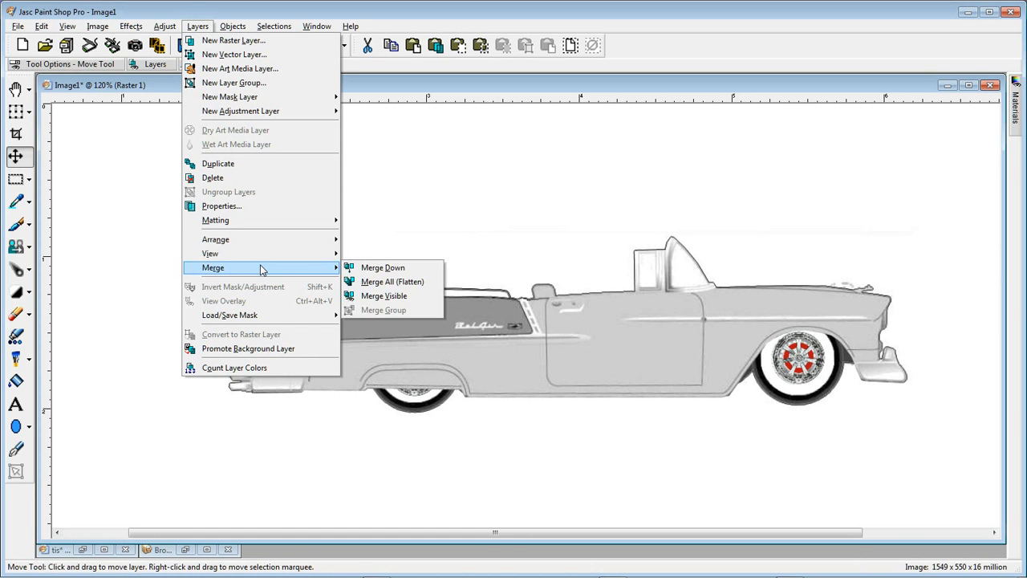
click(399, 284)
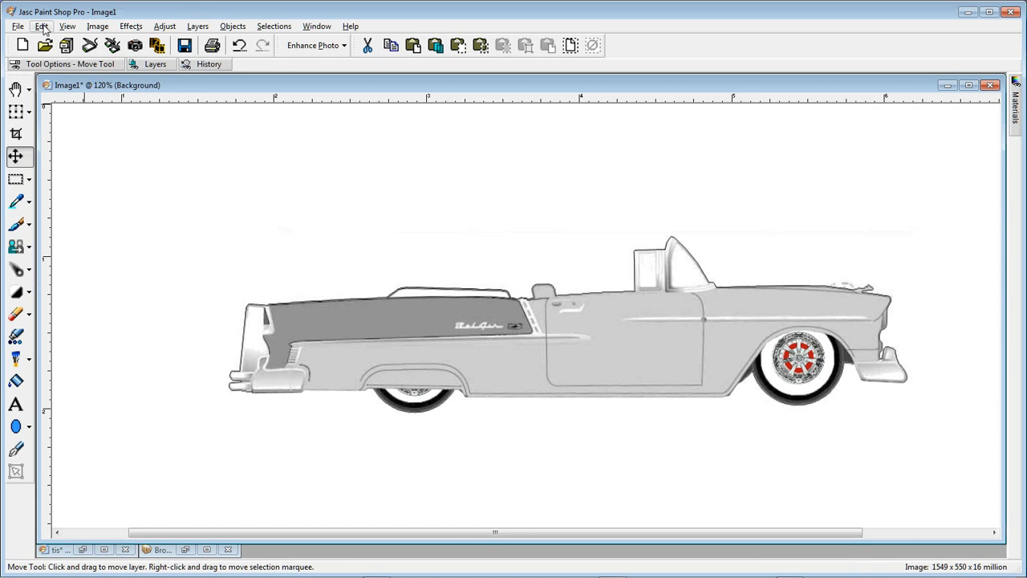
Undo the merging of all layers.
click(42, 27)
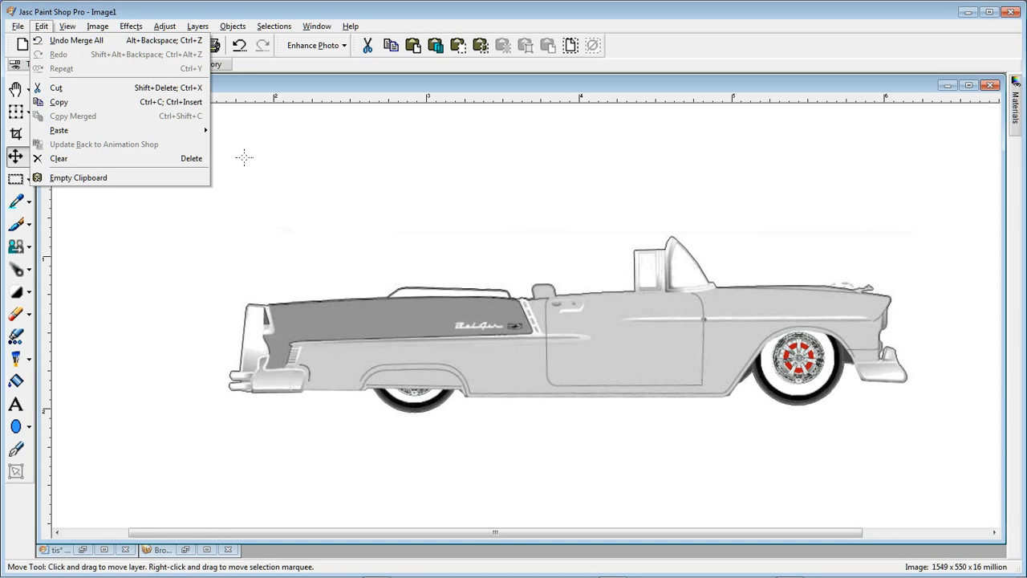
click(131, 26)
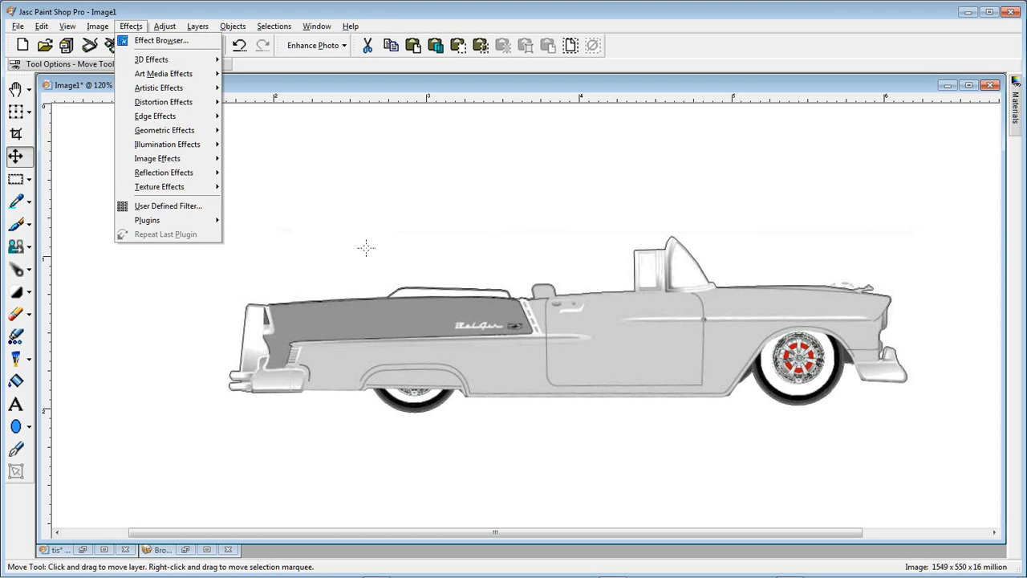
click(364, 205)
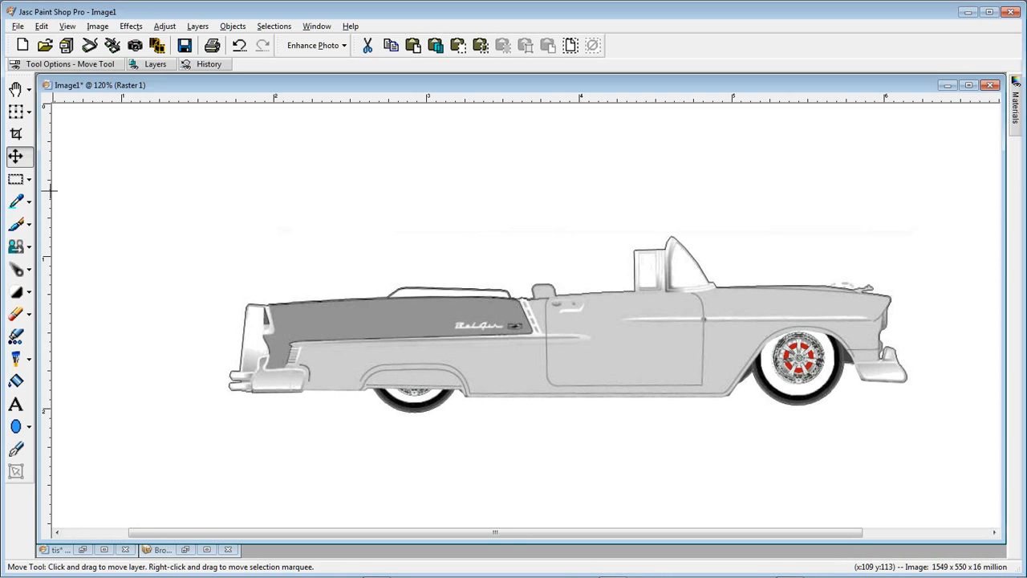
Make a rectangular selection across the blank strip above the car, spanning nearly the full image width.
scroll(153, 261, down, 1)
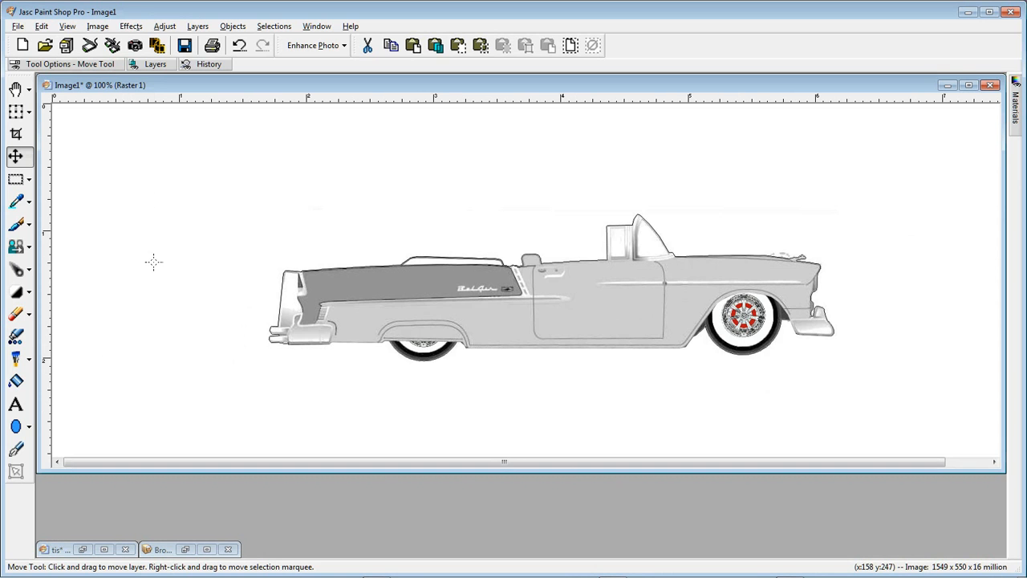
scroll(153, 260, down, 1)
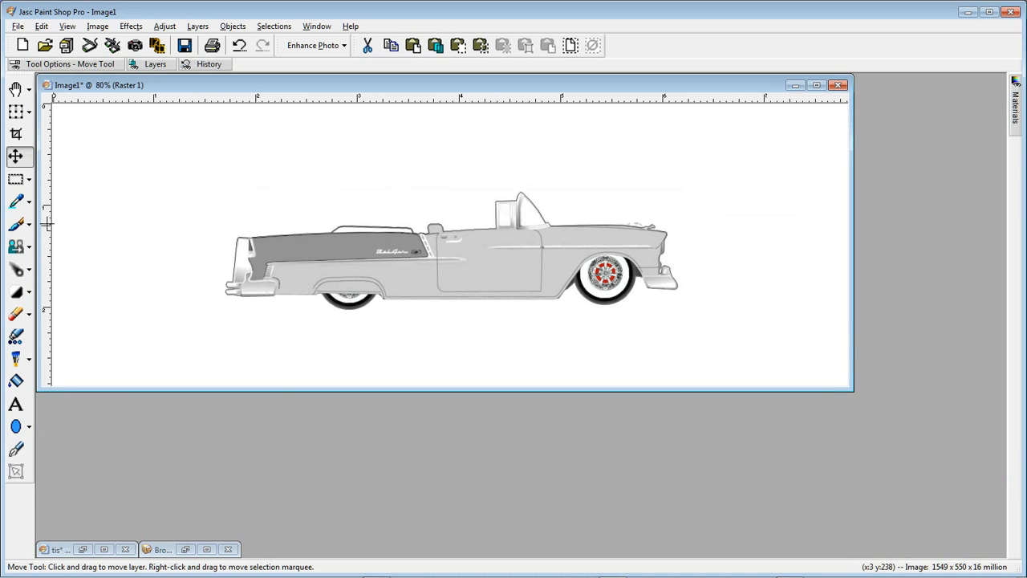
click(16, 183)
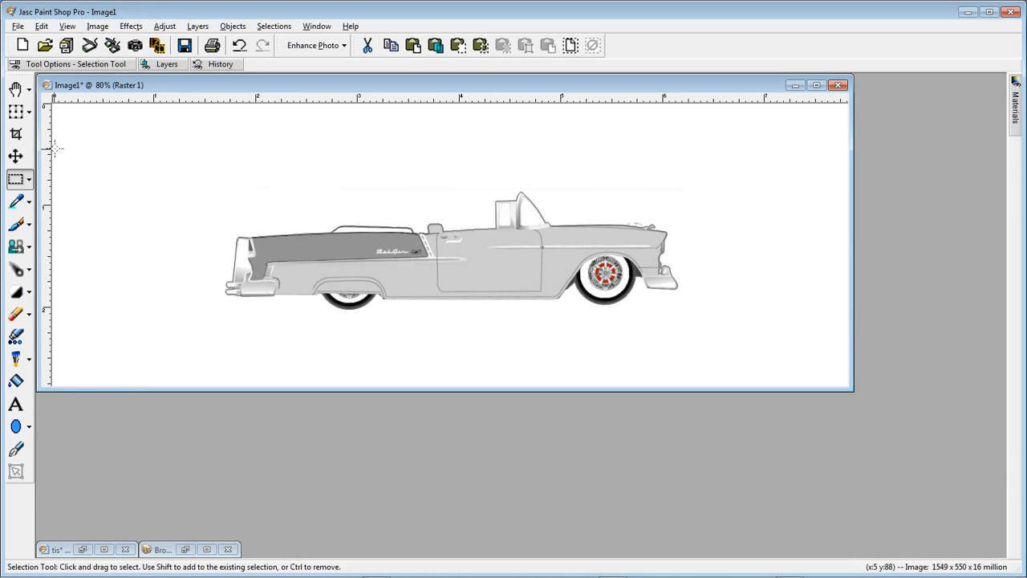
mouse_move(103, 66)
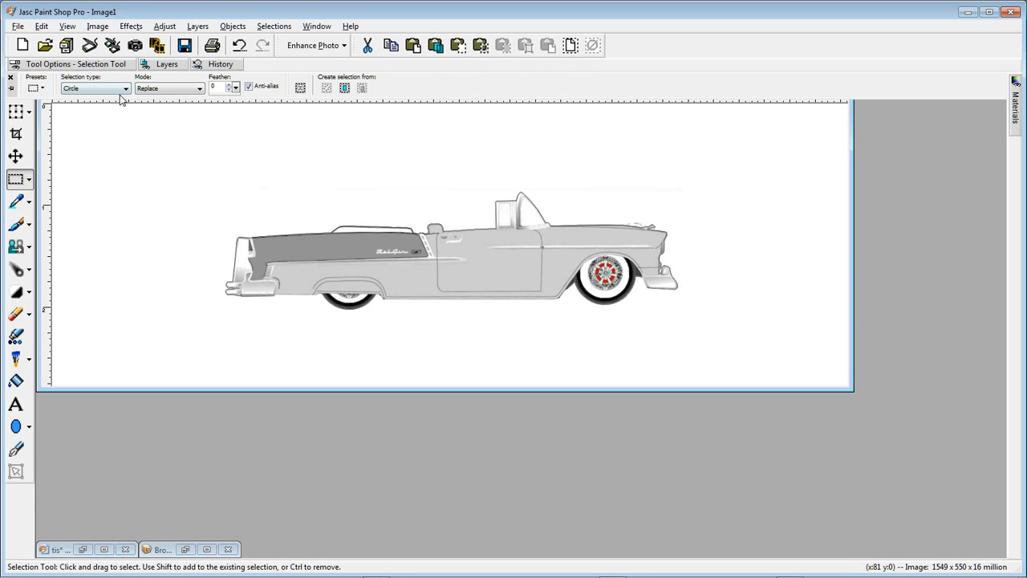
click(125, 88)
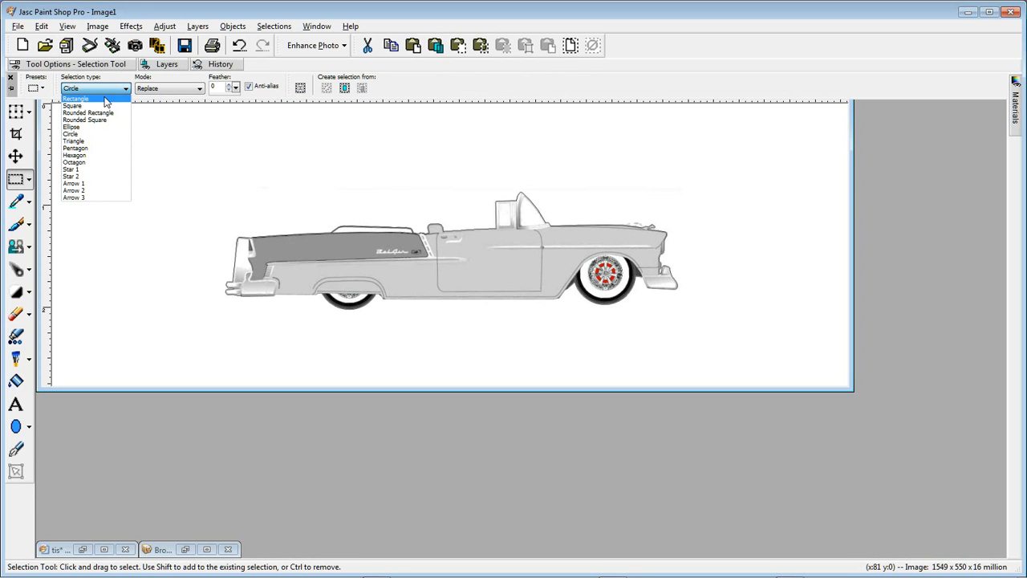
click(89, 97)
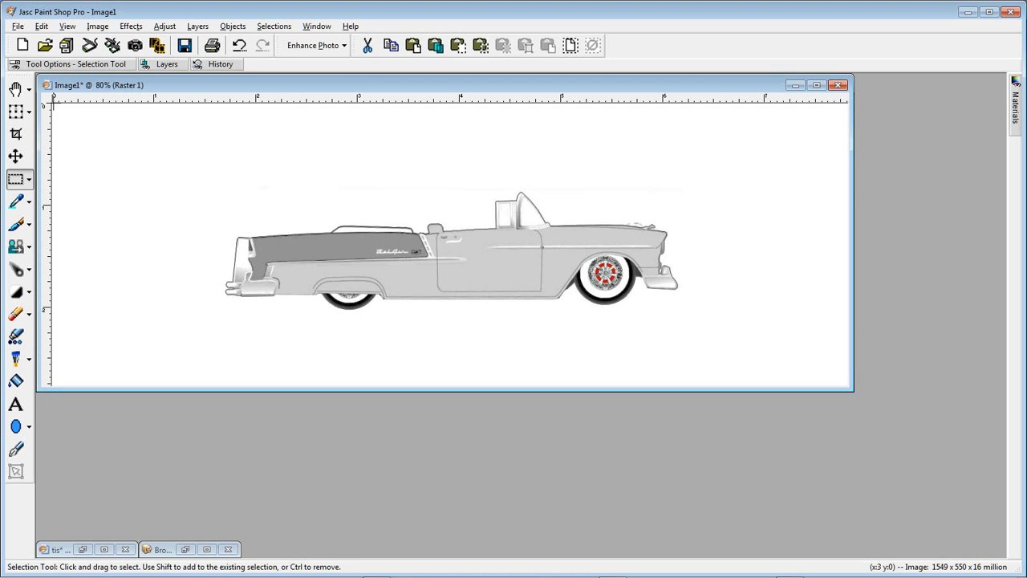
drag(57, 105, 863, 310)
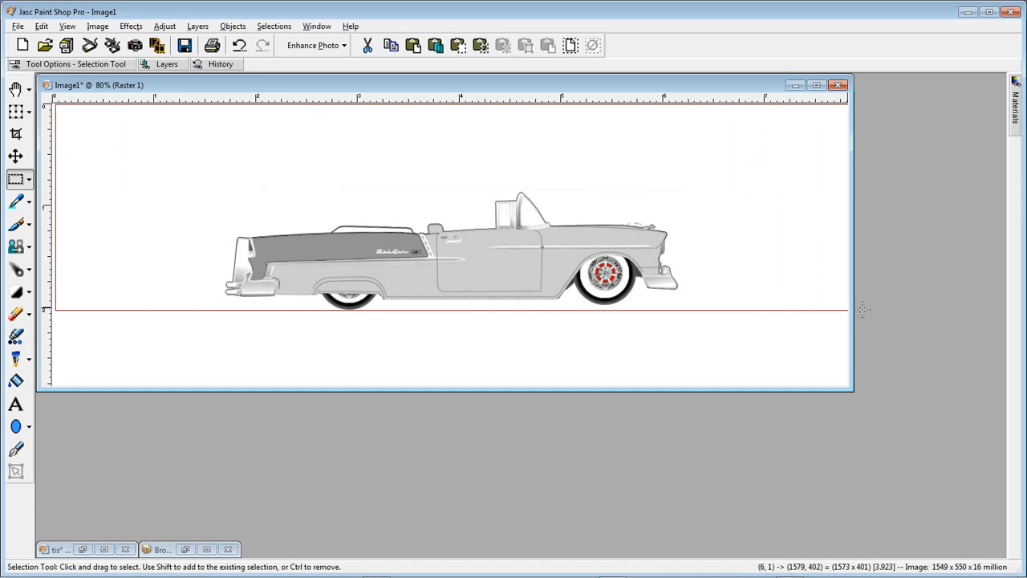
drag(862, 309, 858, 309)
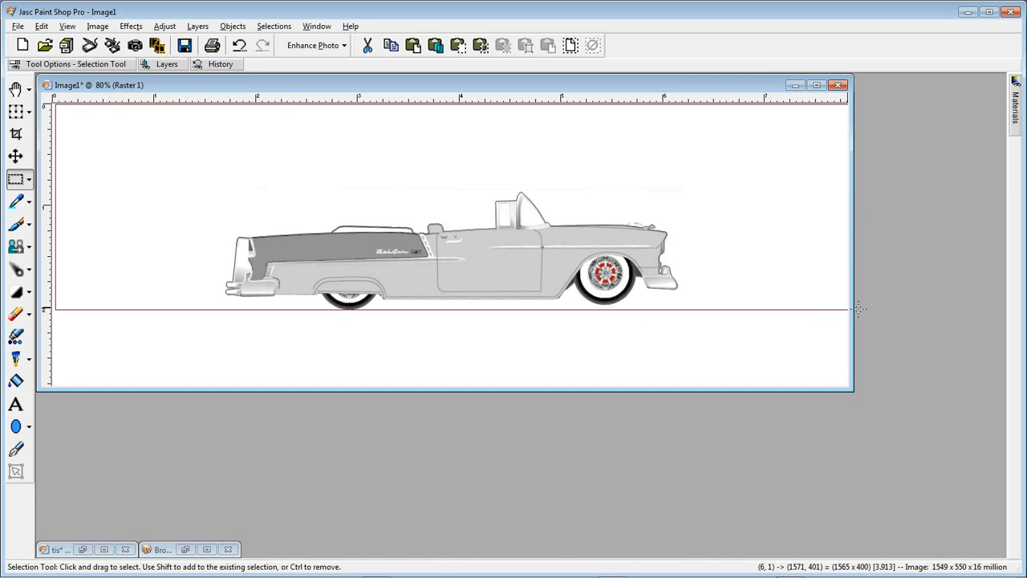
drag(859, 309, 801, 159)
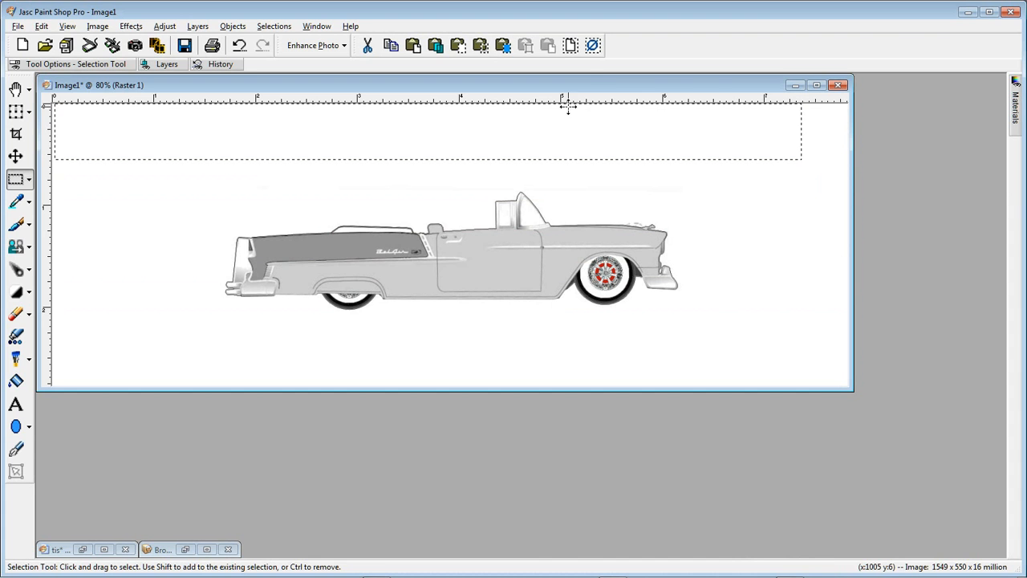
Clear the rectangular selection above the car and undo that to restore it.
click(593, 45)
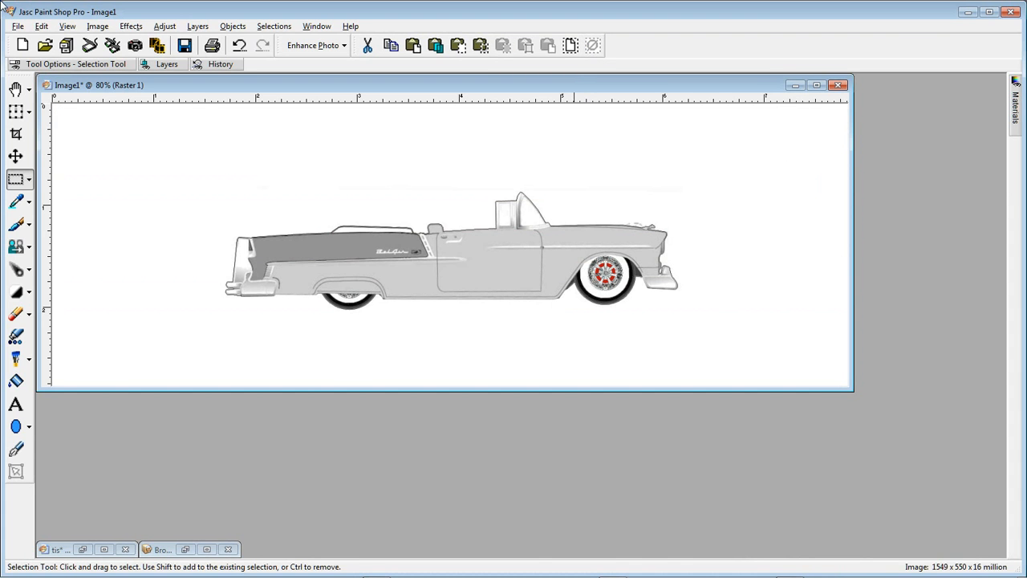
click(41, 29)
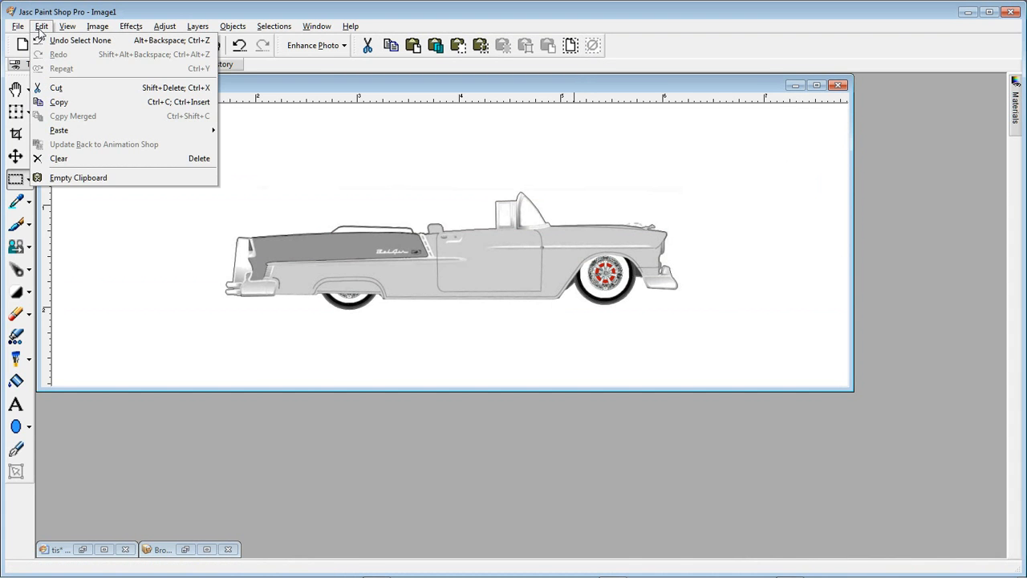
click(53, 41)
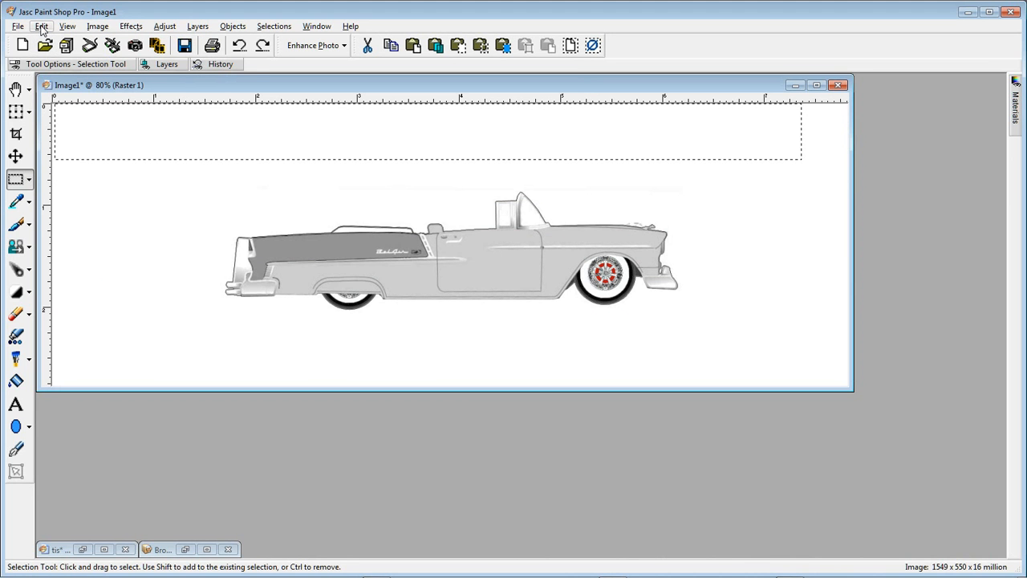
Undo the strip selection, the last move and the merging of all layers.
click(41, 27)
click(49, 40)
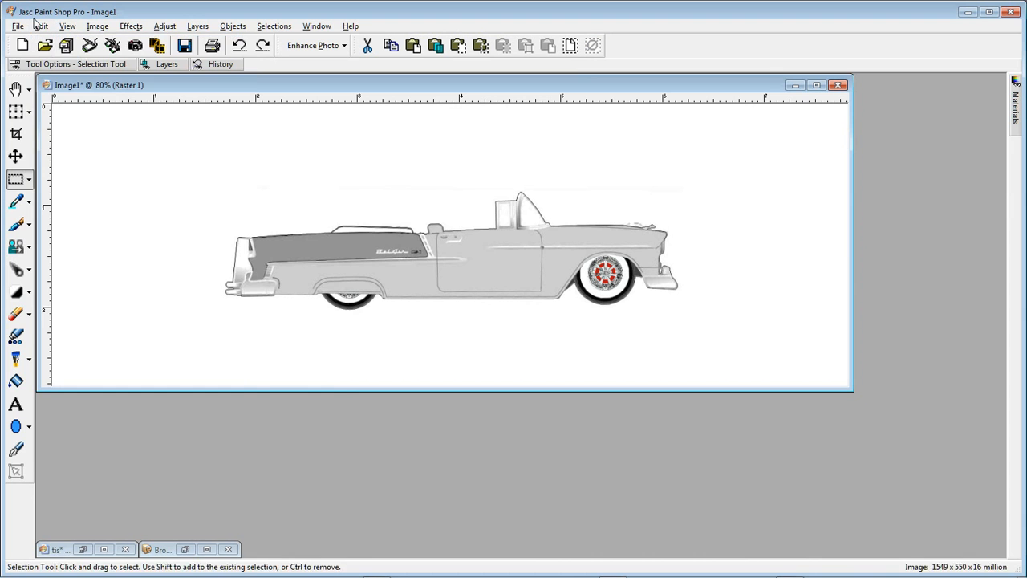
click(38, 27)
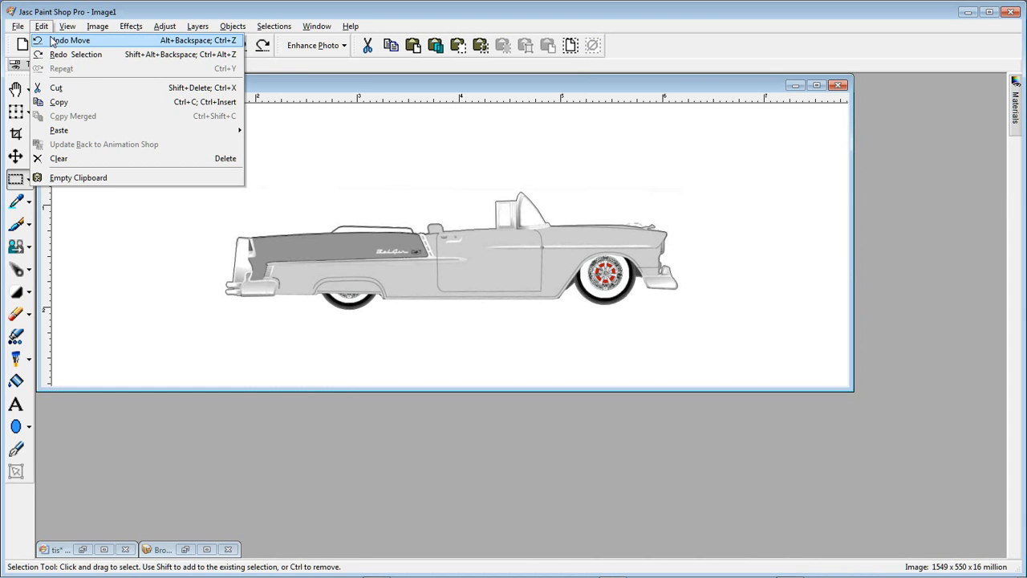
click(51, 40)
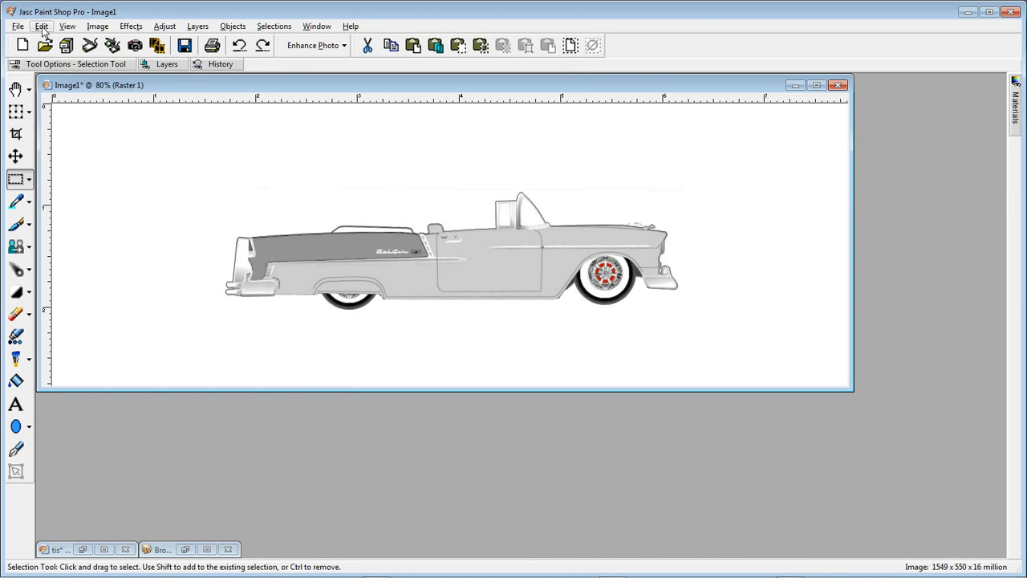
click(42, 26)
click(51, 41)
click(40, 27)
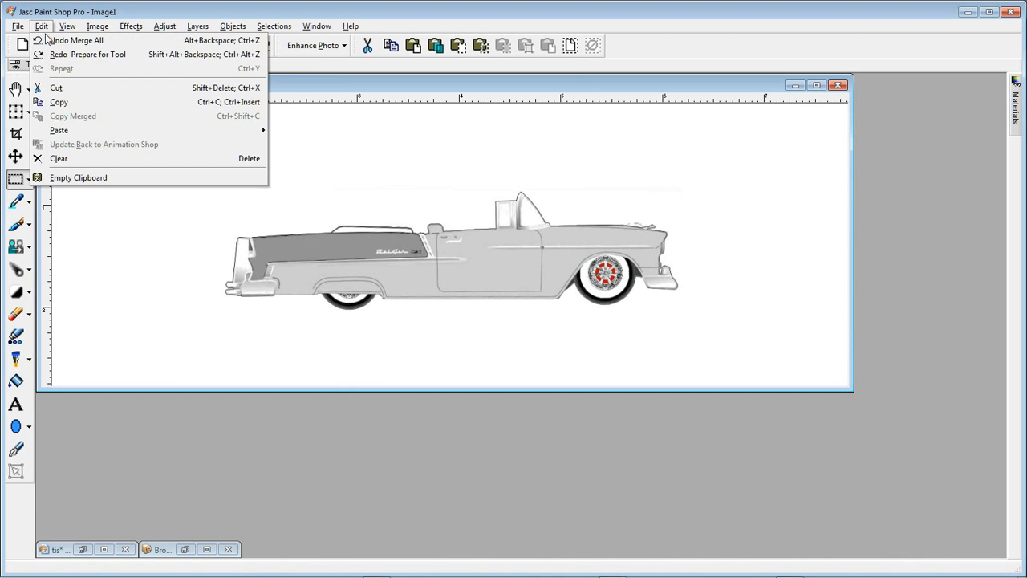
click(50, 40)
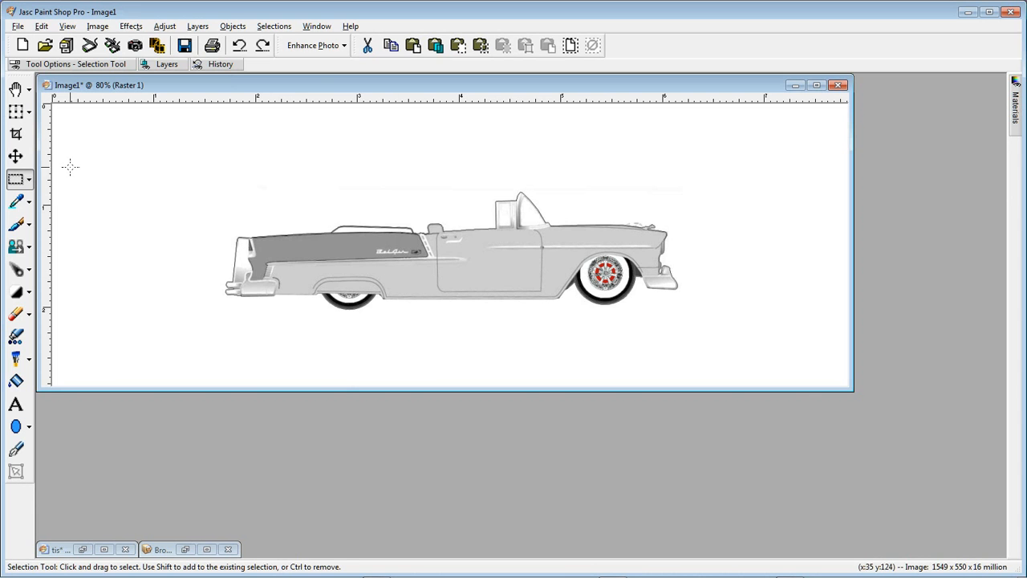
Hide the Raster 1 body layer and make the Background layer with the wheels active.
click(166, 66)
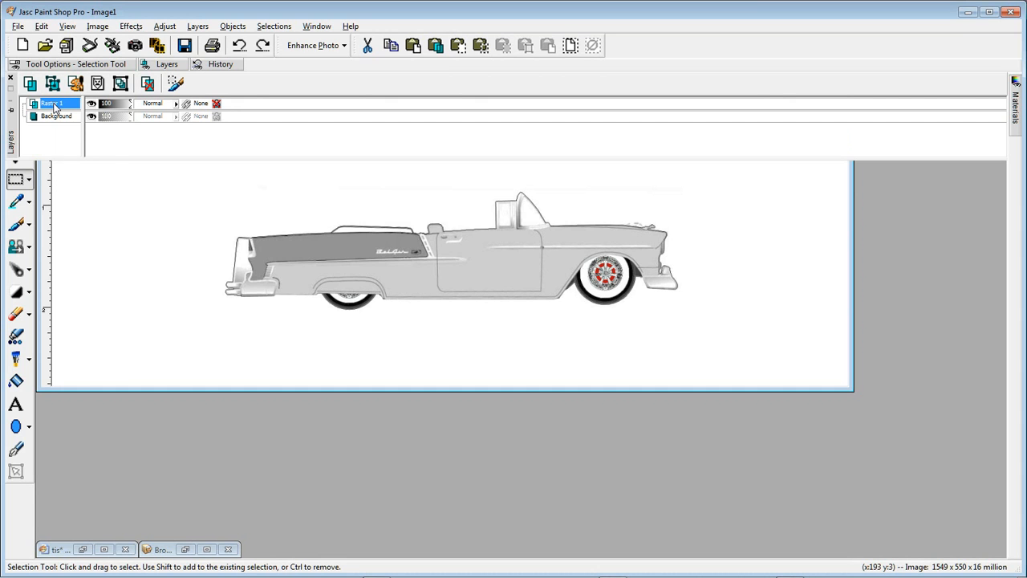
mouse_move(54, 107)
click(92, 106)
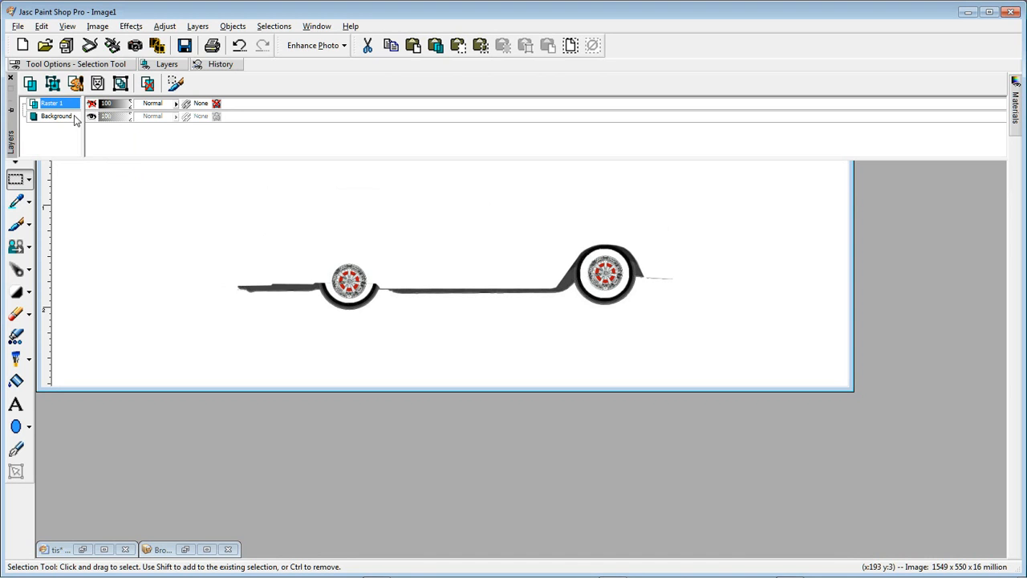
click(60, 119)
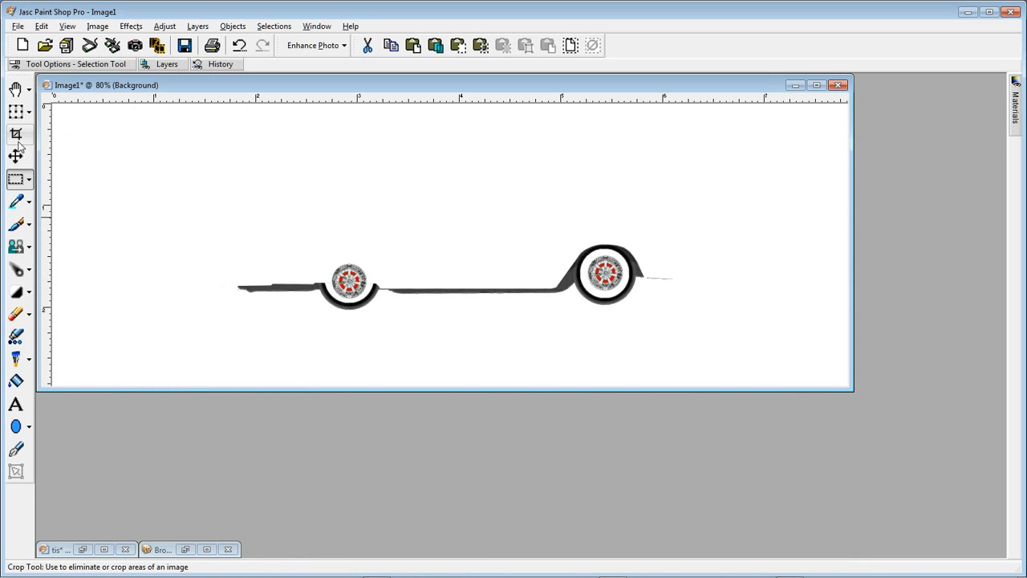
Straighten the chassis and wheels using a line along the bottoms of both tires, at a rotation angle of about 359.13 degrees.
click(28, 117)
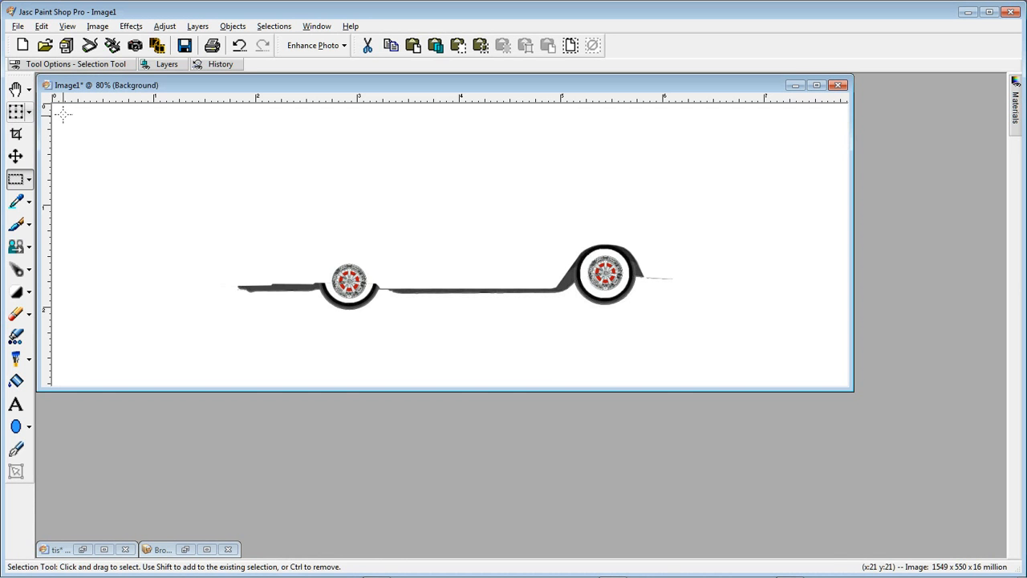
mouse_move(33, 118)
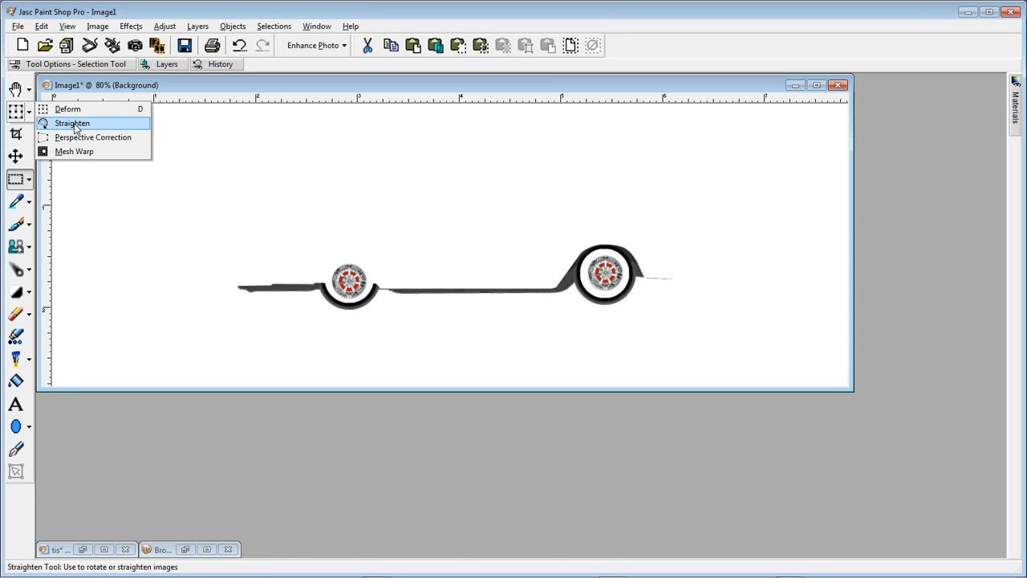
click(73, 125)
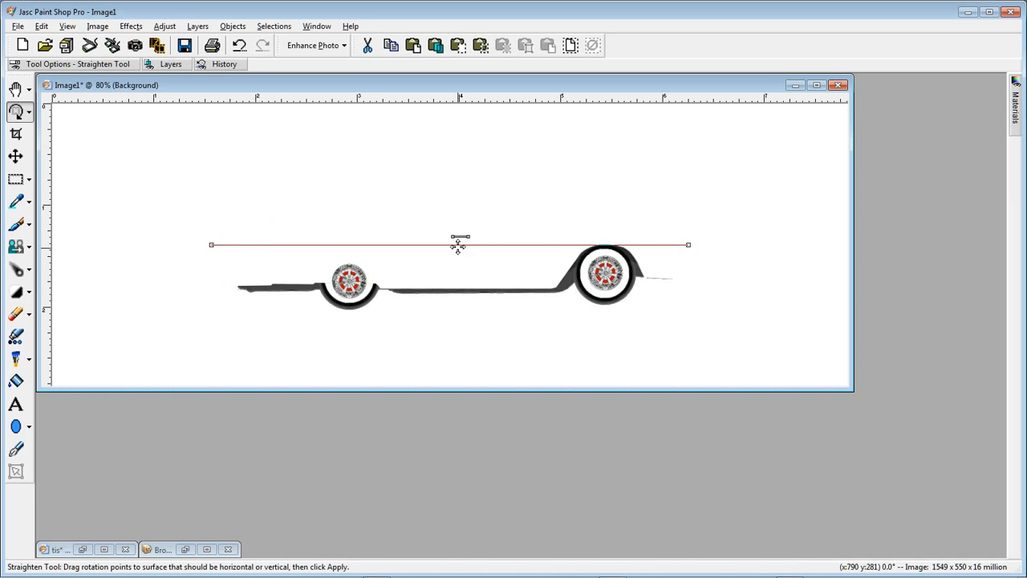
drag(444, 242, 453, 307)
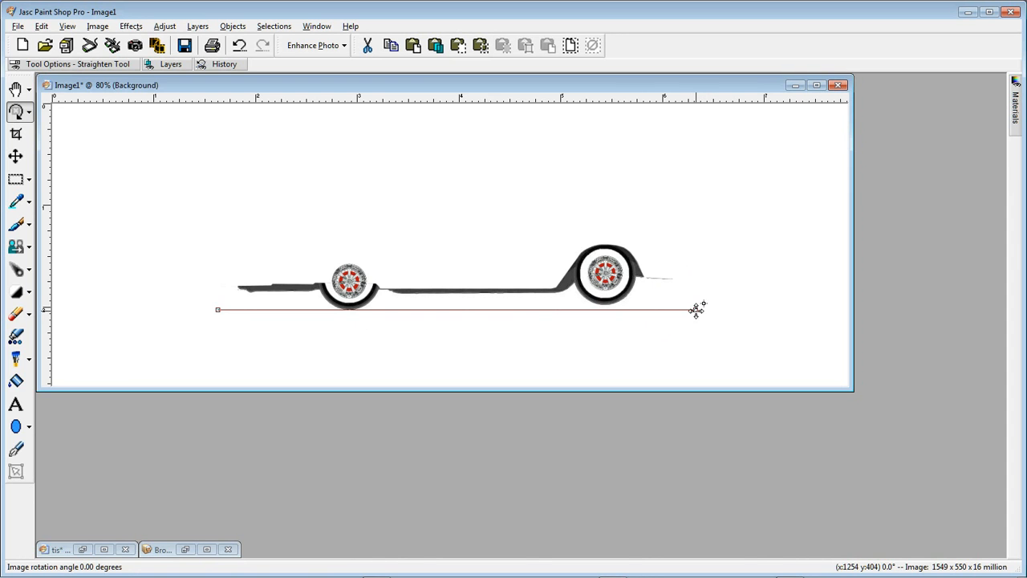
drag(696, 309, 696, 302)
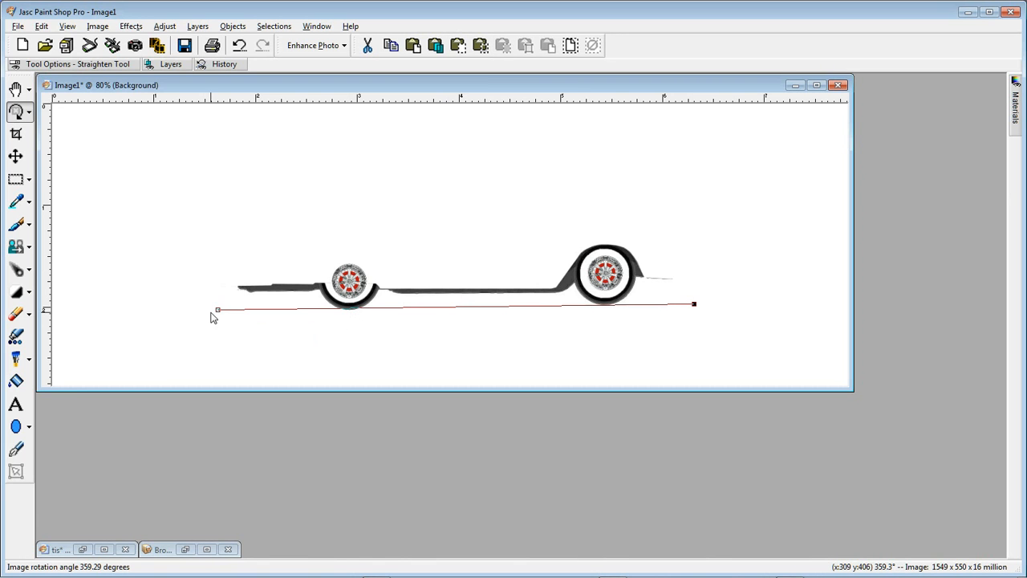
drag(220, 310, 219, 310)
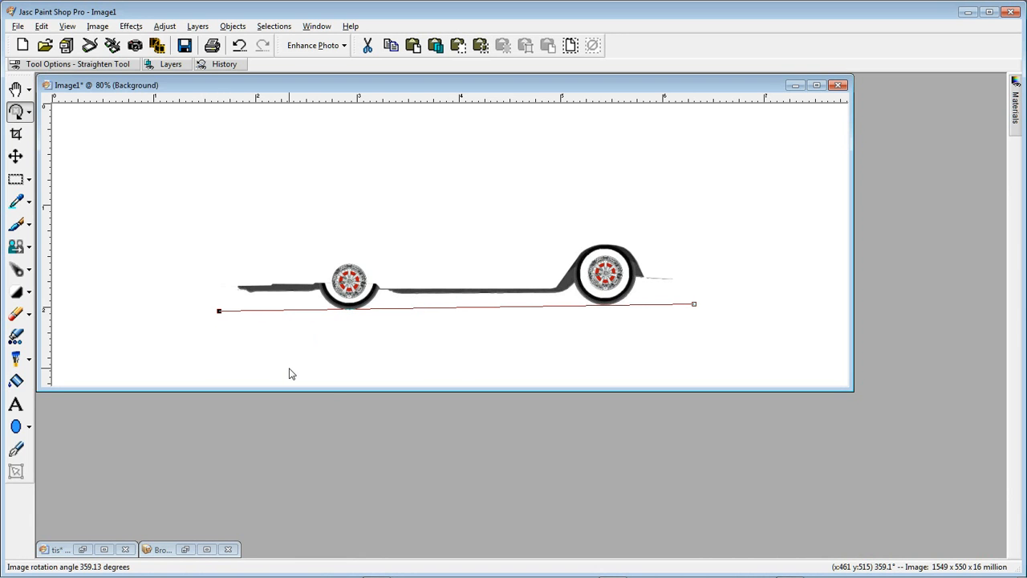
double_click(440, 341)
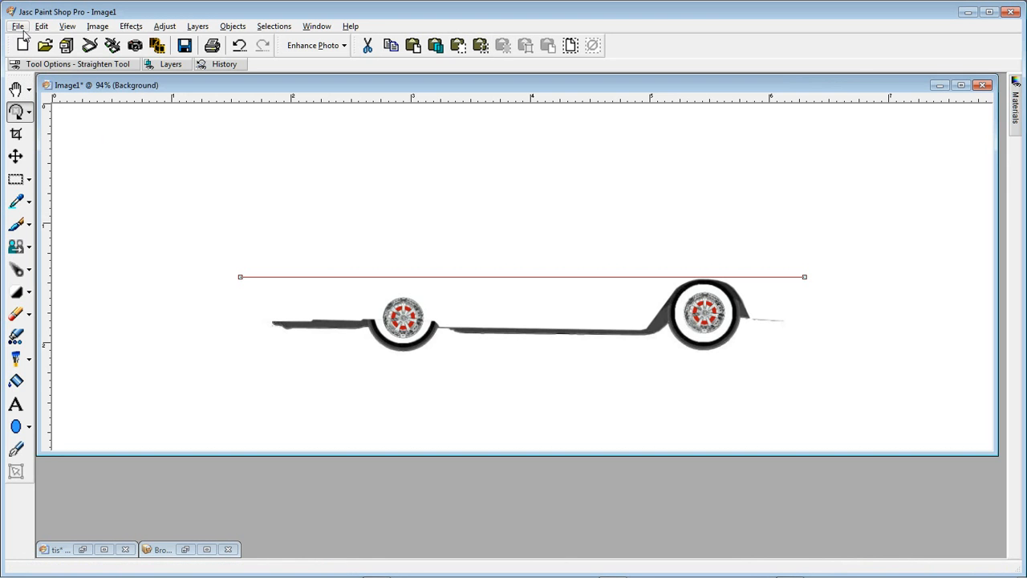
Show the Raster 1 body layer again and move the car body slightly down over the straightened wheels.
click(15, 157)
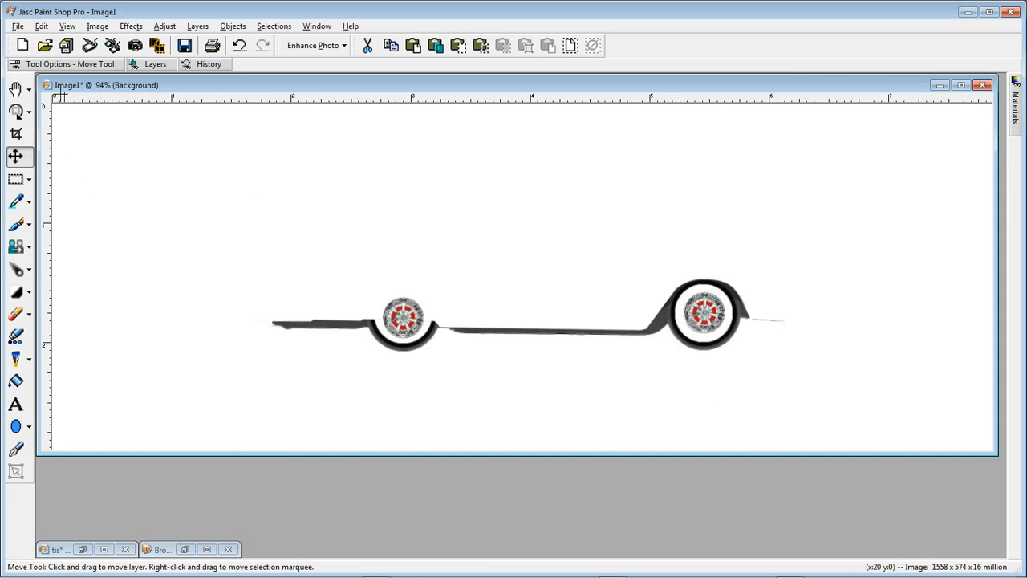
mouse_move(84, 69)
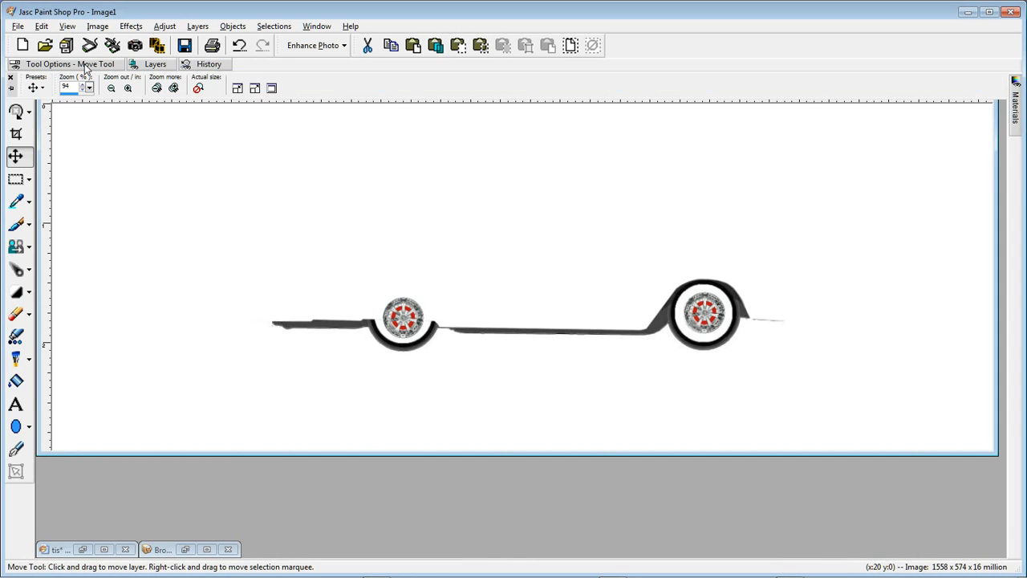
mouse_move(147, 67)
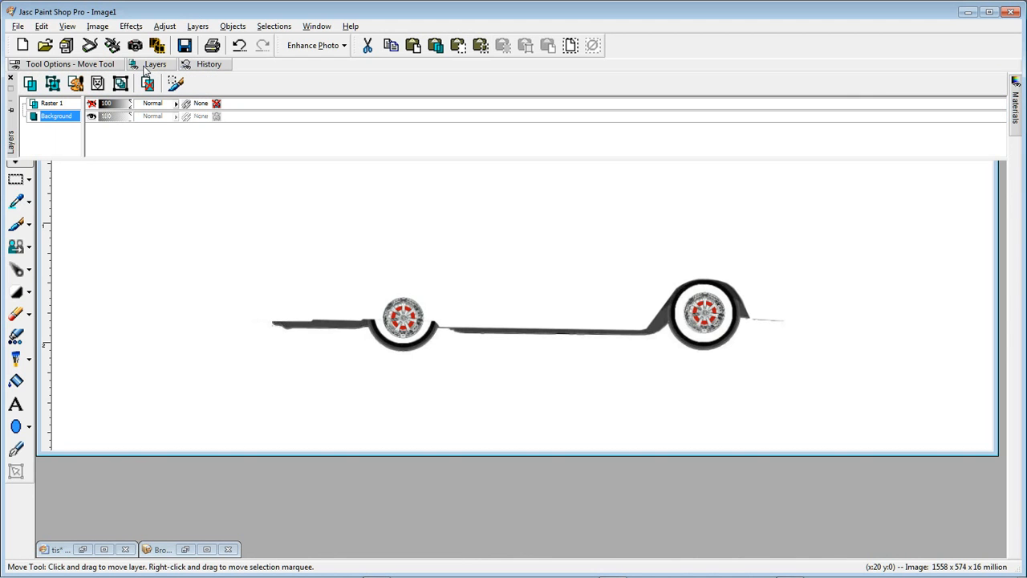
click(92, 103)
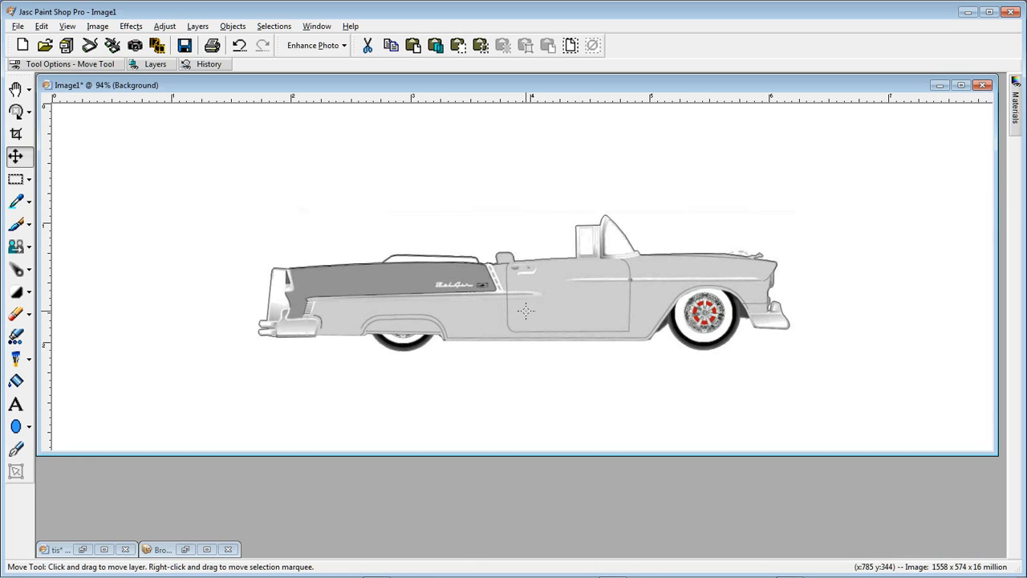
drag(524, 307, 522, 315)
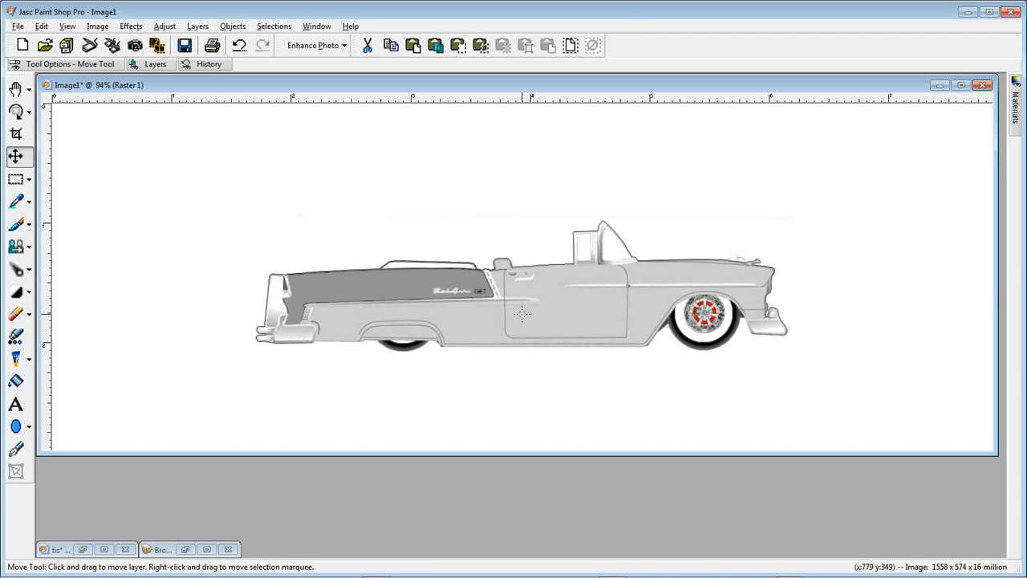
drag(522, 314, 522, 312)
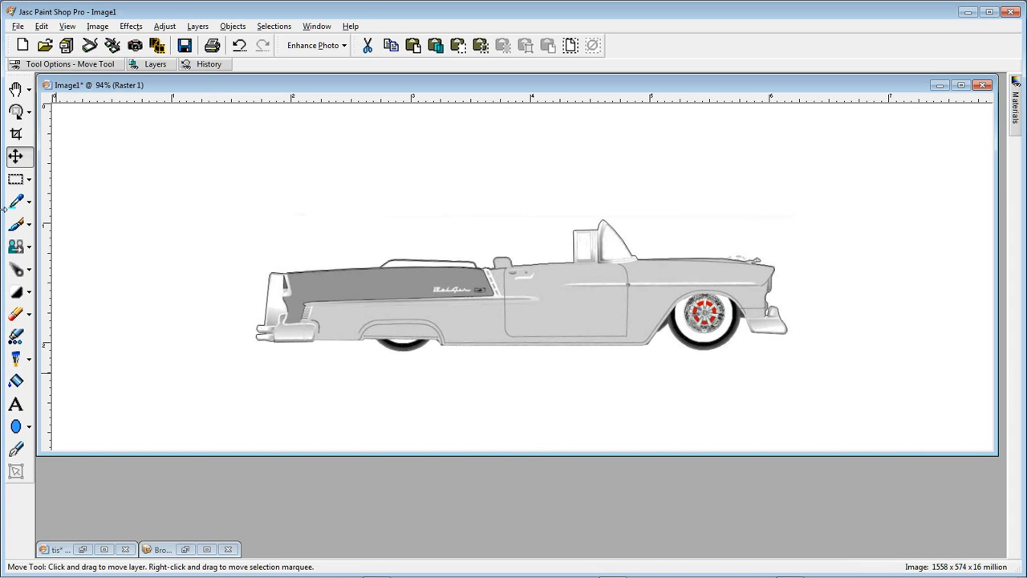
On the Background layer, select the area from the image's top down to the tire bottoms and invert the selection.
click(157, 64)
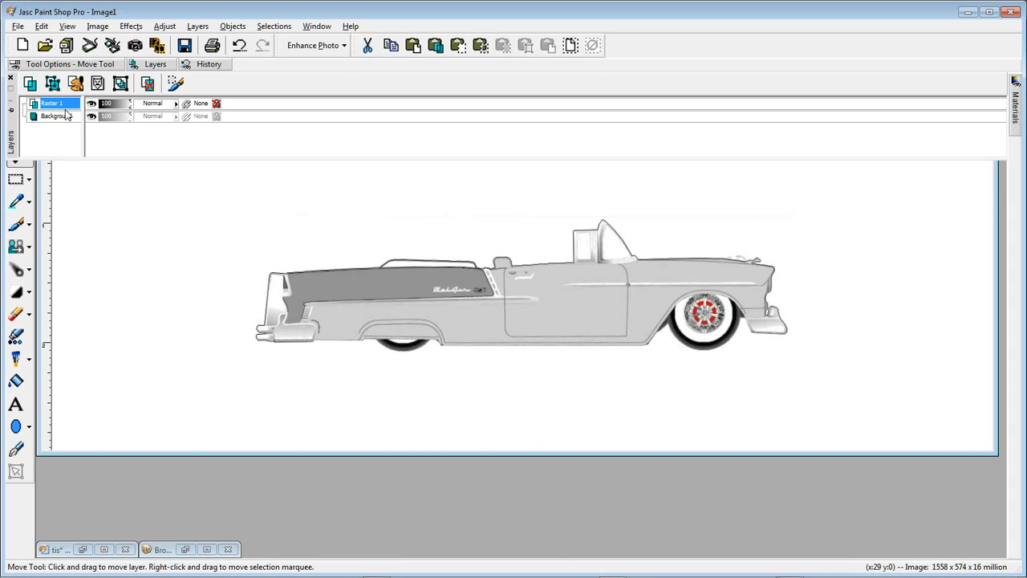
mouse_move(64, 109)
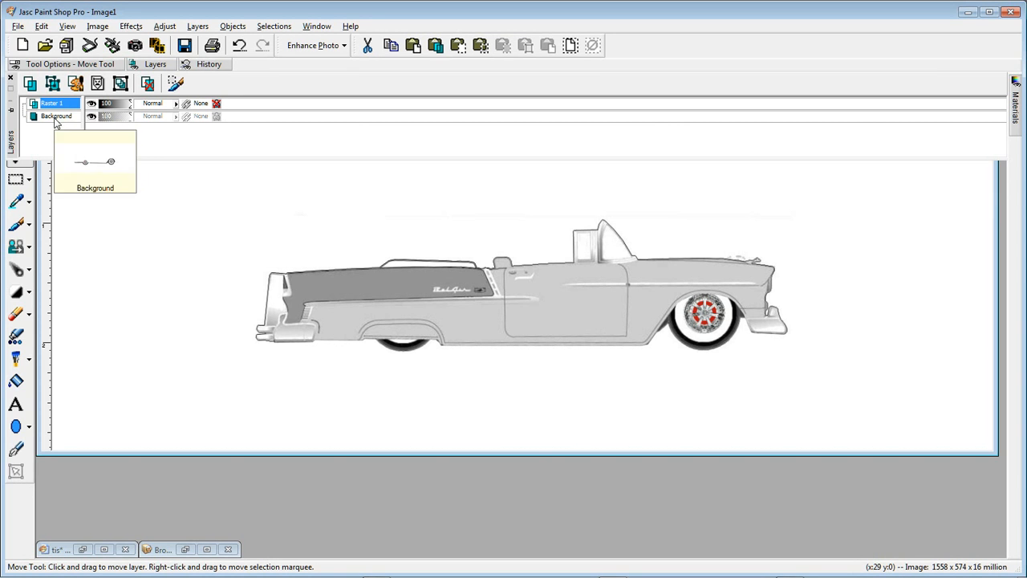
click(55, 121)
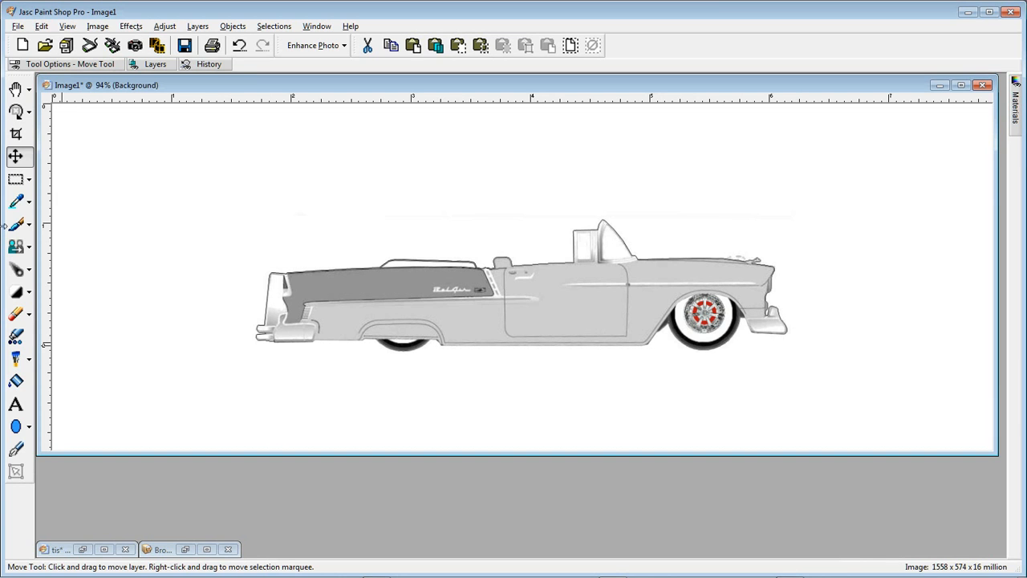
click(15, 179)
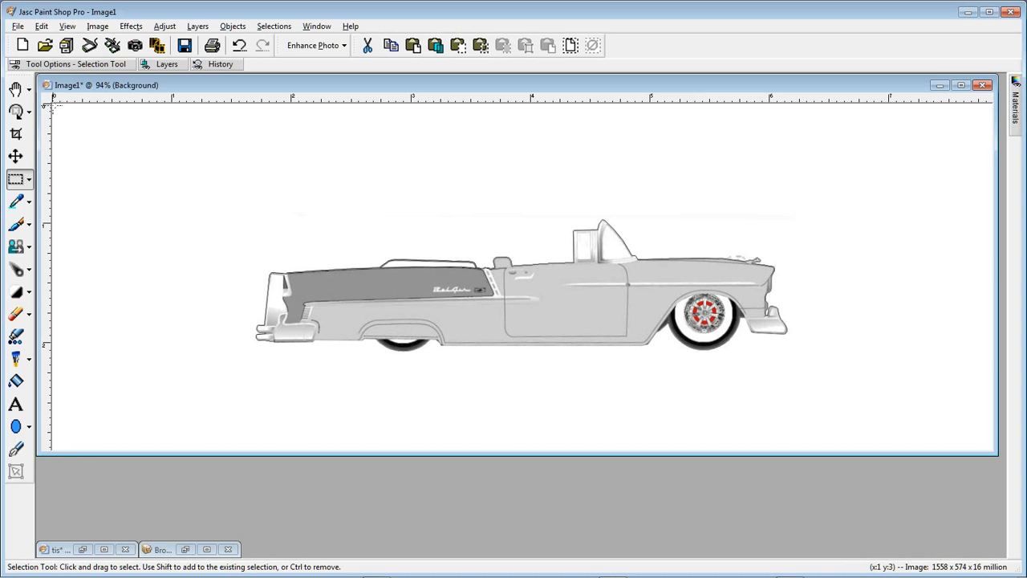
drag(51, 106, 989, 351)
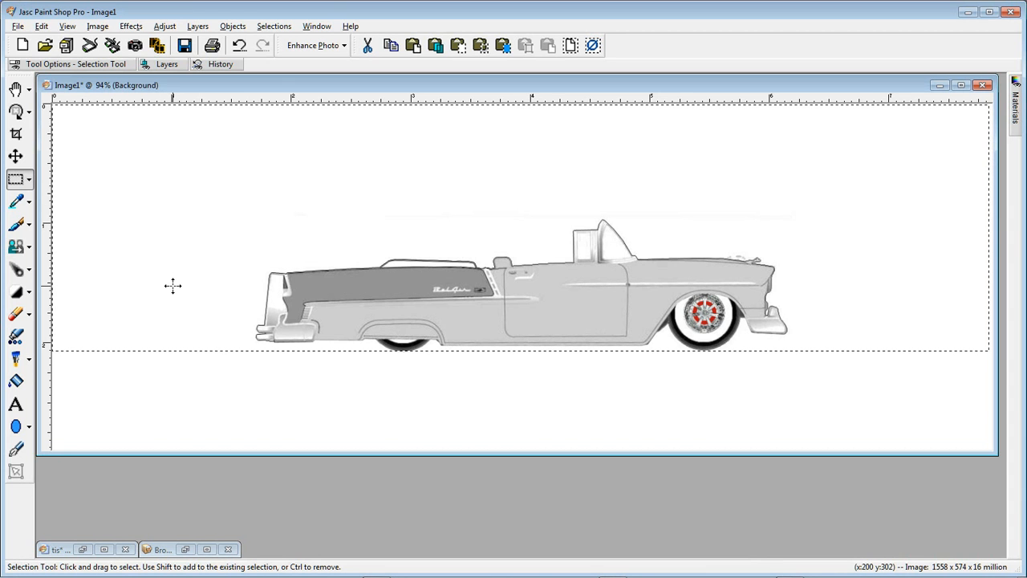
click(277, 28)
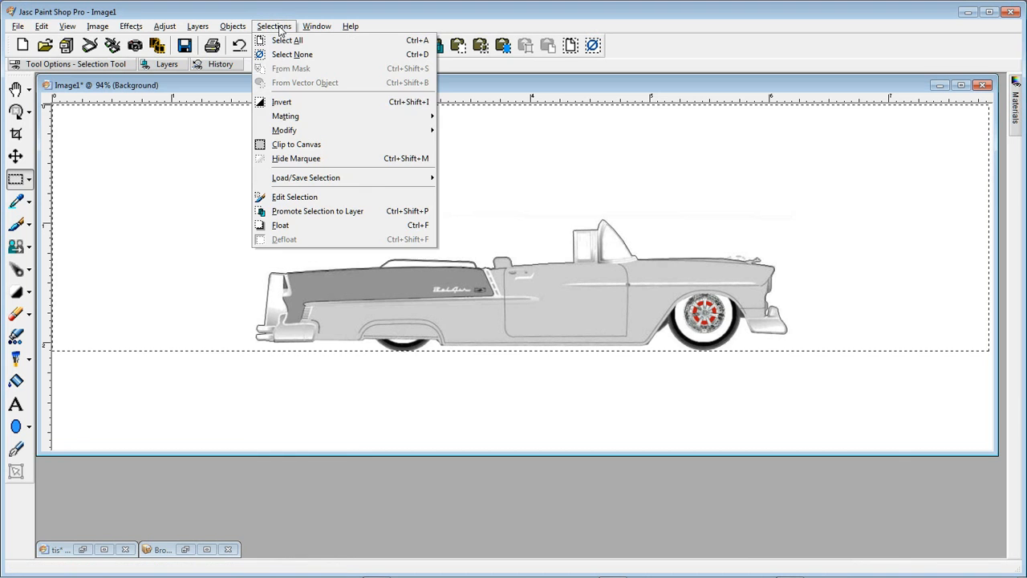
click(296, 104)
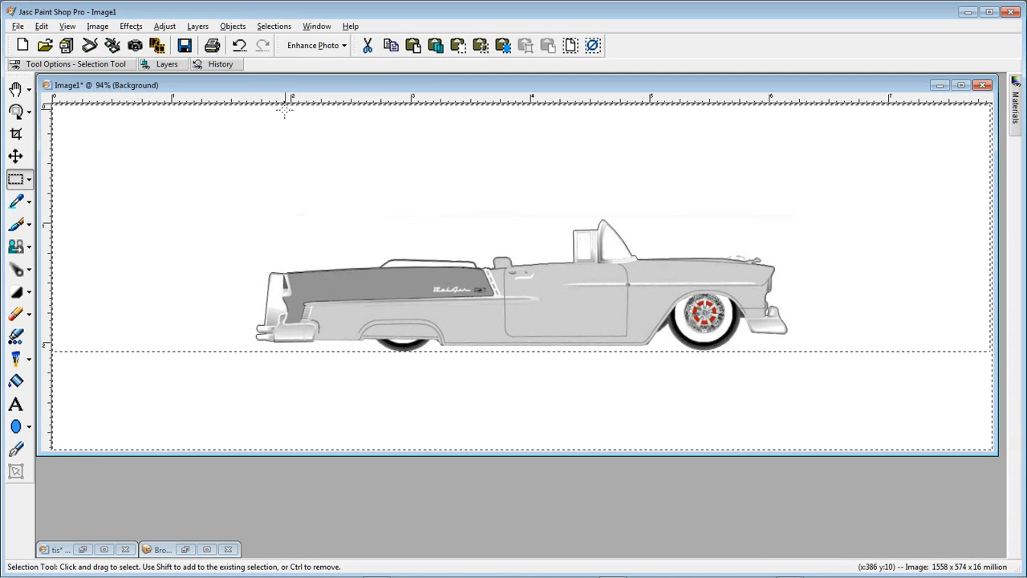
Flood fill the selected ground area beneath the car with dark gray and clear the selection.
click(16, 381)
mouse_move(1017, 129)
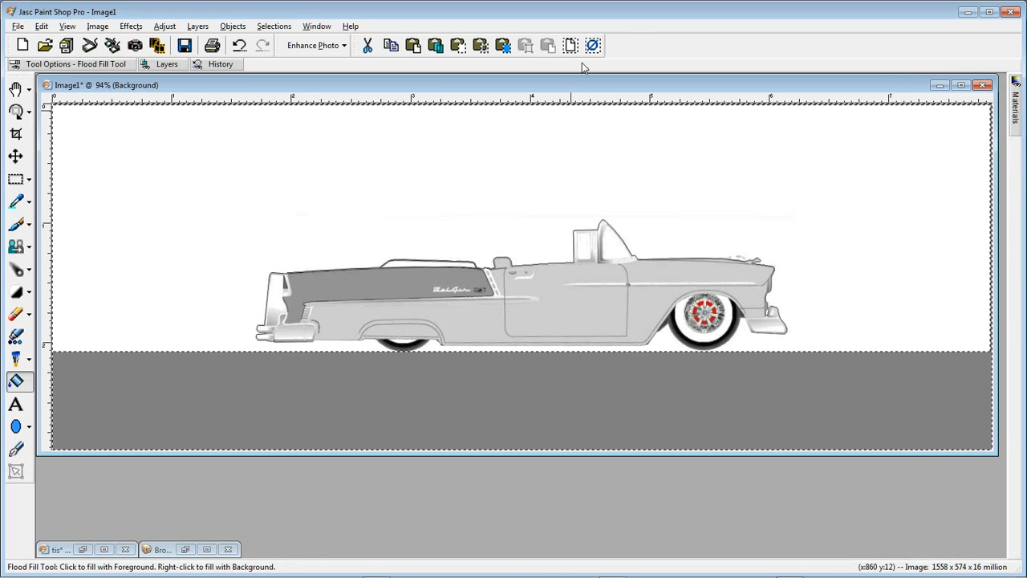
click(590, 48)
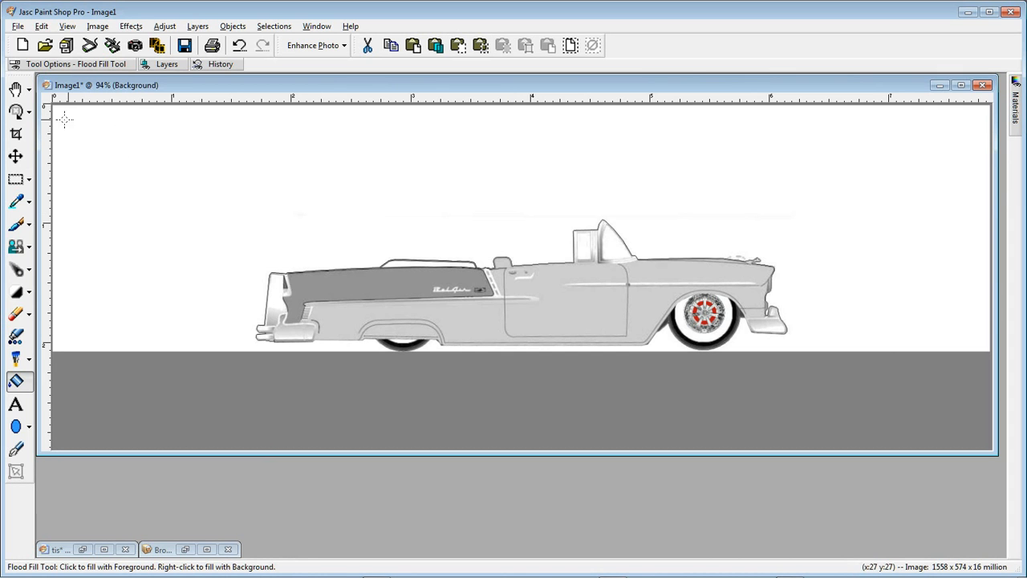
Crop the image around the car to about 1284 x 399 pixels, keeping a narrow gray ground strip.
click(17, 135)
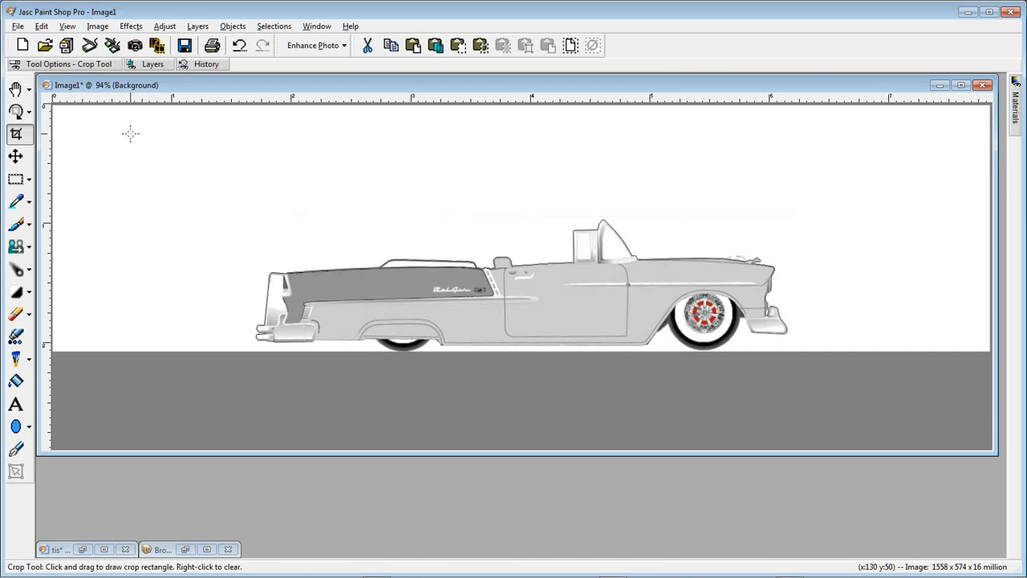
drag(131, 133, 897, 390)
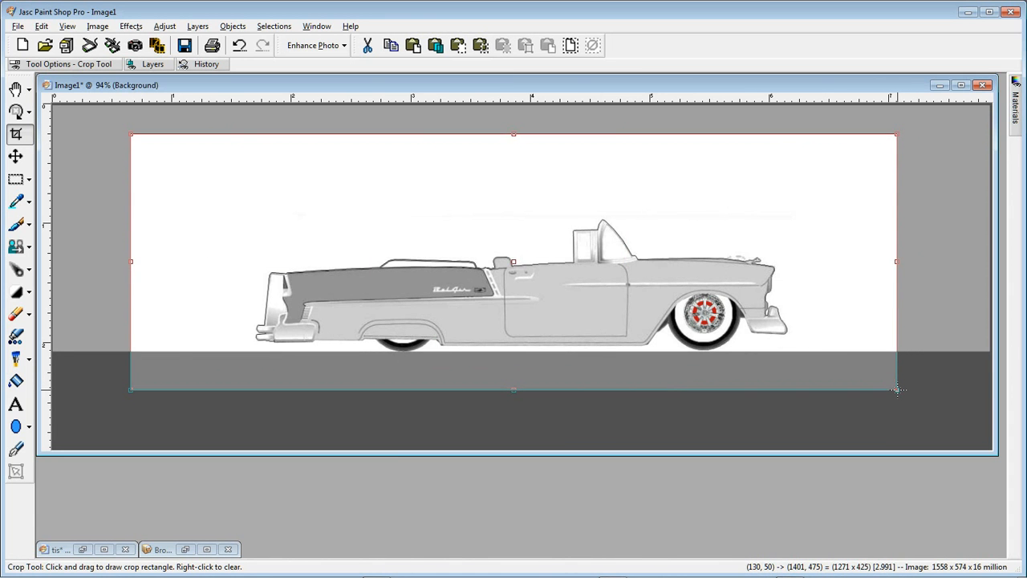
drag(898, 390, 906, 379)
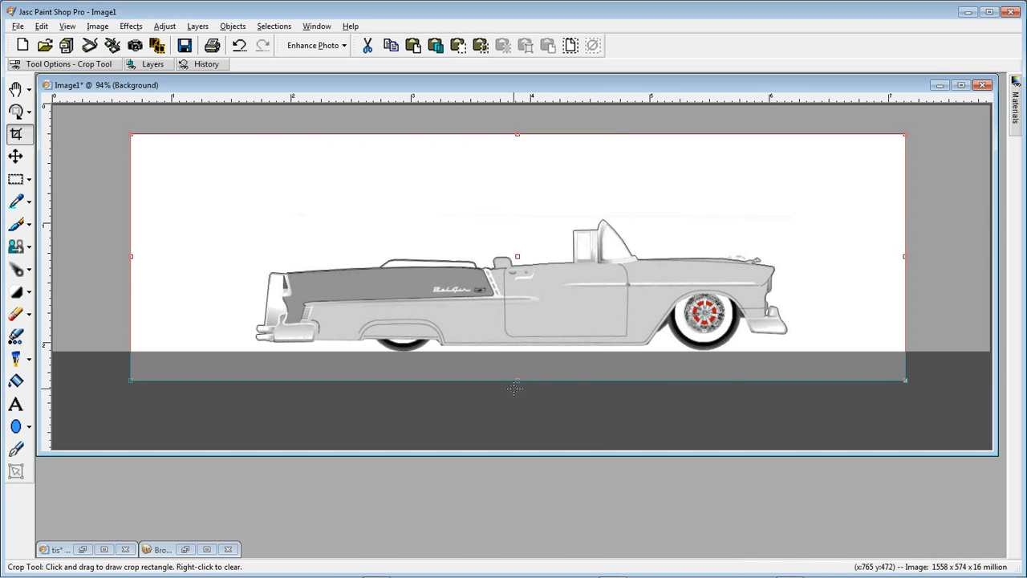
mouse_move(516, 379)
mouse_down()
mouse_move(514, 361)
mouse_move(514, 374)
mouse_up()
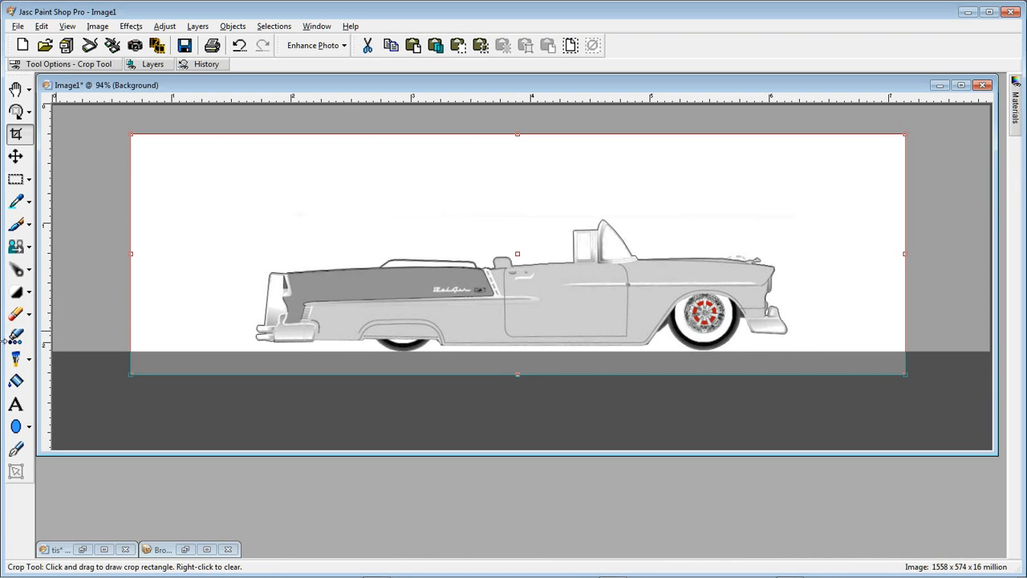
double_click(433, 209)
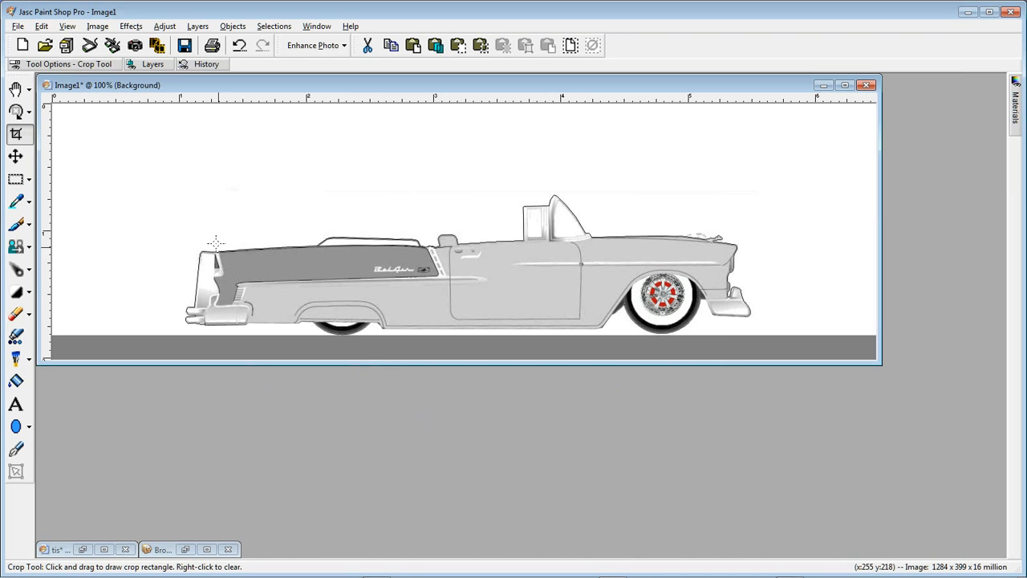
Activate the Raster 1 layer and move the car body up until the rear rim shows beneath the fender.
click(150, 62)
mouse_move(57, 107)
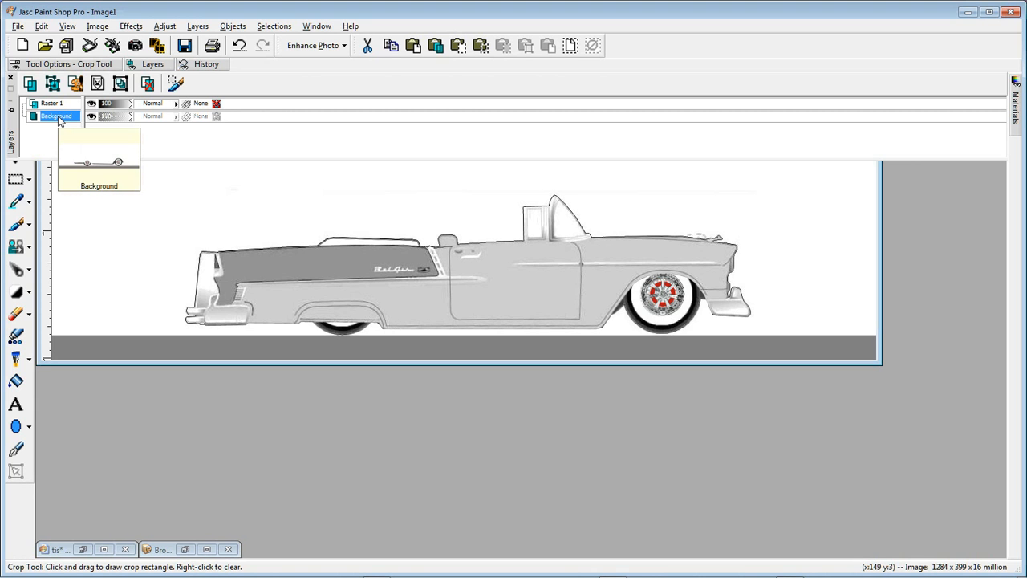
click(54, 104)
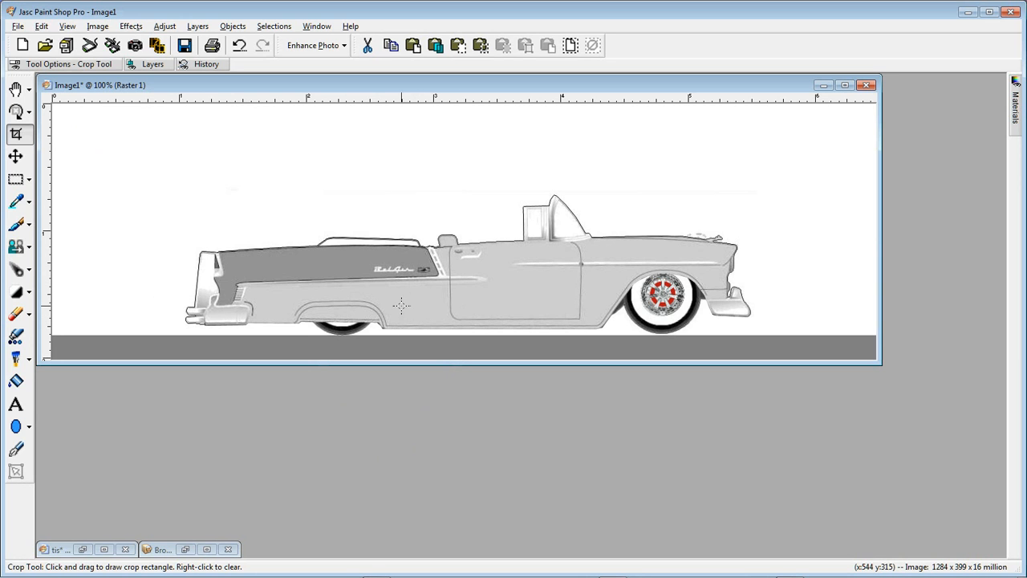
click(444, 304)
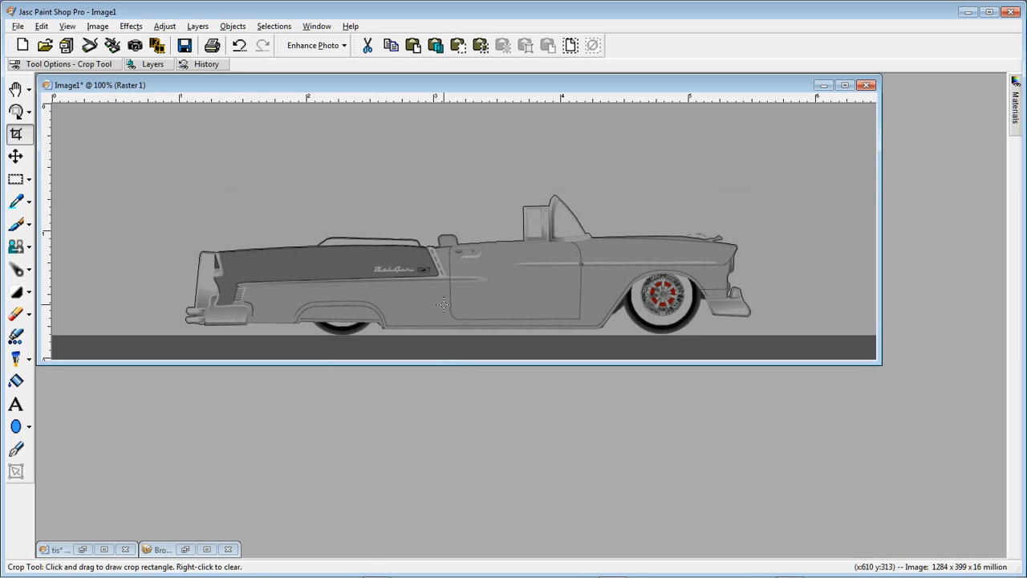
right_click(444, 304)
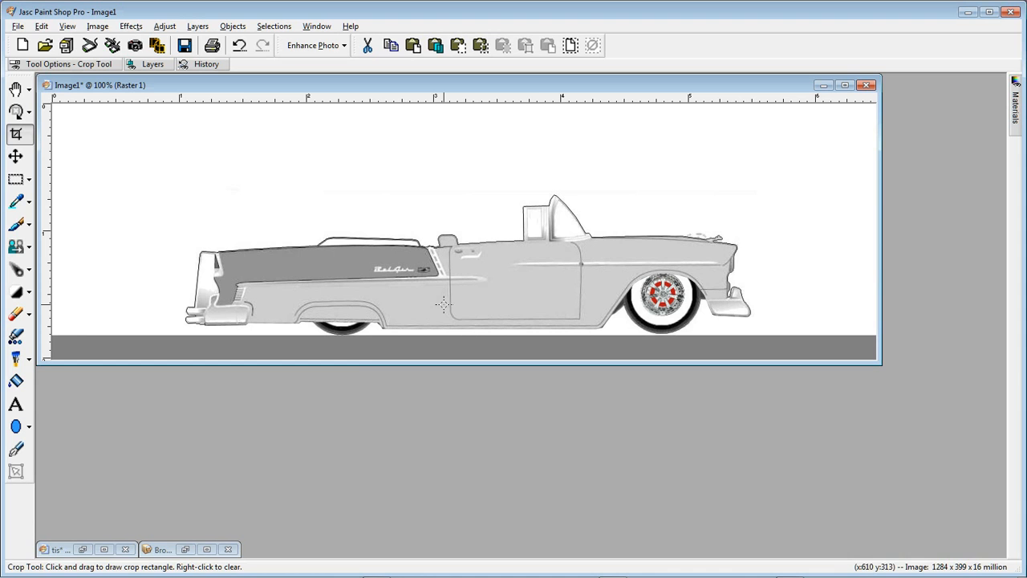
click(15, 156)
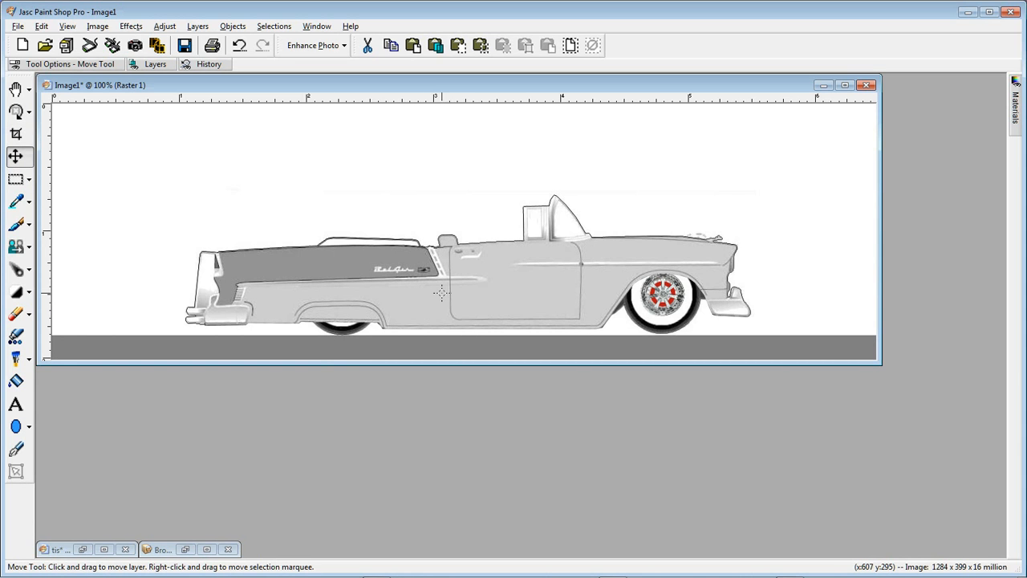
mouse_move(442, 293)
mouse_down()
mouse_move(433, 256)
mouse_move(437, 273)
mouse_up()
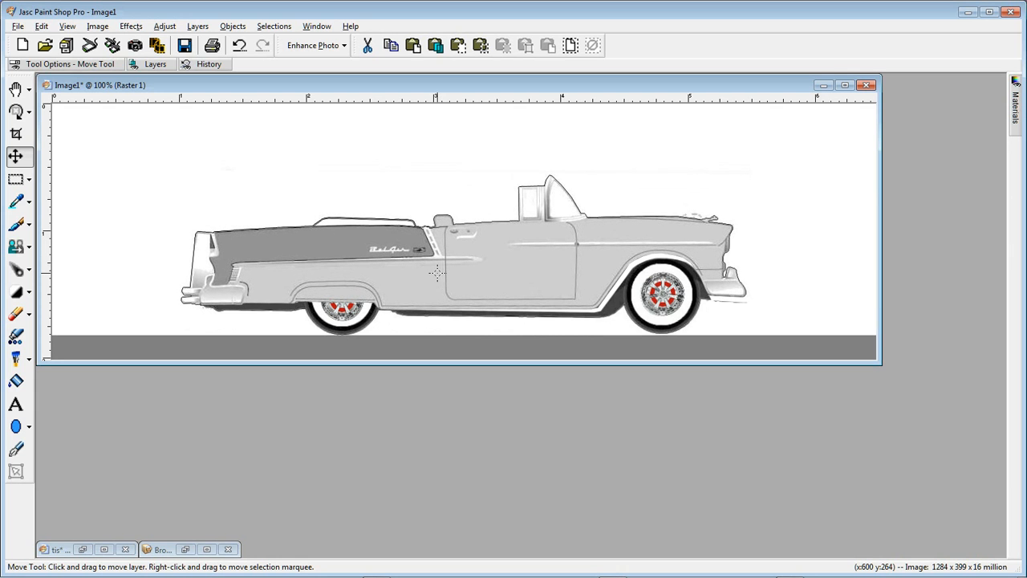
Lower the car body back over the wheels and fine-tune its position to cover most of the rear wheel.
drag(437, 273, 439, 292)
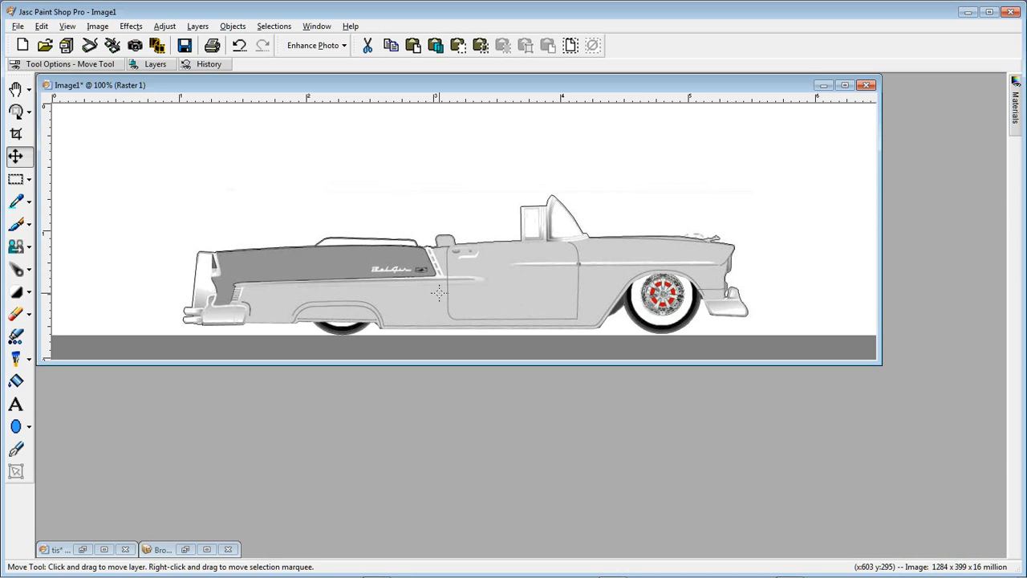
mouse_move(439, 293)
mouse_down()
mouse_move(441, 265)
mouse_move(443, 295)
mouse_up()
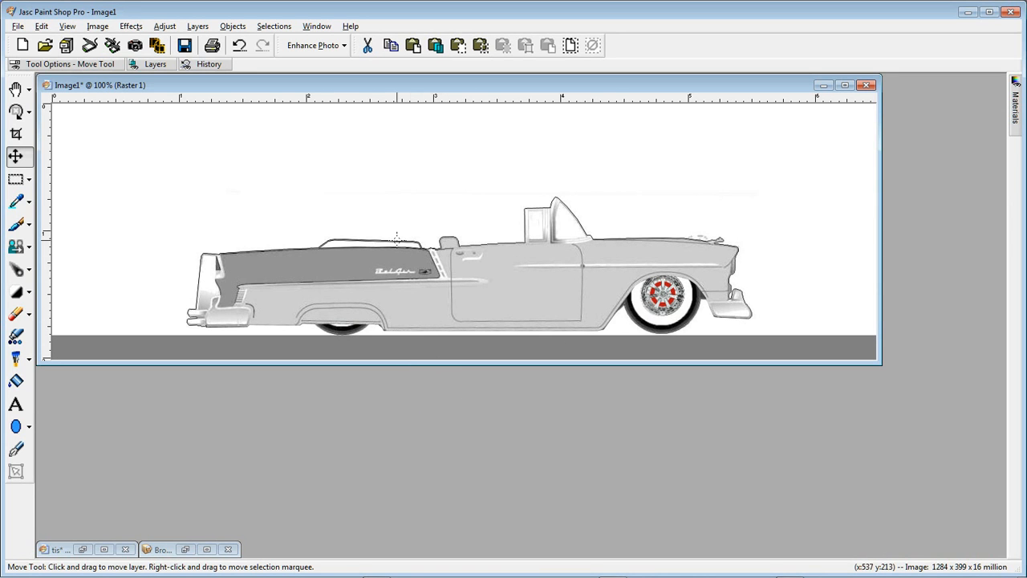
drag(489, 282, 487, 281)
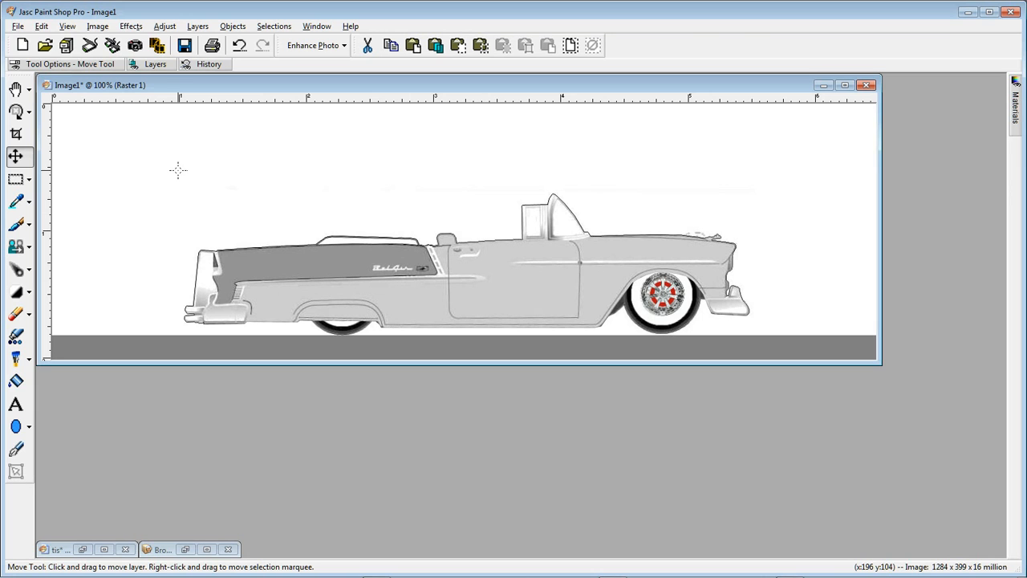
Merge all layers to flatten the car body and background into one layer.
click(156, 65)
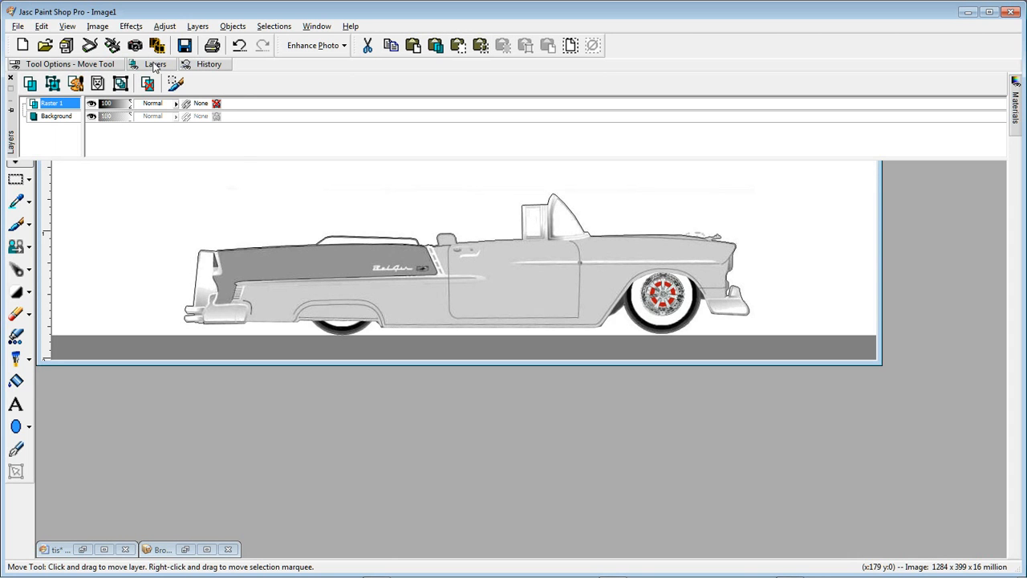
click(197, 27)
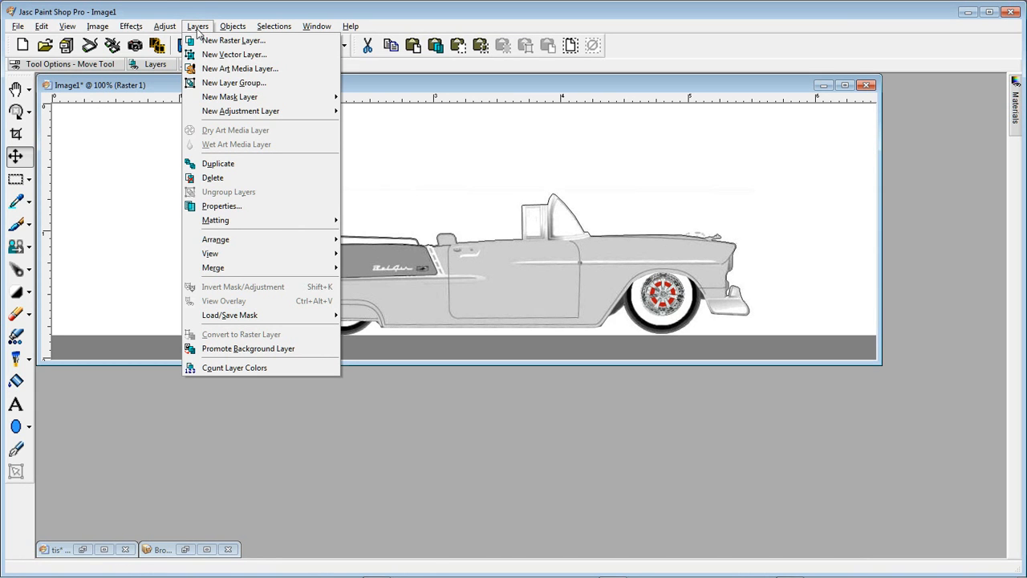
mouse_move(234, 273)
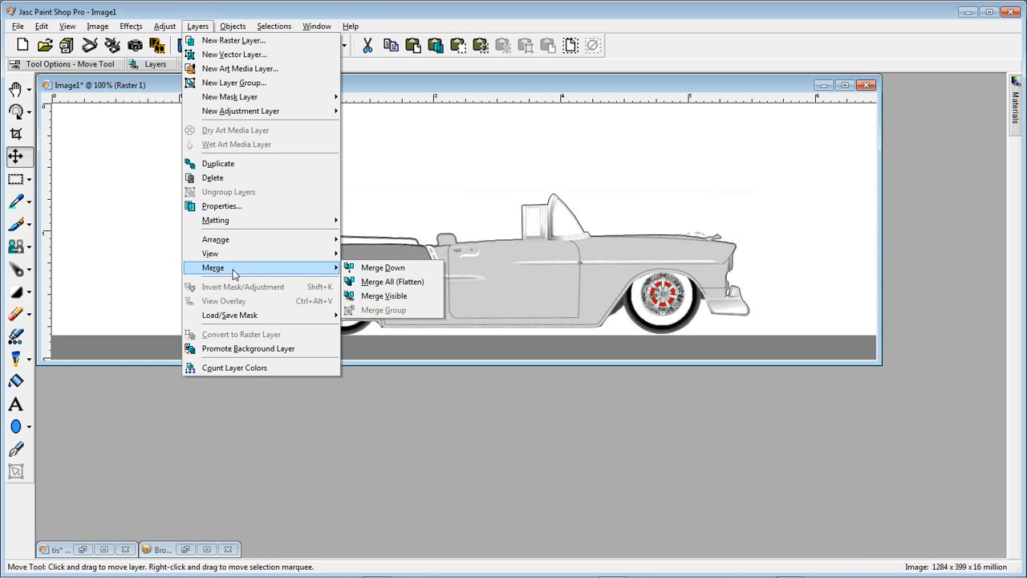
click(393, 282)
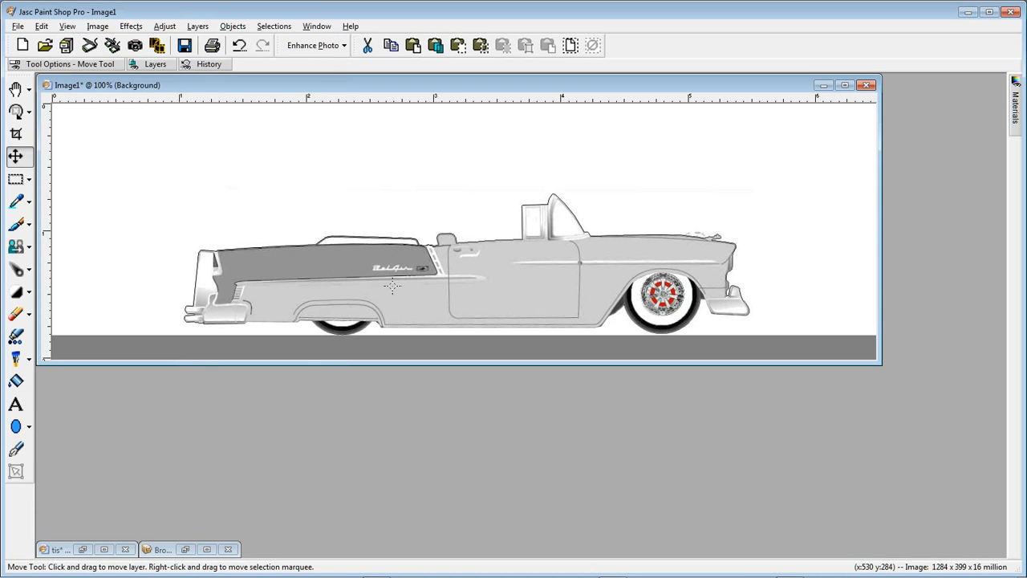
click(138, 65)
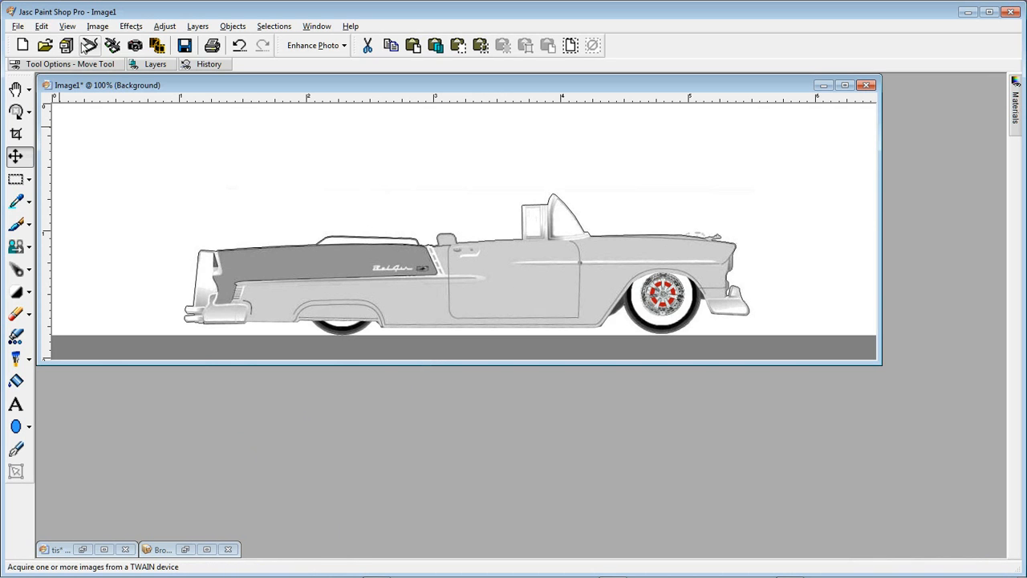
Draw a freehand selection around the door handle and lock in the door's upper rear corner, staying inside the door line.
click(61, 29)
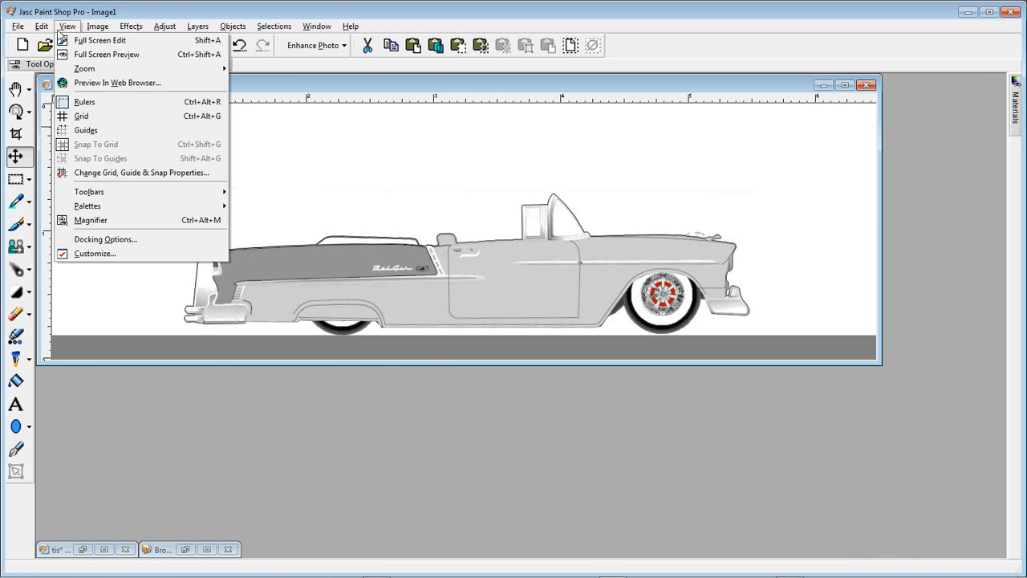
mouse_move(82, 75)
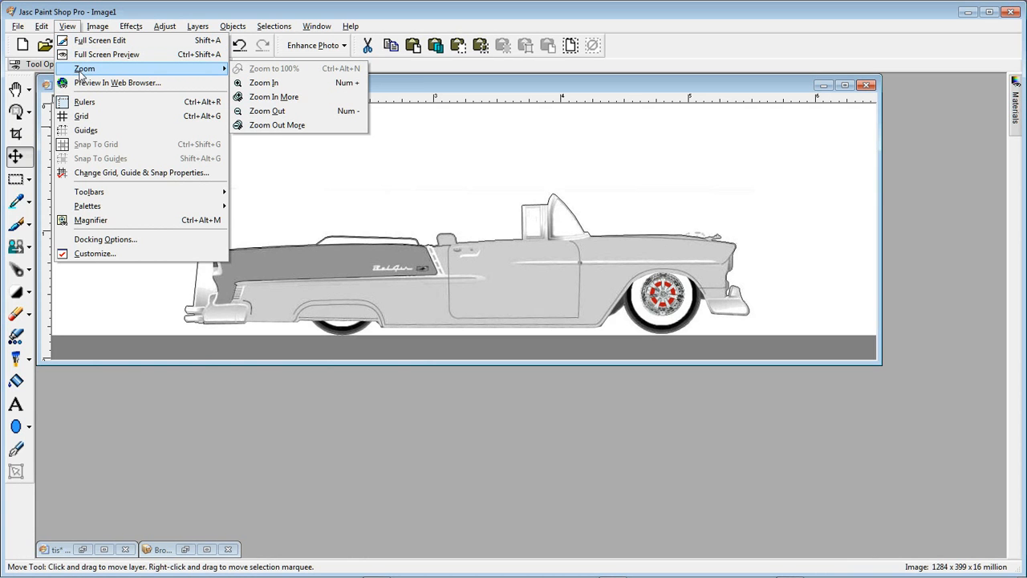
click(268, 85)
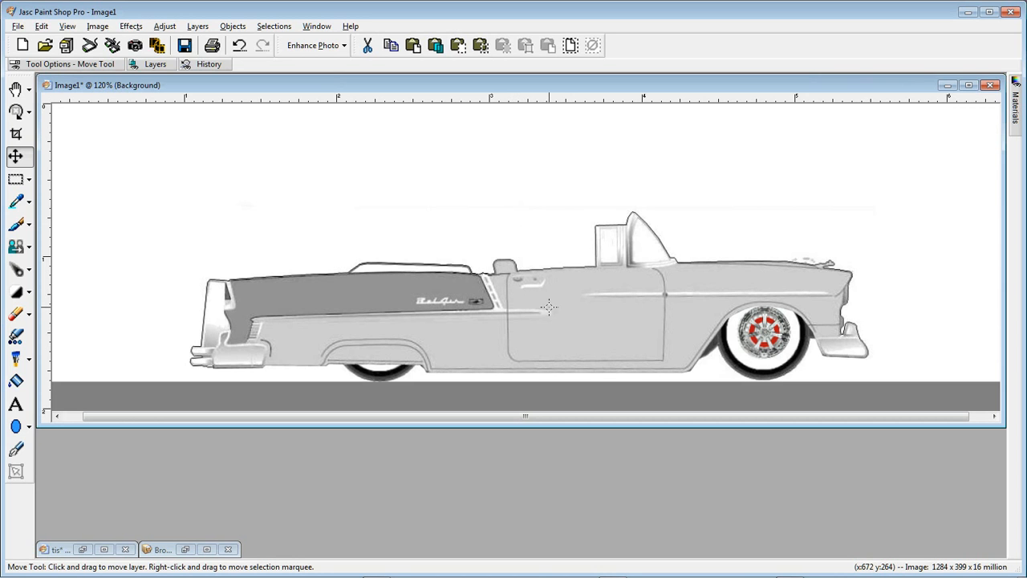
scroll(549, 306, up, 1)
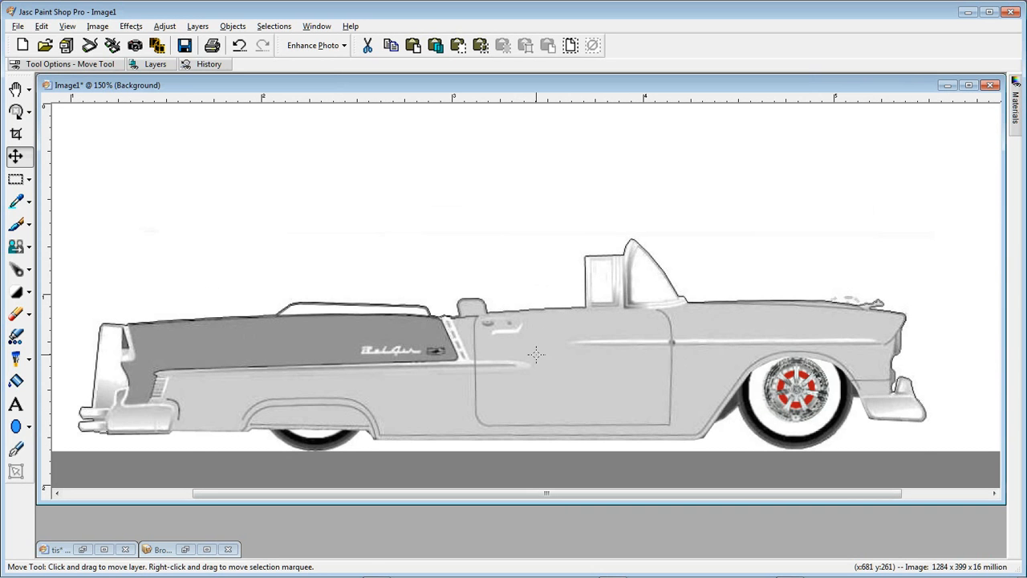
scroll(537, 337, up, 1)
scroll(472, 373, up, 1)
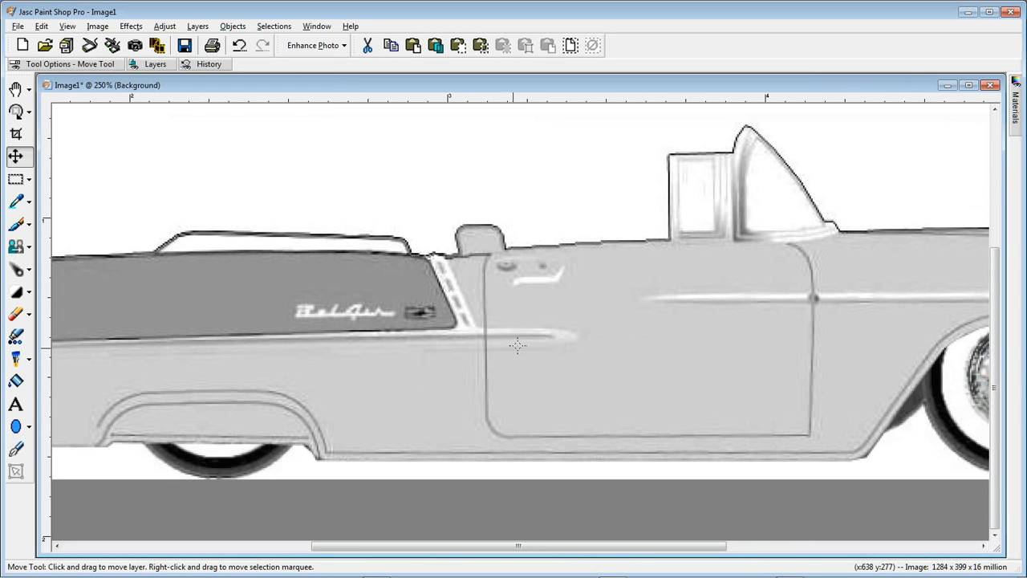
scroll(538, 332, up, 1)
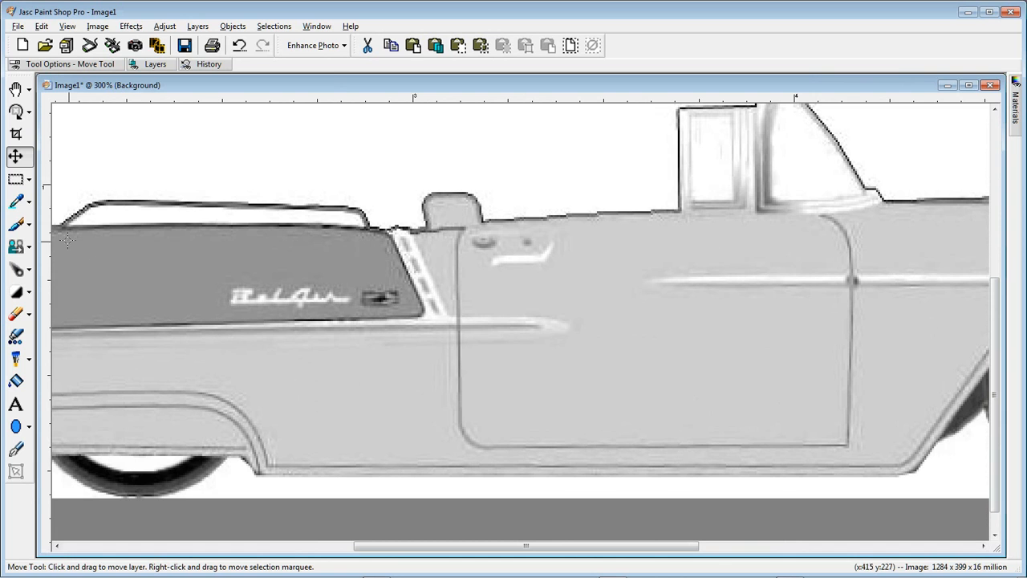
click(30, 182)
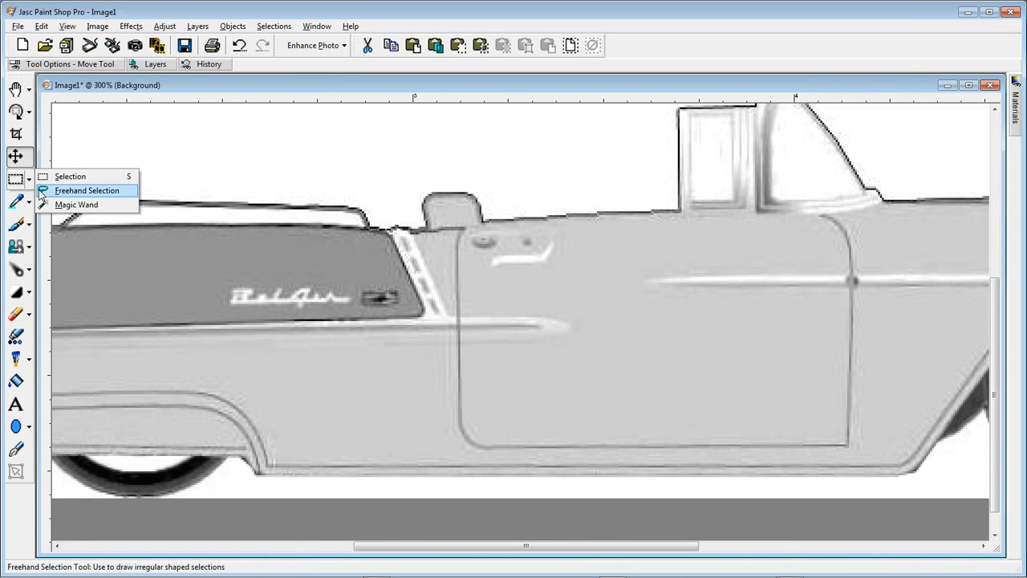
click(42, 192)
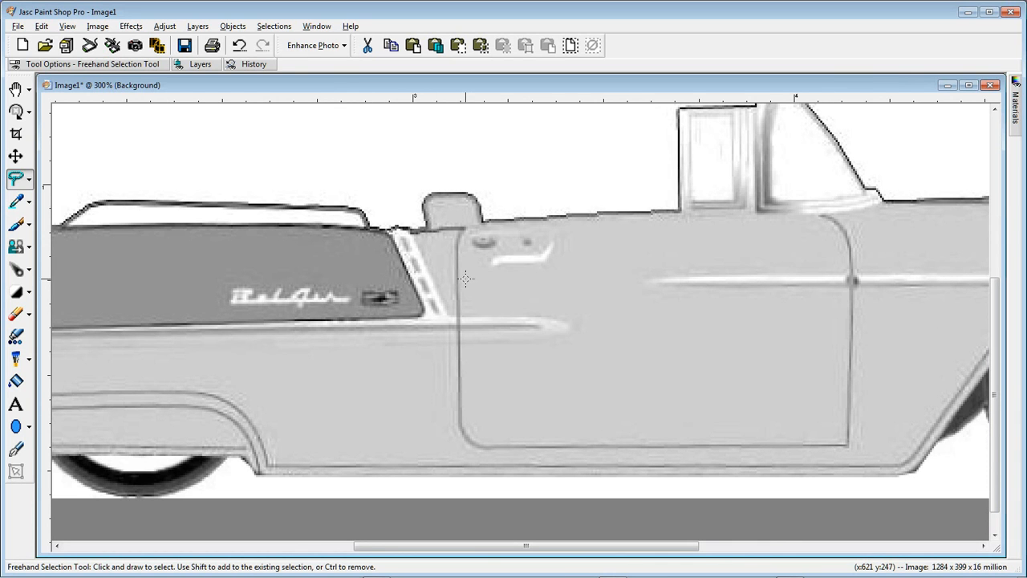
mouse_move(463, 275)
mouse_down()
mouse_move(462, 243)
mouse_move(475, 227)
mouse_move(595, 222)
mouse_move(596, 289)
mouse_move(464, 294)
mouse_up()
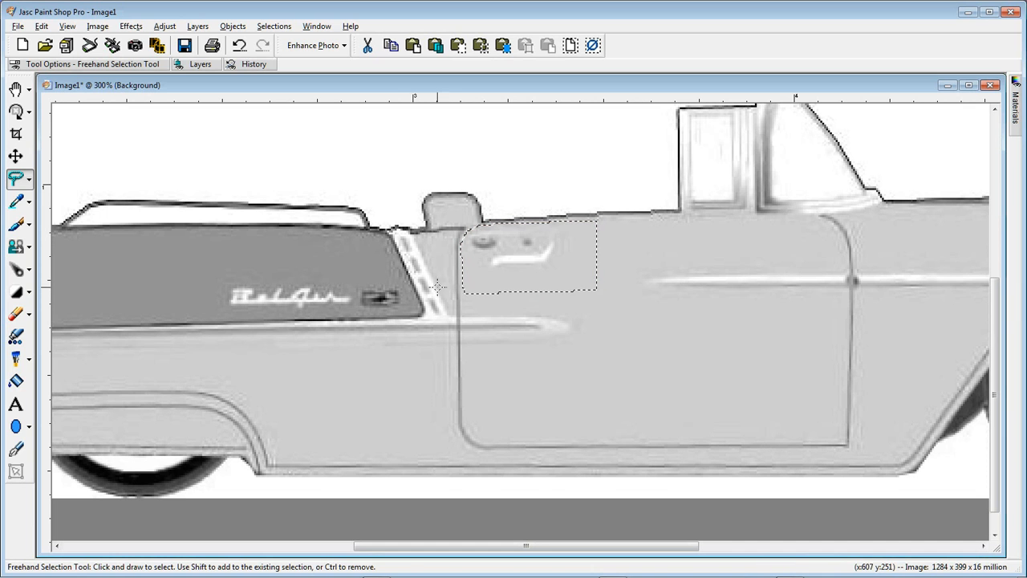
Flood fill the selected door handle area with the matching light gray body color and clear the selection.
click(29, 204)
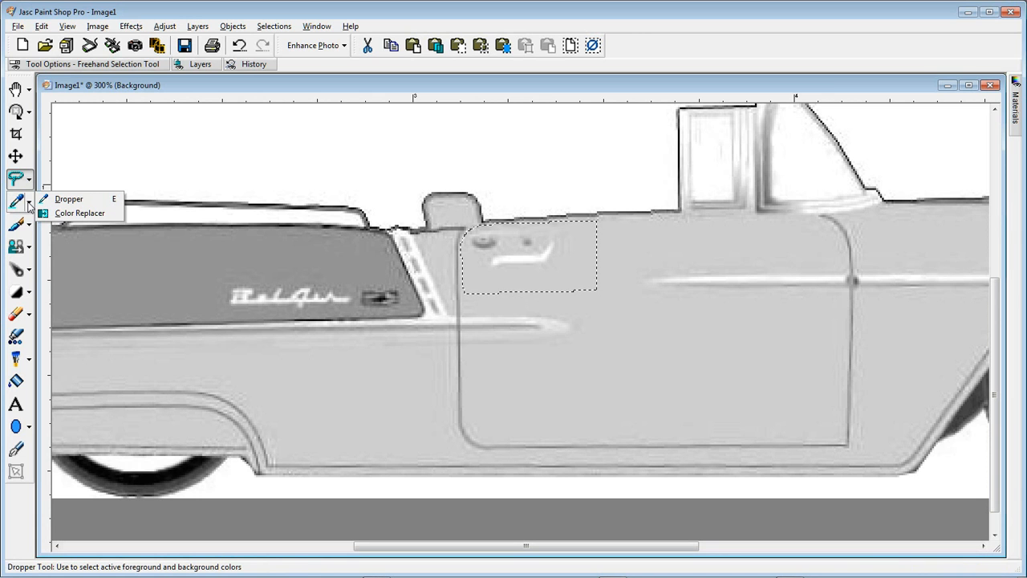
click(28, 204)
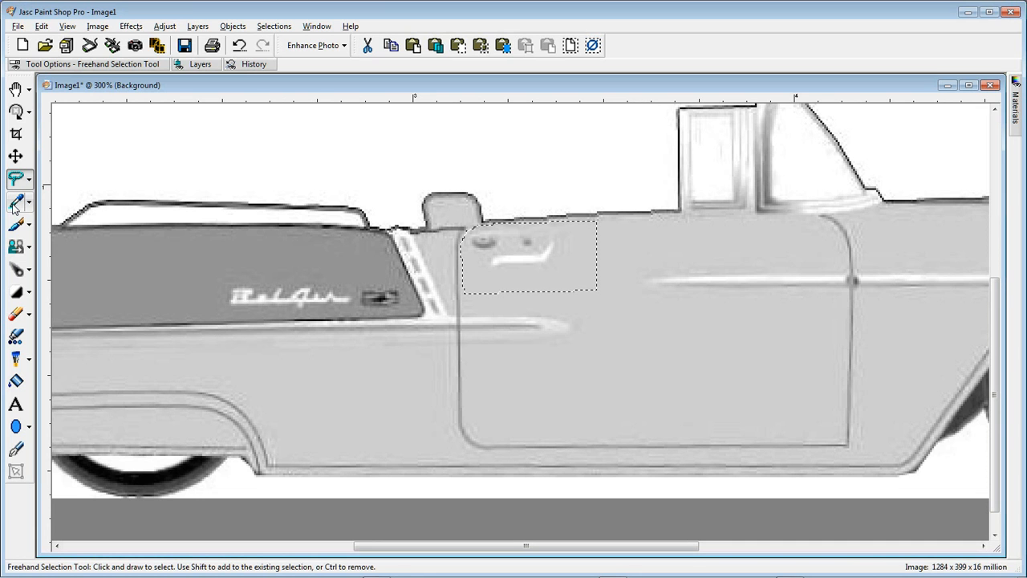
click(15, 205)
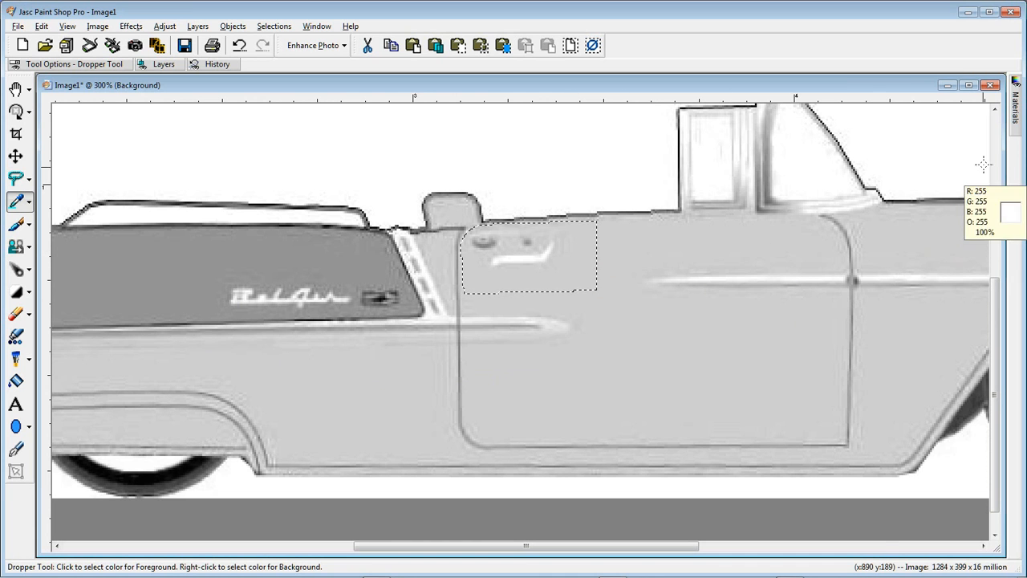
mouse_move(1018, 112)
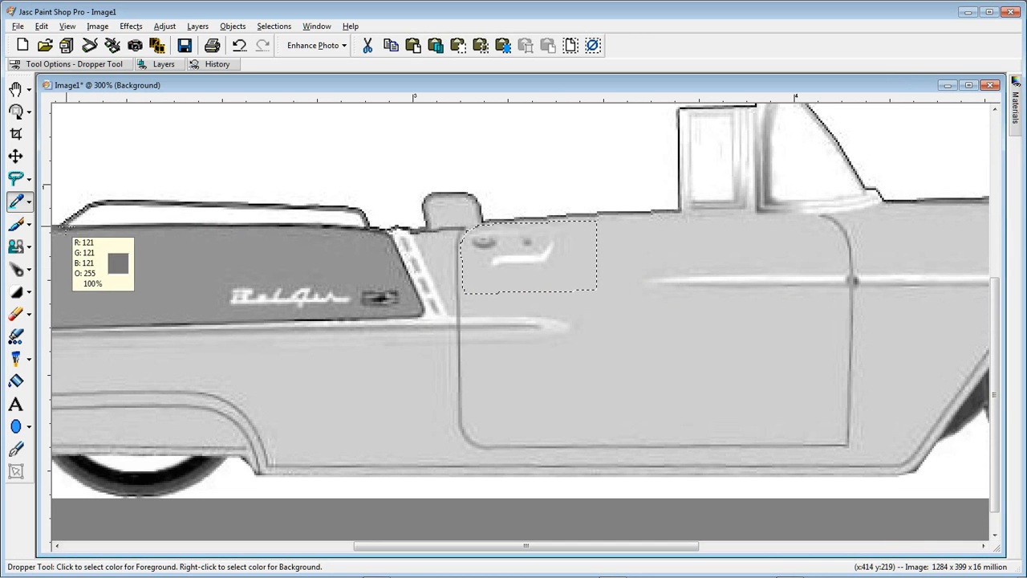
click(17, 382)
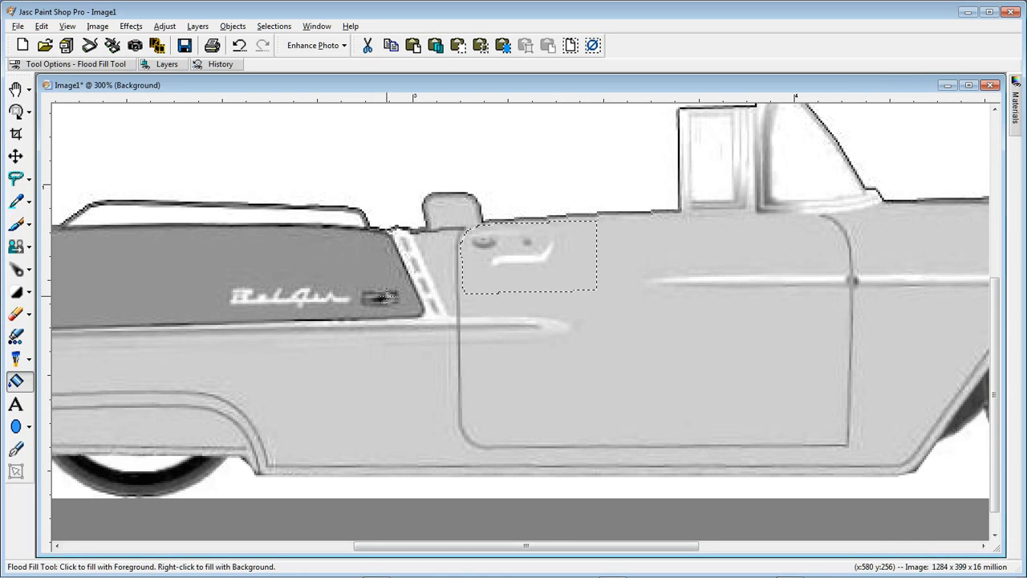
click(560, 263)
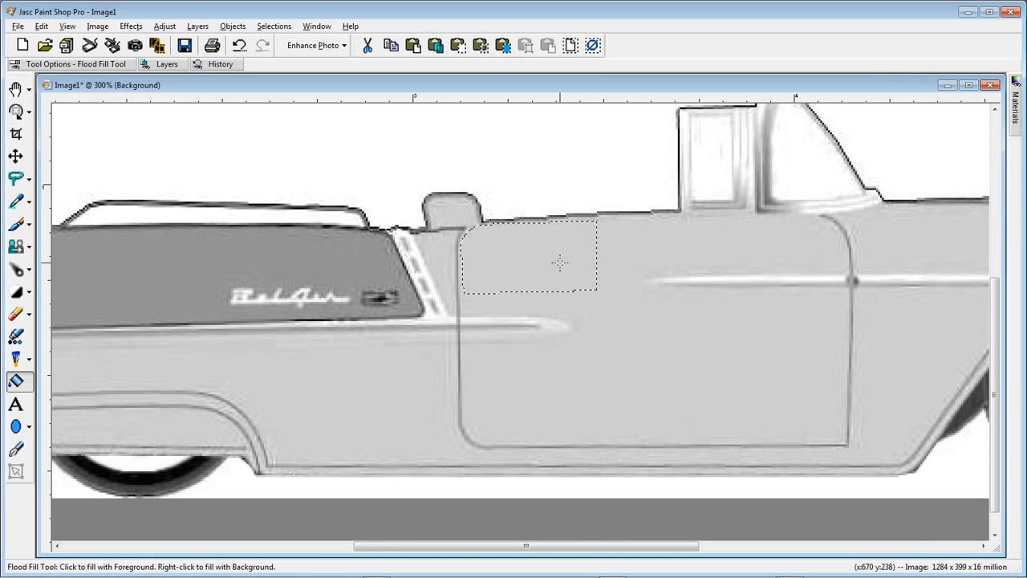
click(593, 44)
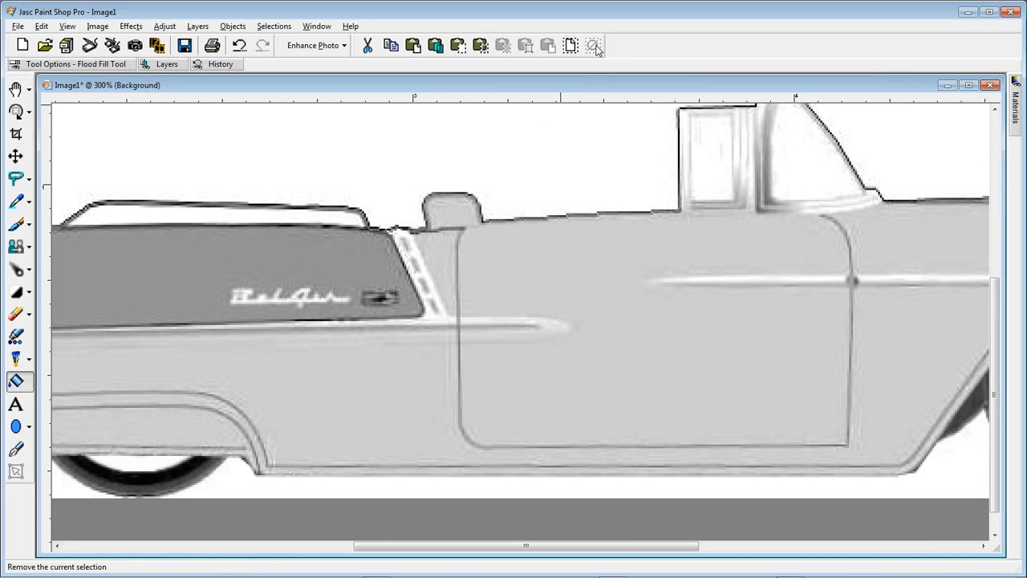
Draw a freehand selection around the hood ornament, following the hood's upper line and enclosing the faint marks above it.
scroll(514, 229, down, 2)
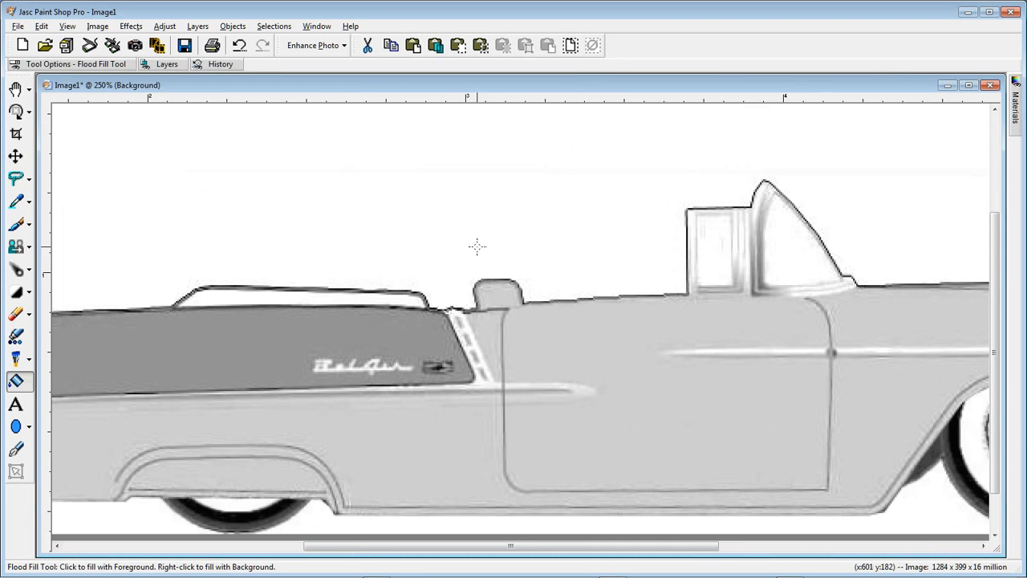
scroll(514, 321, down, 1)
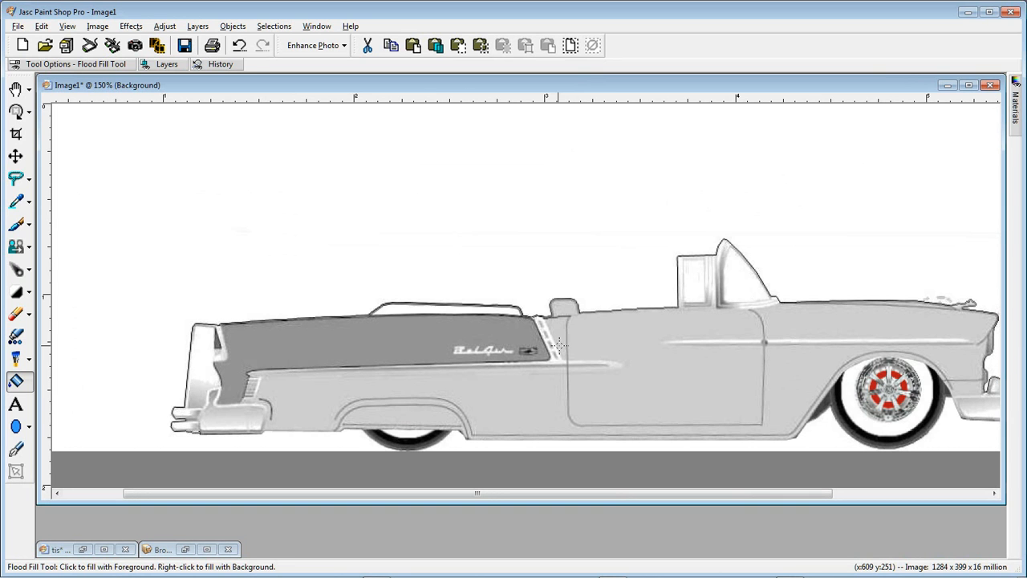
scroll(847, 312, down, 1)
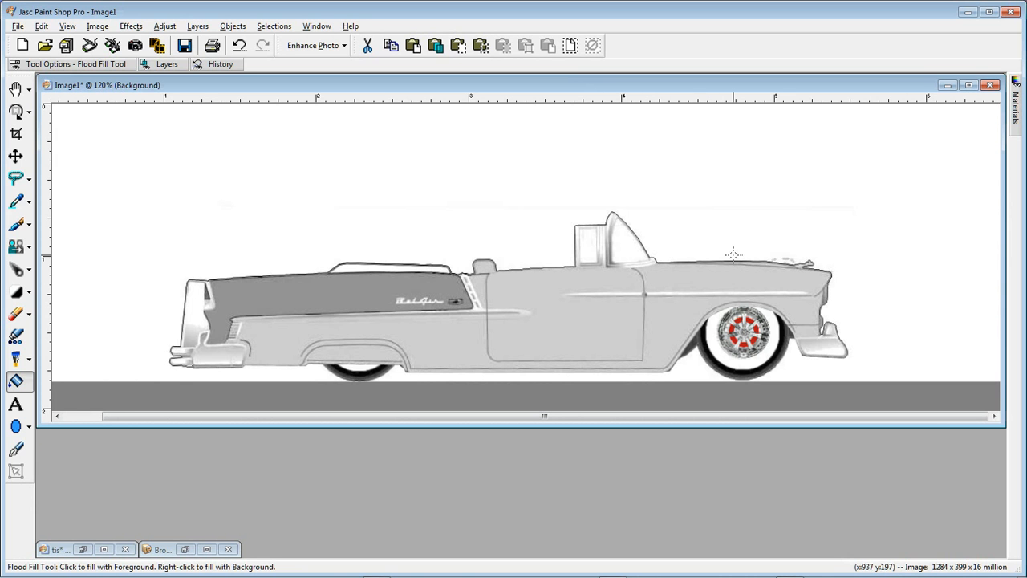
scroll(812, 265, up, 1)
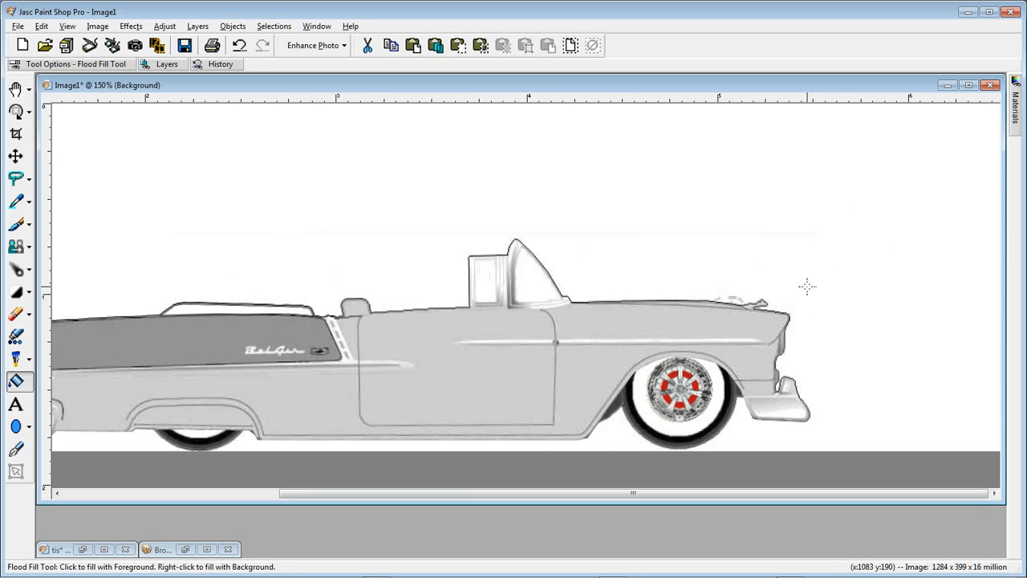
scroll(767, 302, up, 1)
scroll(767, 301, up, 1)
scroll(713, 291, up, 1)
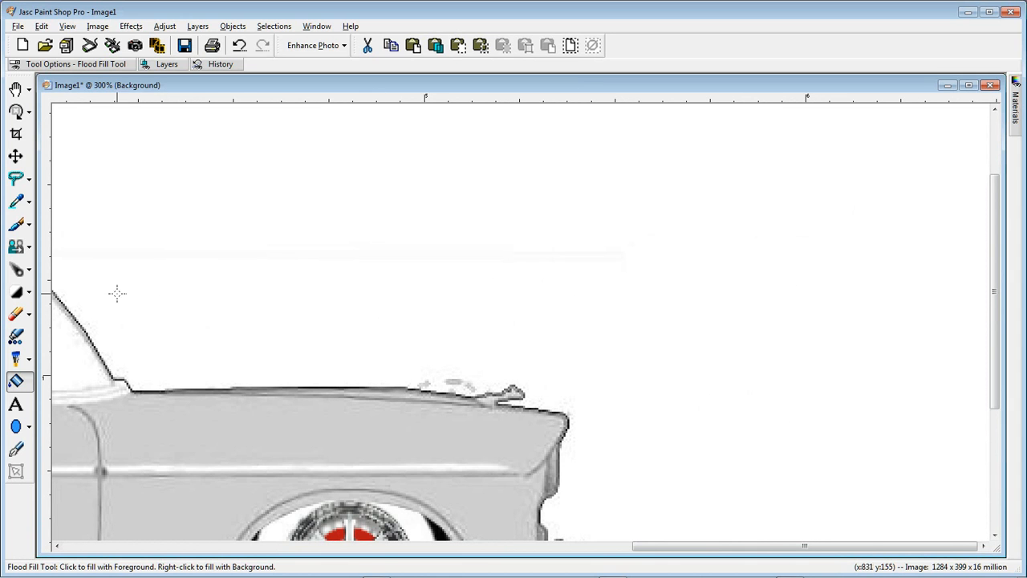
click(16, 178)
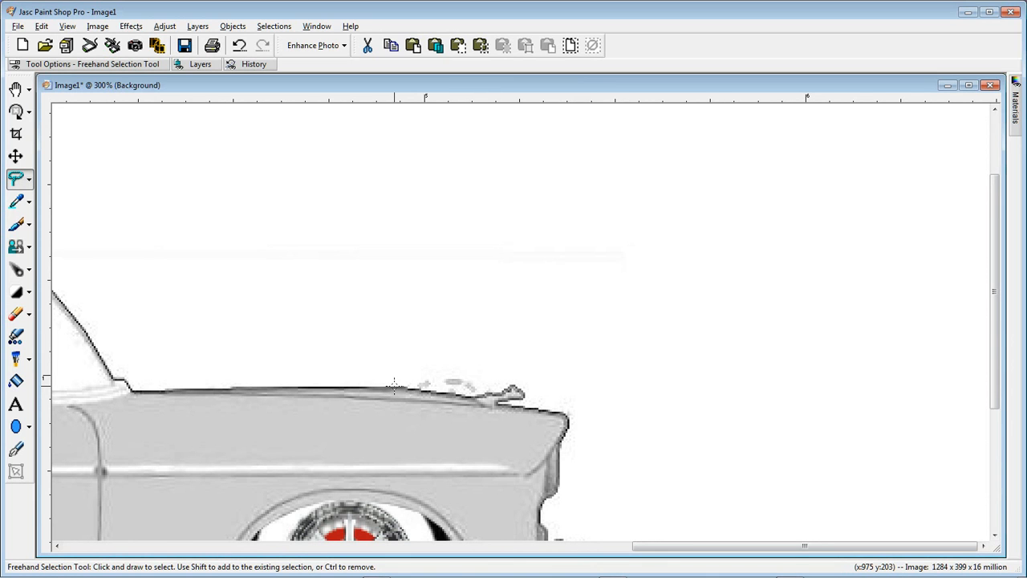
drag(395, 386, 482, 397)
click(482, 397)
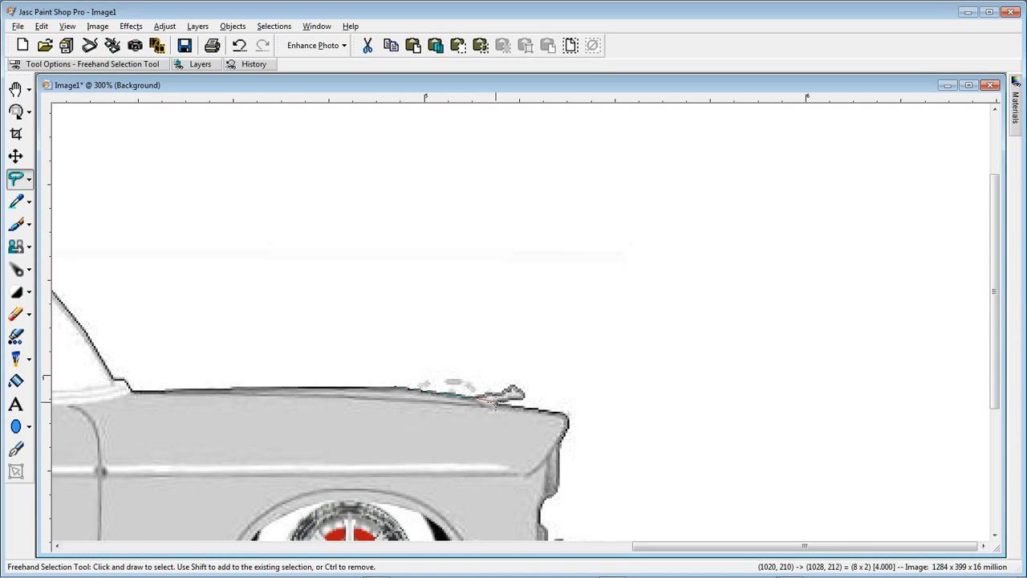
click(487, 404)
click(538, 403)
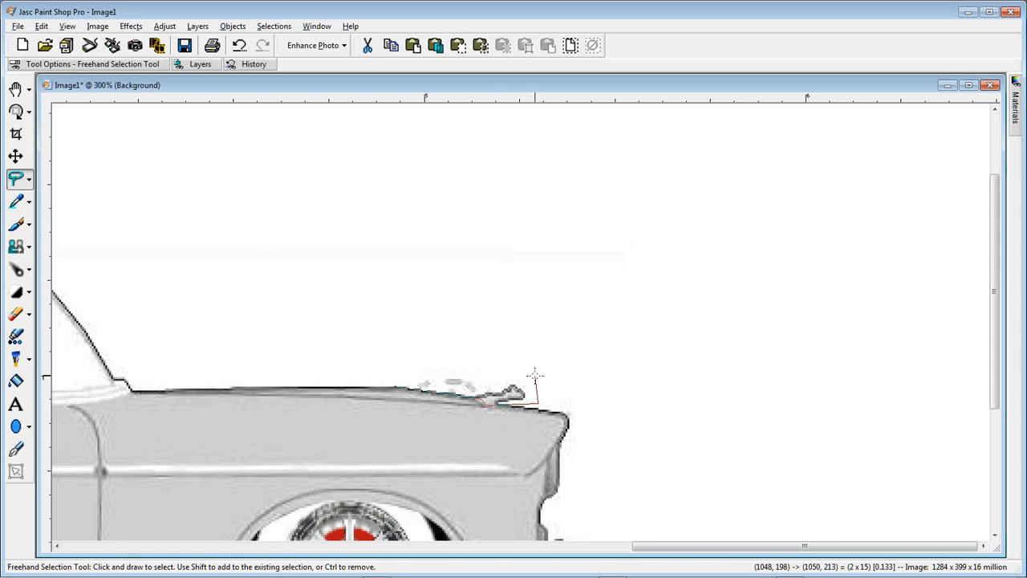
click(528, 354)
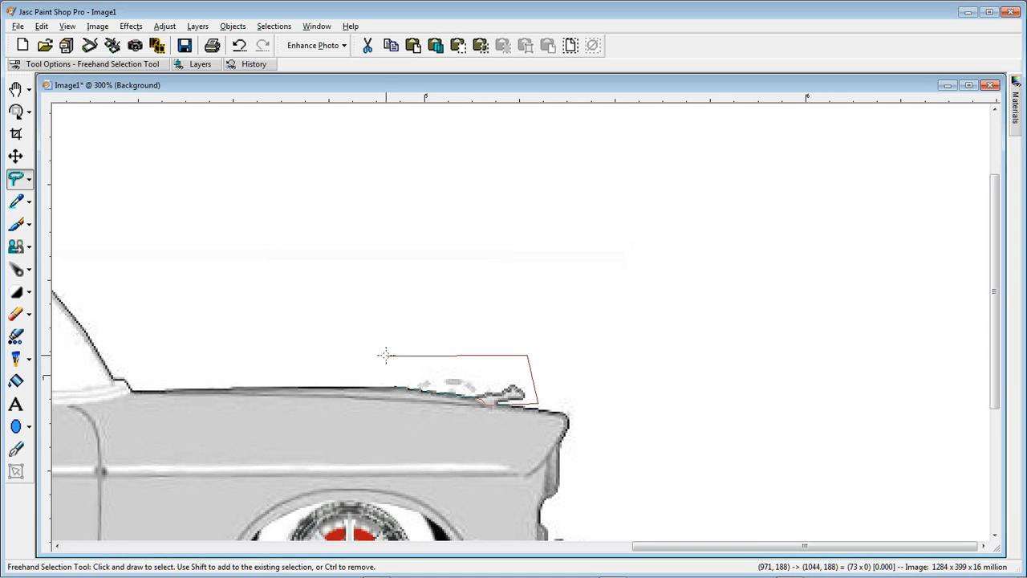
double_click(386, 355)
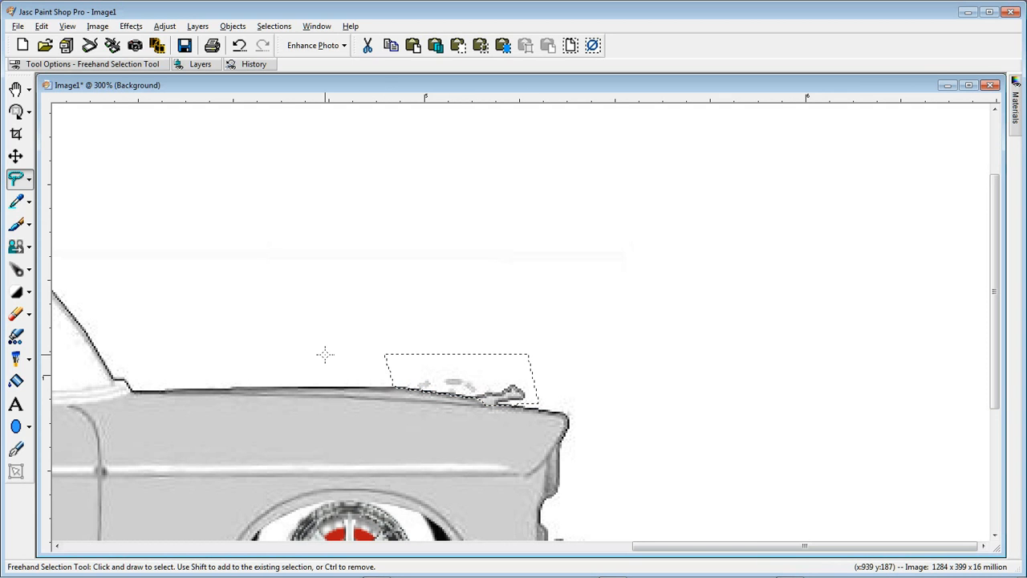
Flood fill the selected hood ornament area with white to match the background and clear the selection.
click(15, 382)
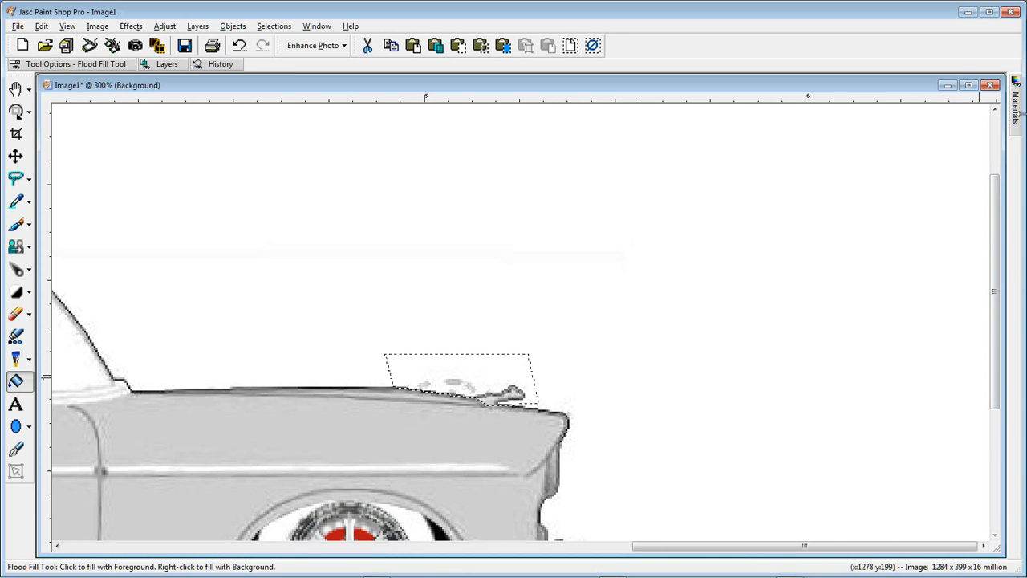
mouse_move(1018, 112)
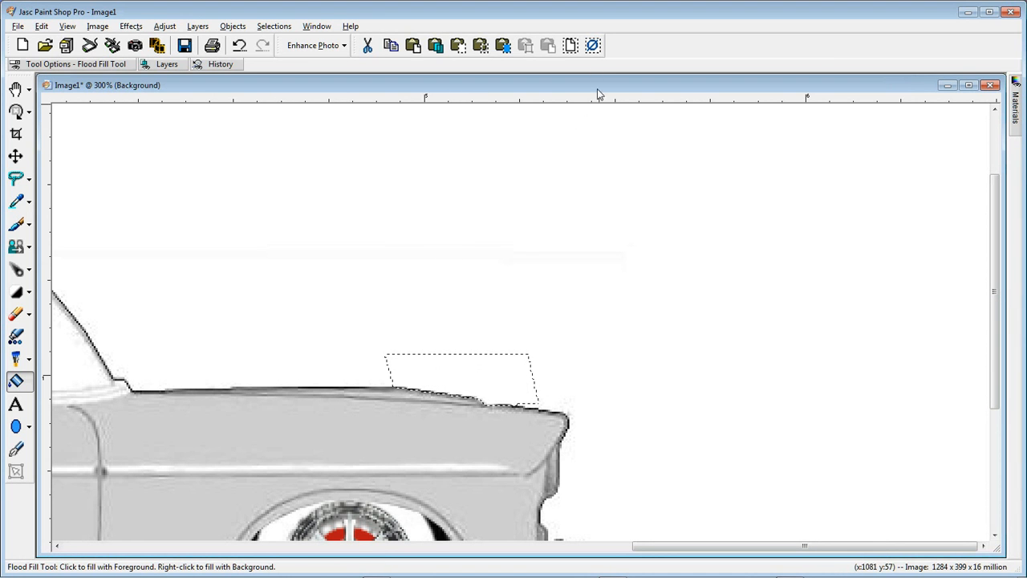
click(594, 47)
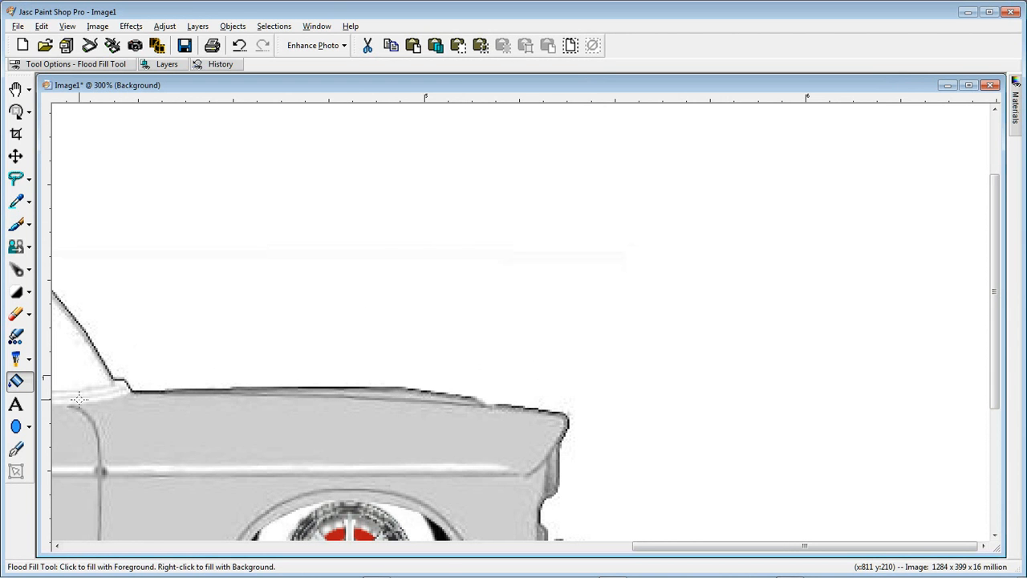
Draw a freehand selection around the Bel Air script and emblem, staying inside the dark gray rear quarter panel.
scroll(89, 409, down, 2)
scroll(90, 411, up, 1)
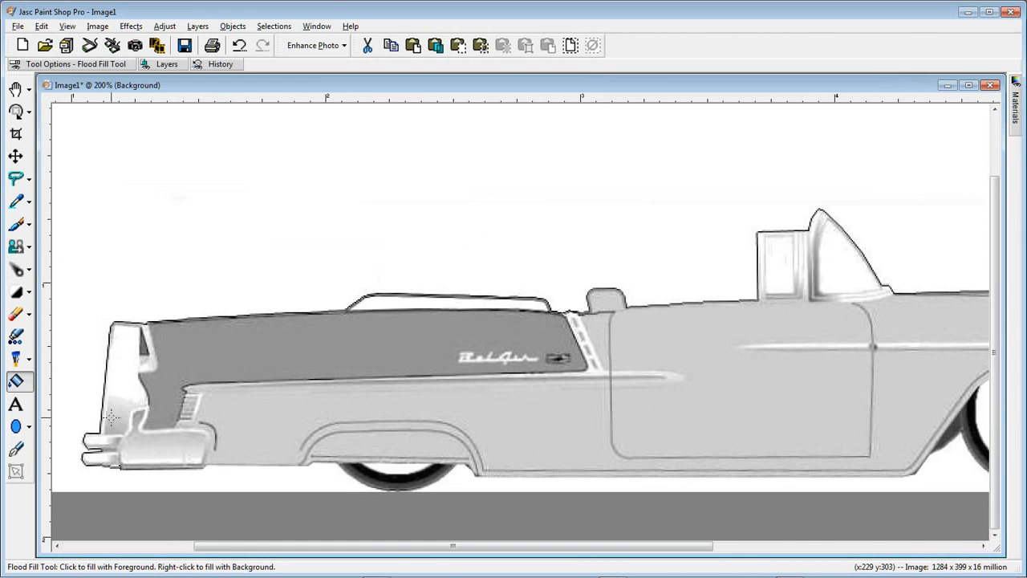
scroll(601, 428, down, 1)
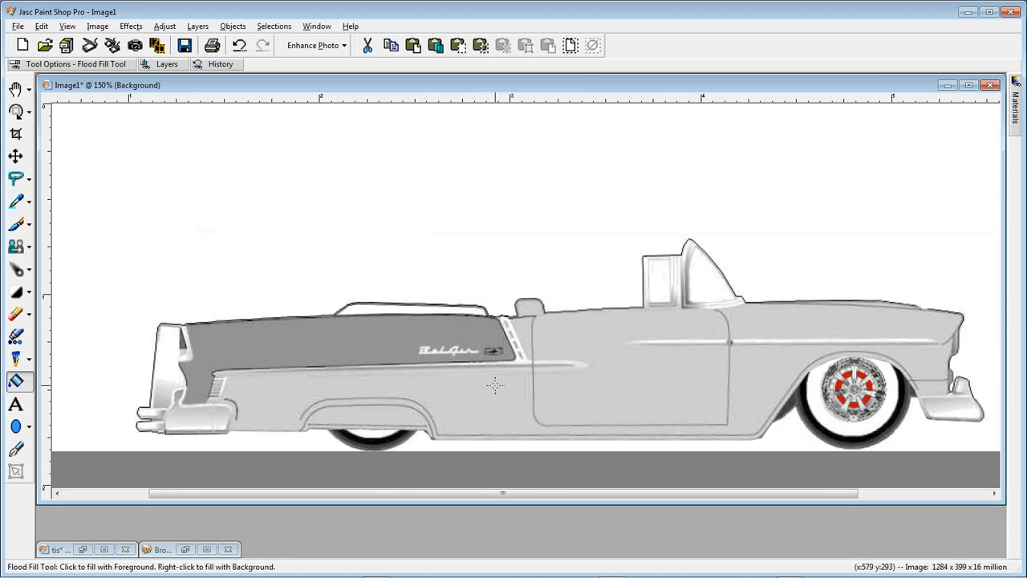
scroll(494, 385, up, 1)
scroll(496, 386, up, 1)
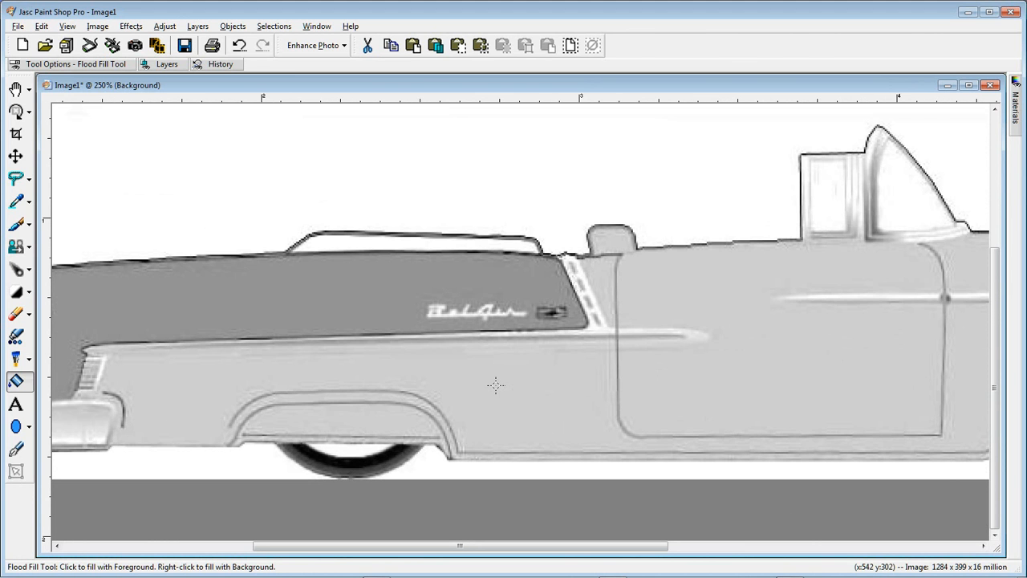
scroll(514, 350, up, 1)
scroll(514, 350, up, 1)
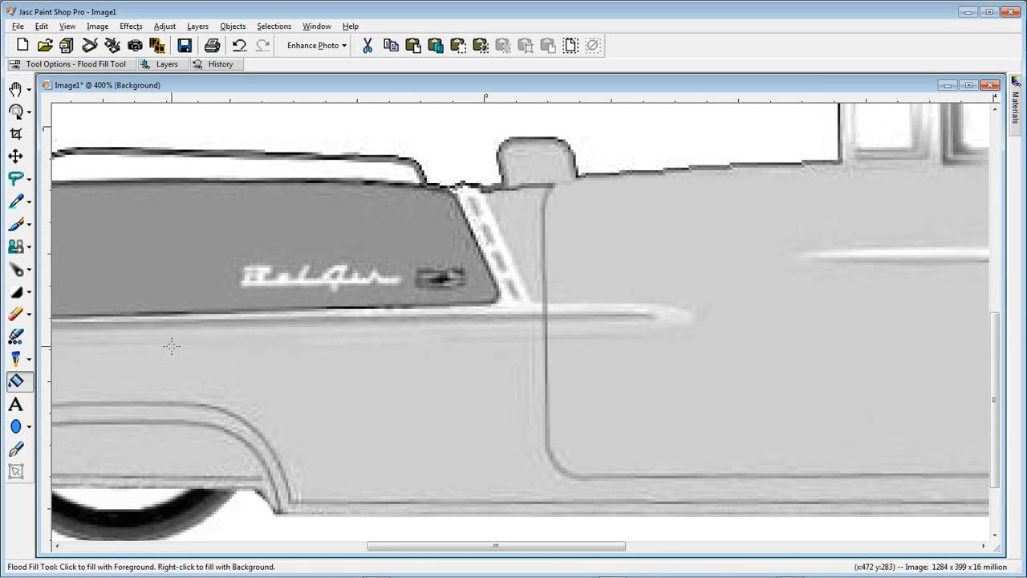
click(19, 179)
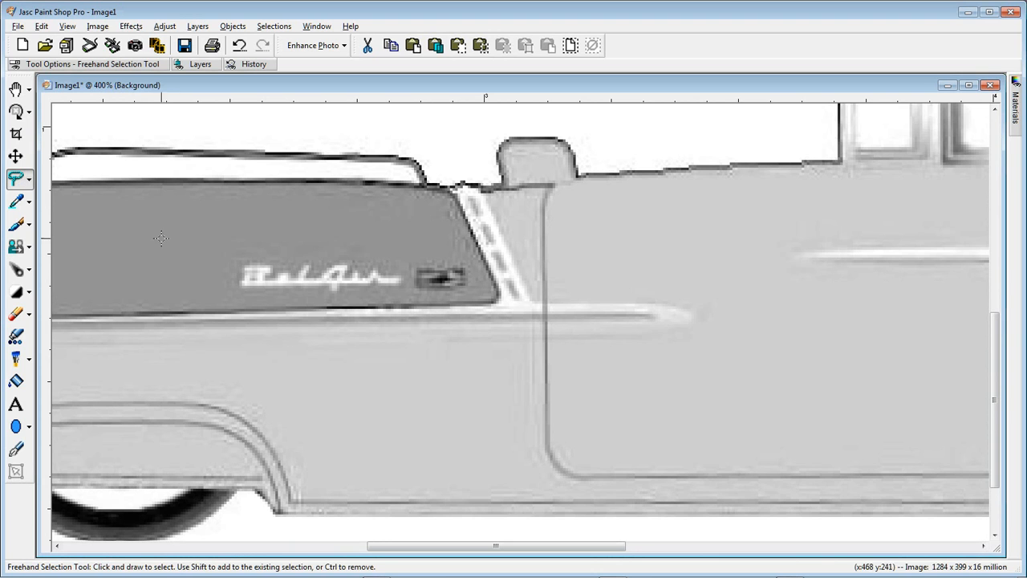
mouse_move(216, 238)
mouse_down()
mouse_move(232, 321)
mouse_move(226, 305)
mouse_move(482, 301)
mouse_move(483, 263)
mouse_move(454, 205)
mouse_move(406, 181)
mouse_move(404, 191)
mouse_move(319, 199)
mouse_move(184, 190)
mouse_move(178, 215)
mouse_up()
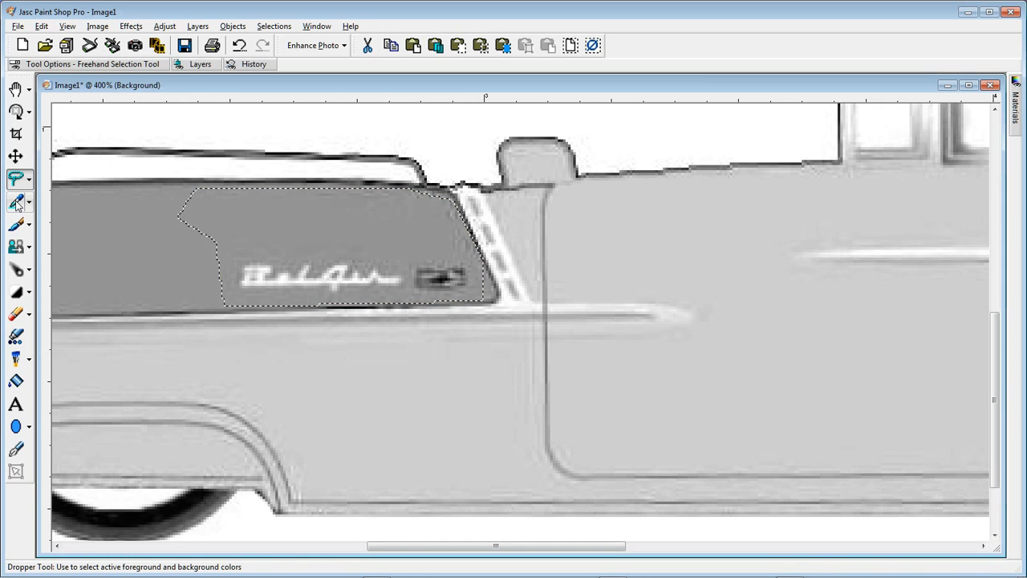
Sample the panel's dark gray (RGB 148, 148, 148), flood fill the selected script and emblem area, and clear the selection.
click(11, 205)
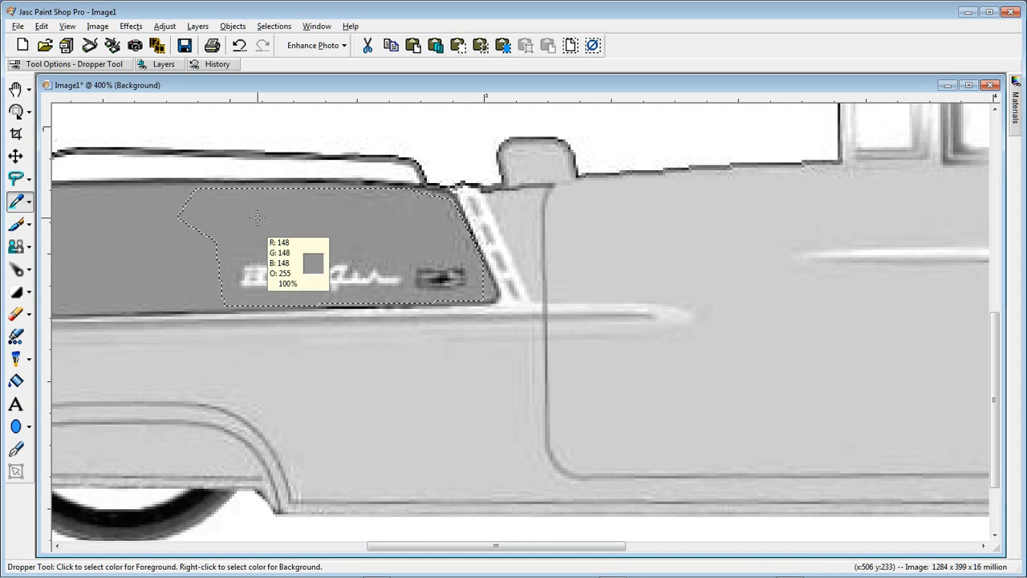
click(13, 383)
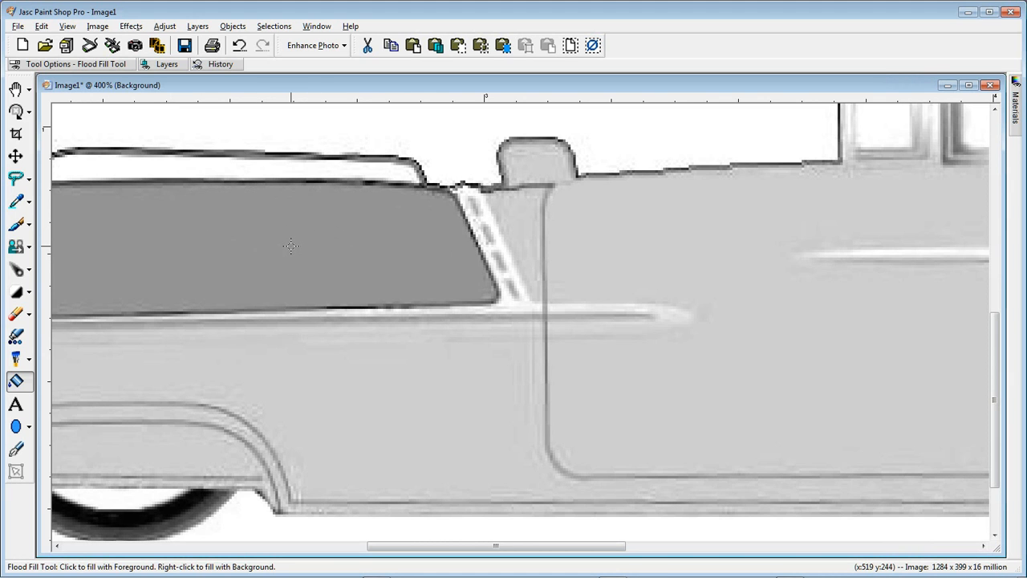
click(594, 45)
scroll(462, 313, down, 3)
scroll(554, 379, down, 2)
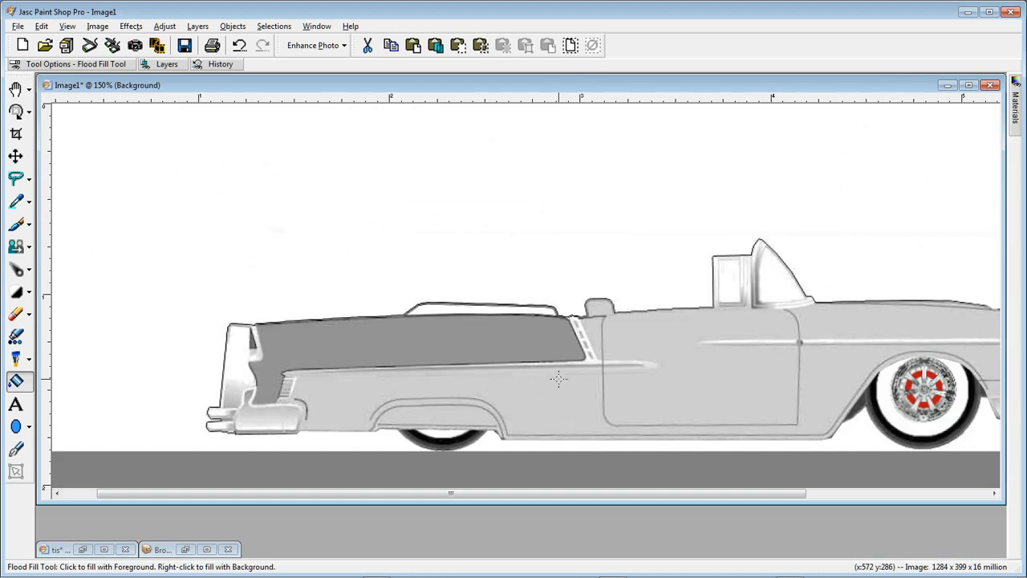
Draw a freehand selection around the taillight at the upper rear end of the dark gray quarter panel.
key(ctrl+w)
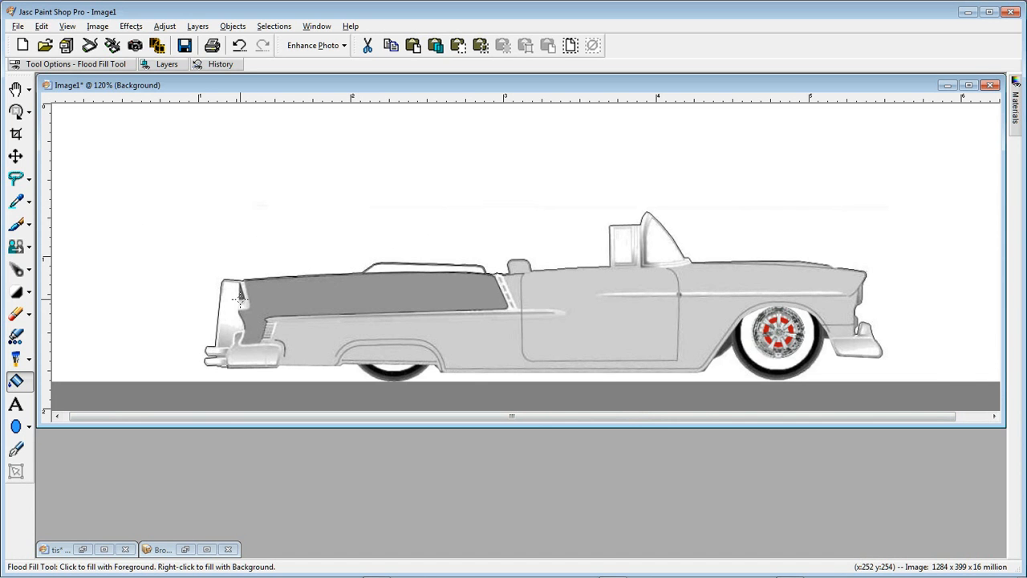
scroll(240, 299, up, 3)
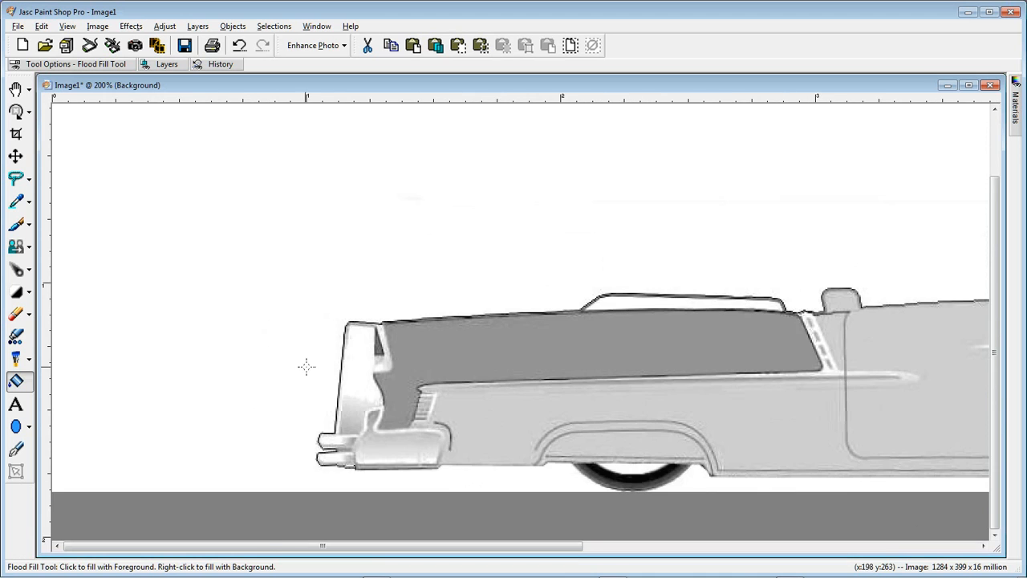
scroll(376, 343, up, 1)
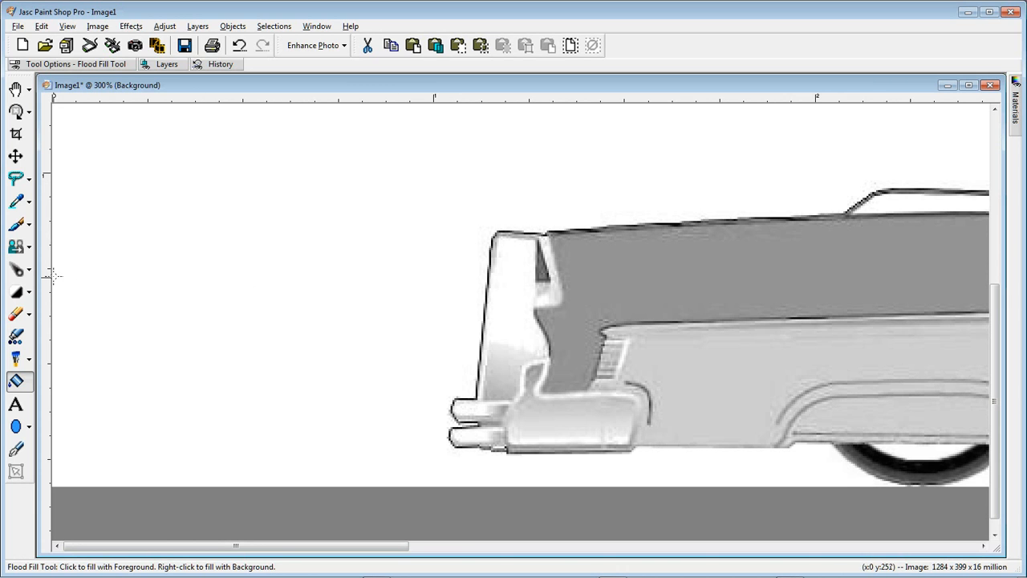
click(15, 180)
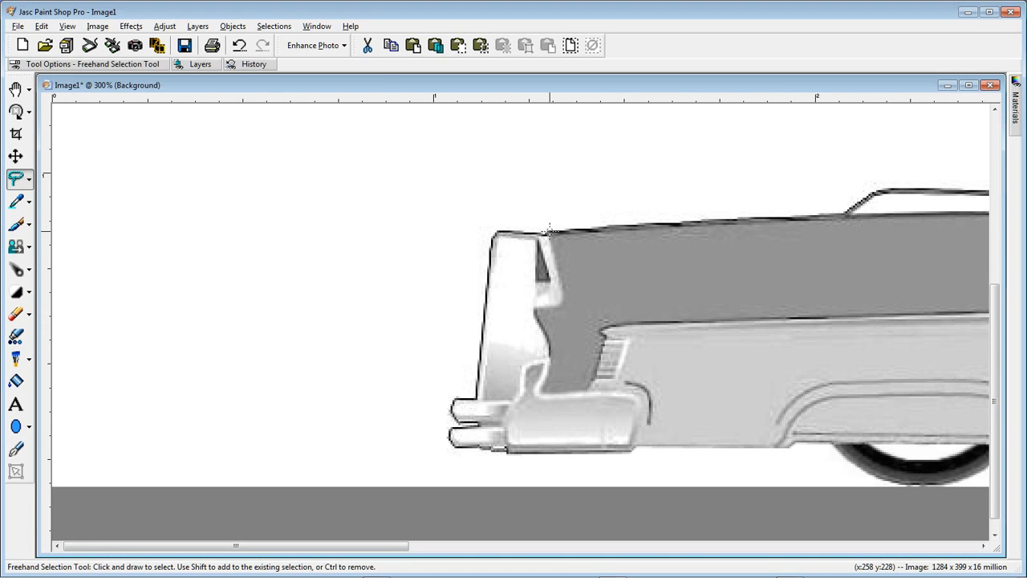
mouse_move(547, 230)
mouse_down()
mouse_move(579, 292)
mouse_move(564, 309)
mouse_move(533, 310)
mouse_move(533, 236)
mouse_up()
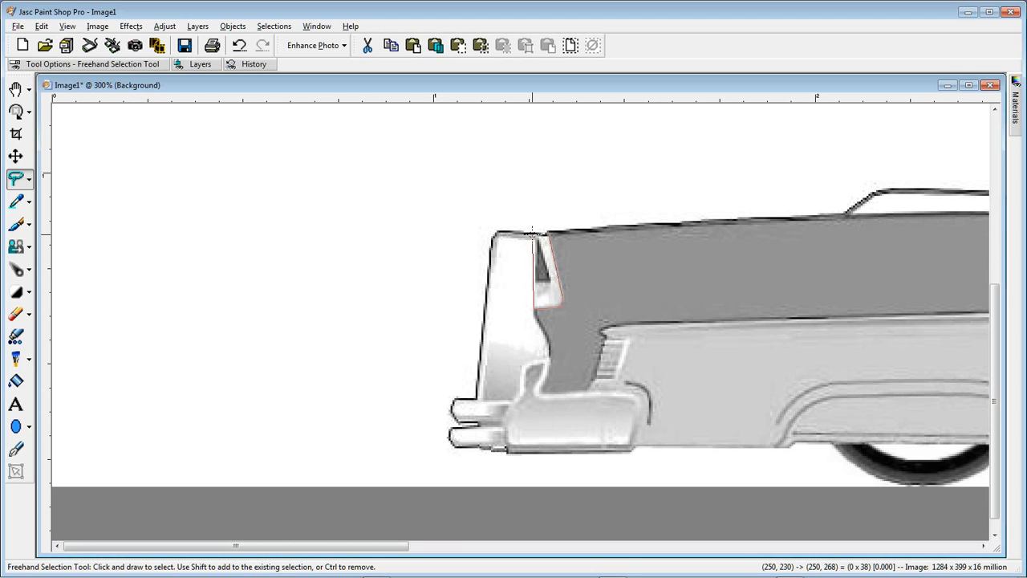
drag(532, 233, 533, 234)
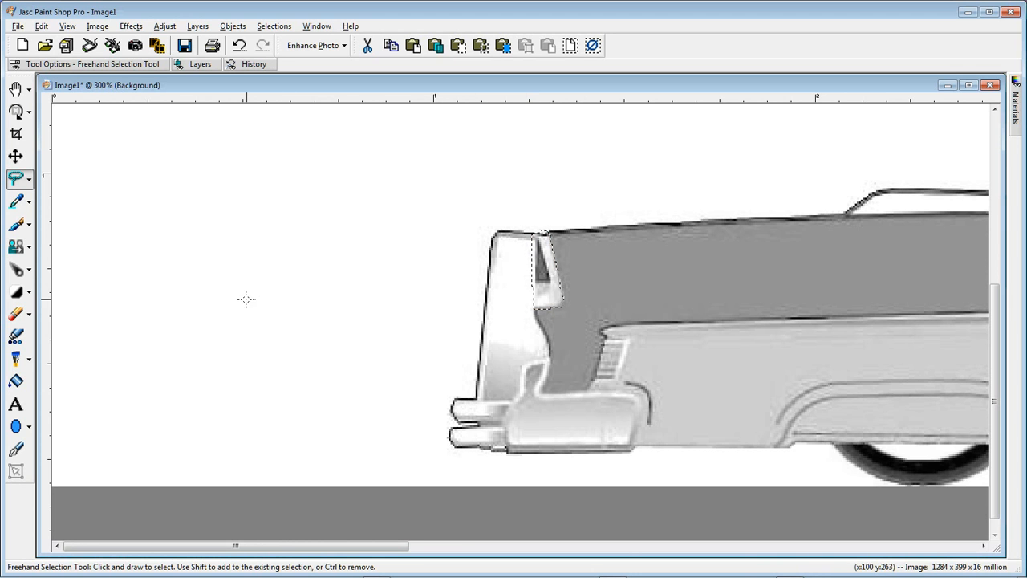
Choose red as the foreground color and flood fill the selected taillight with it.
click(15, 381)
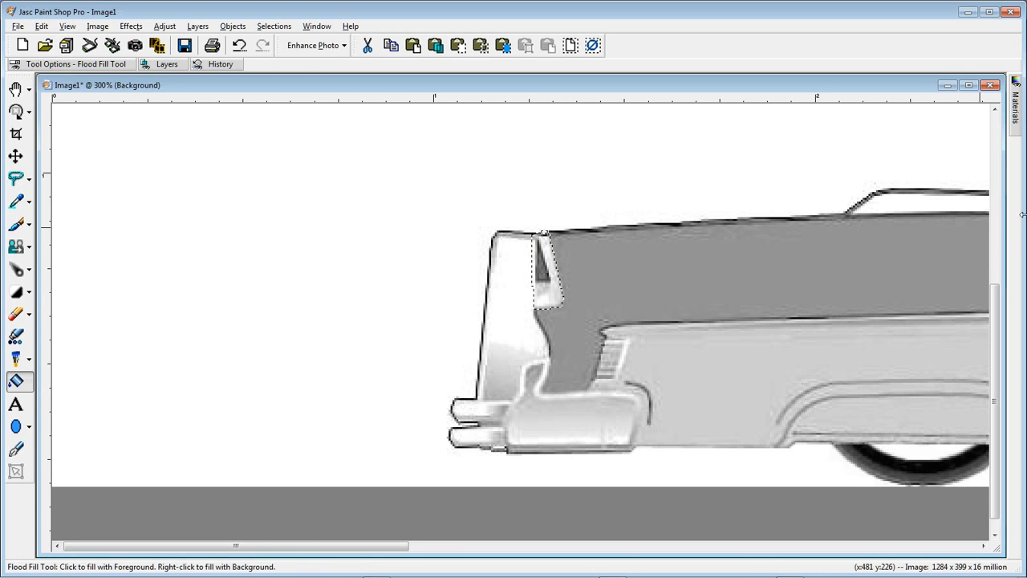
mouse_move(1020, 106)
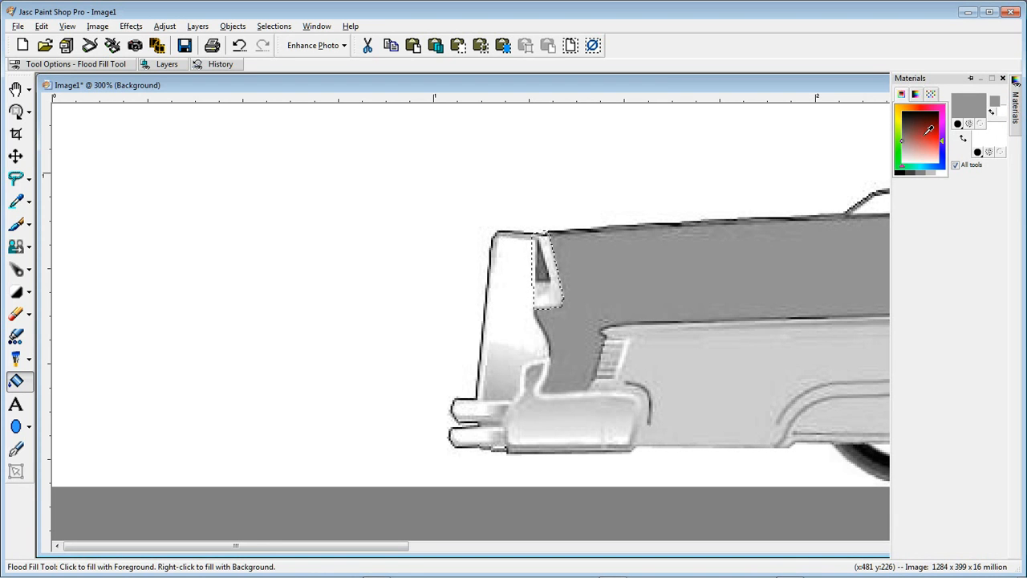
click(927, 132)
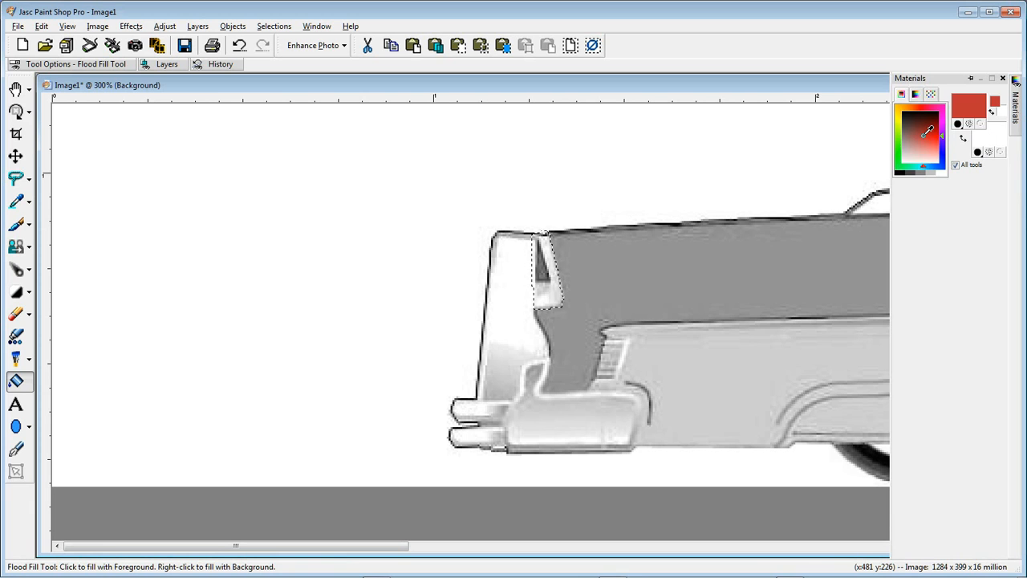
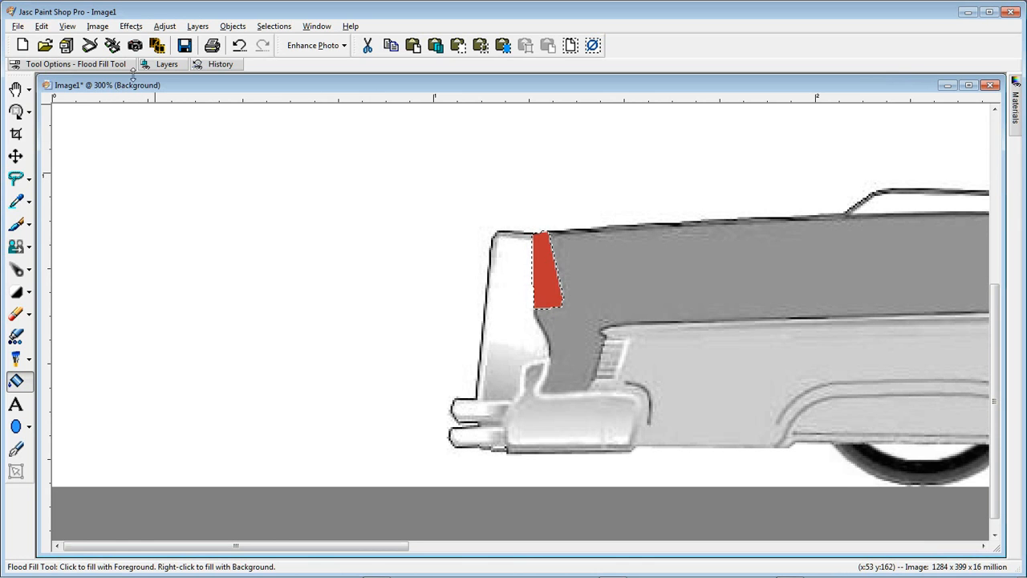
Apply the Eye Candy 3.1 Glass effect to the selected red taillight, using the last used settings.
click(129, 28)
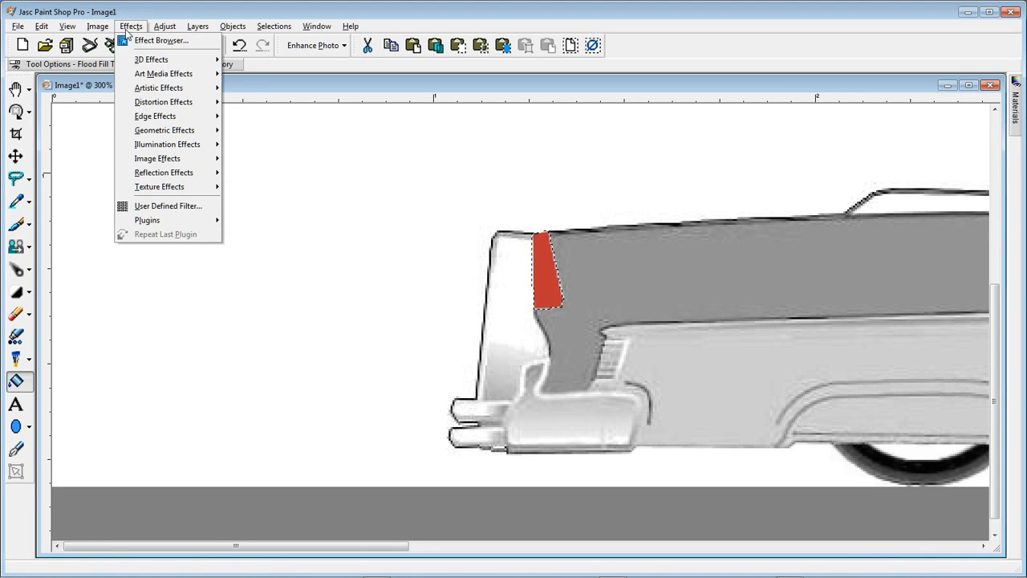
mouse_move(154, 228)
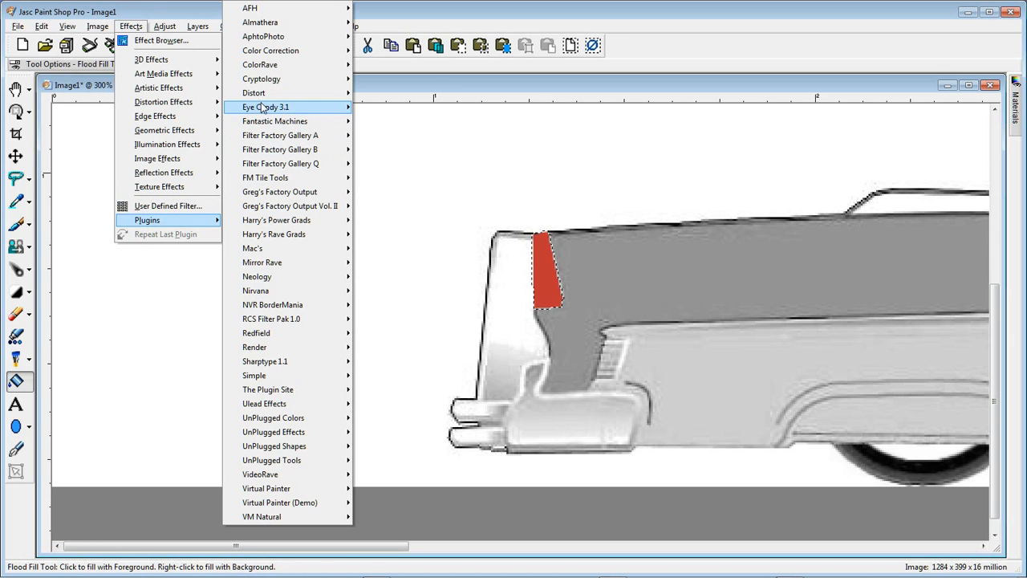
mouse_move(268, 109)
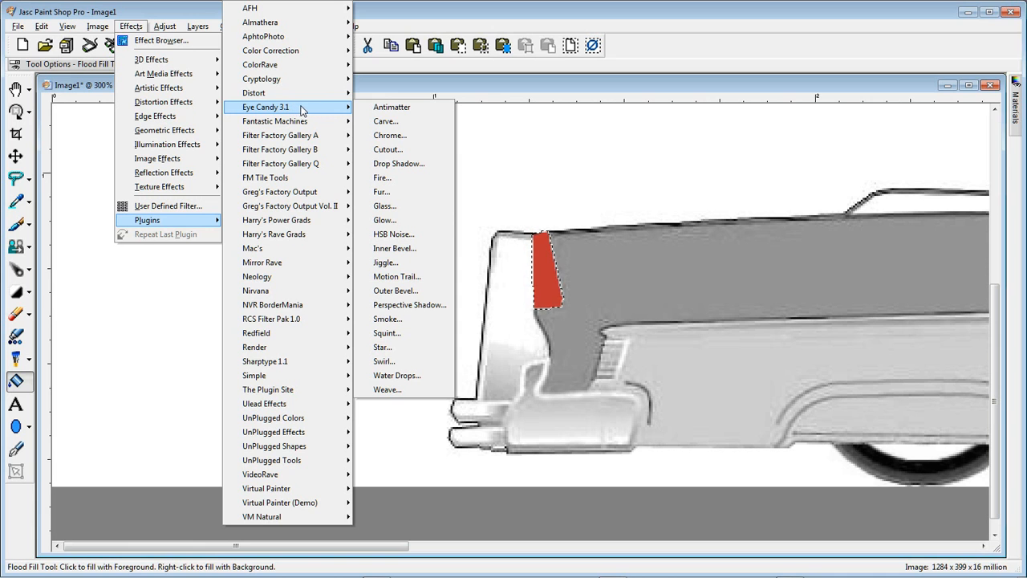
click(403, 211)
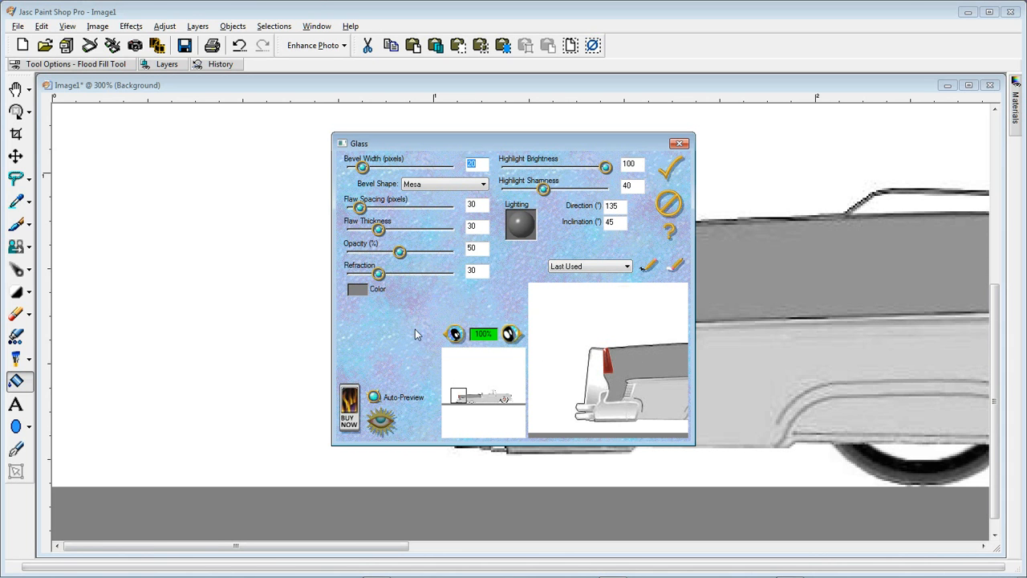
drag(519, 138, 286, 151)
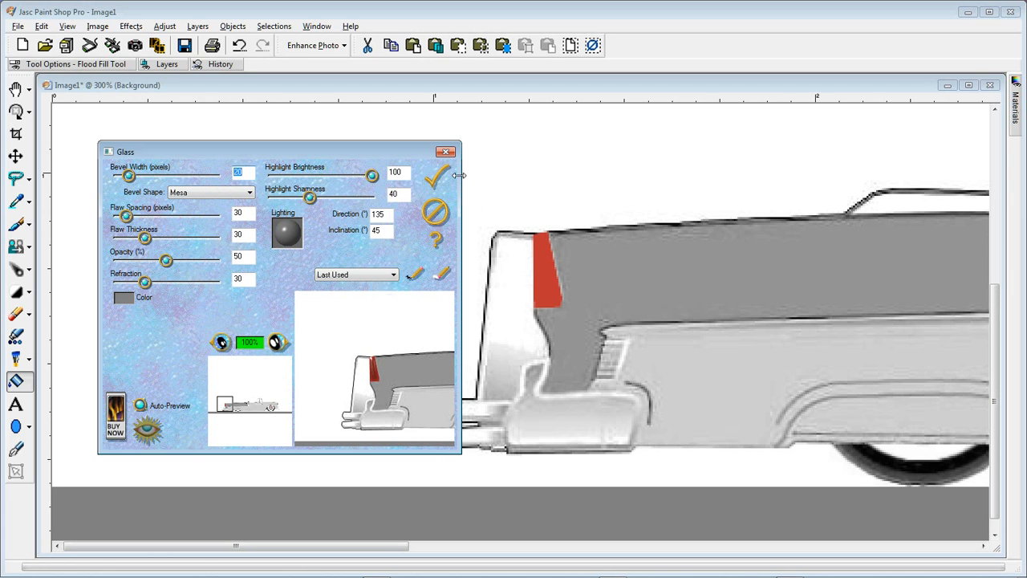
click(431, 180)
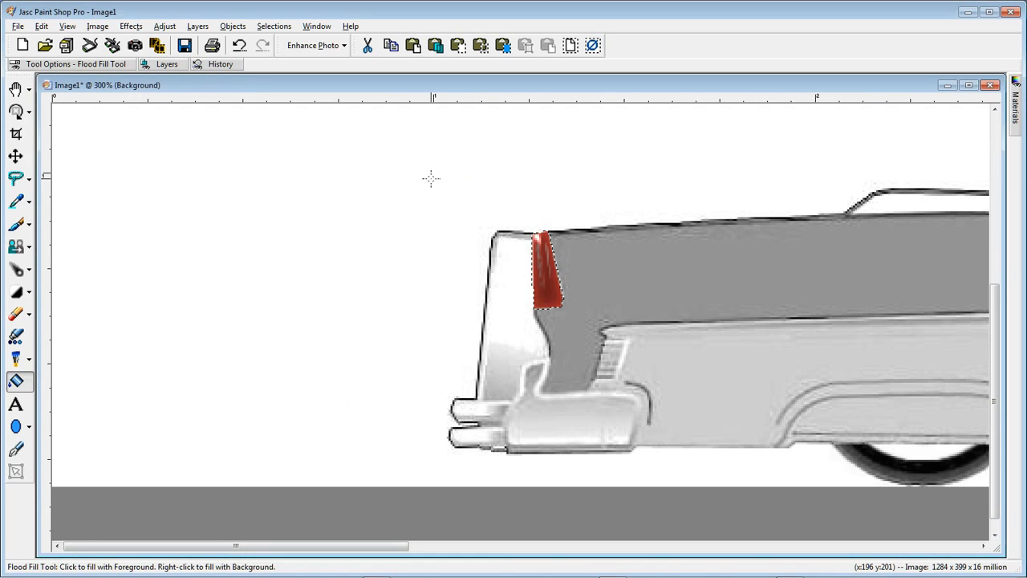
click(594, 47)
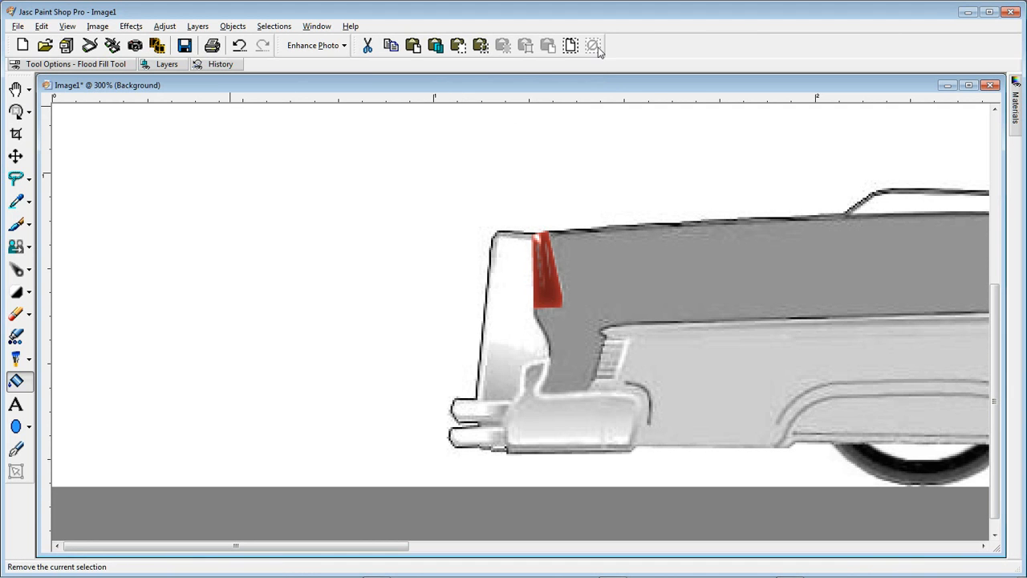
click(42, 28)
click(64, 39)
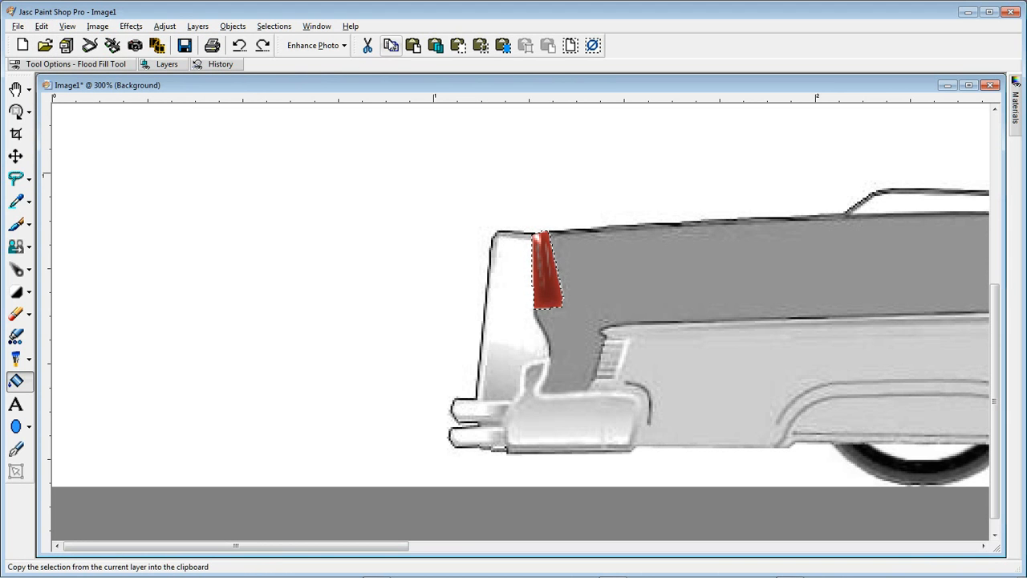
Copy the selected glass taillight and paste it as a new selection in the white area behind the car.
click(389, 44)
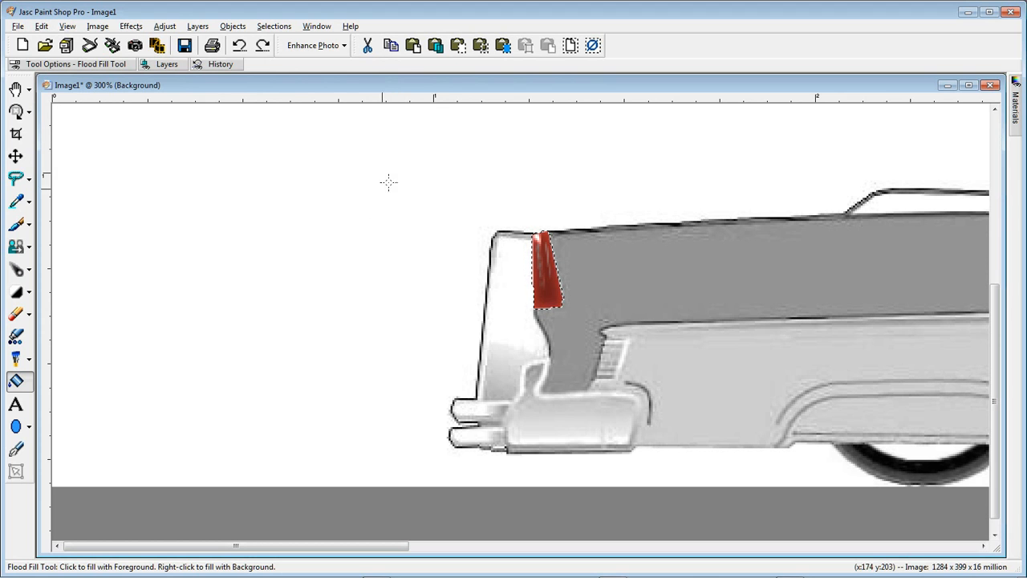
click(459, 46)
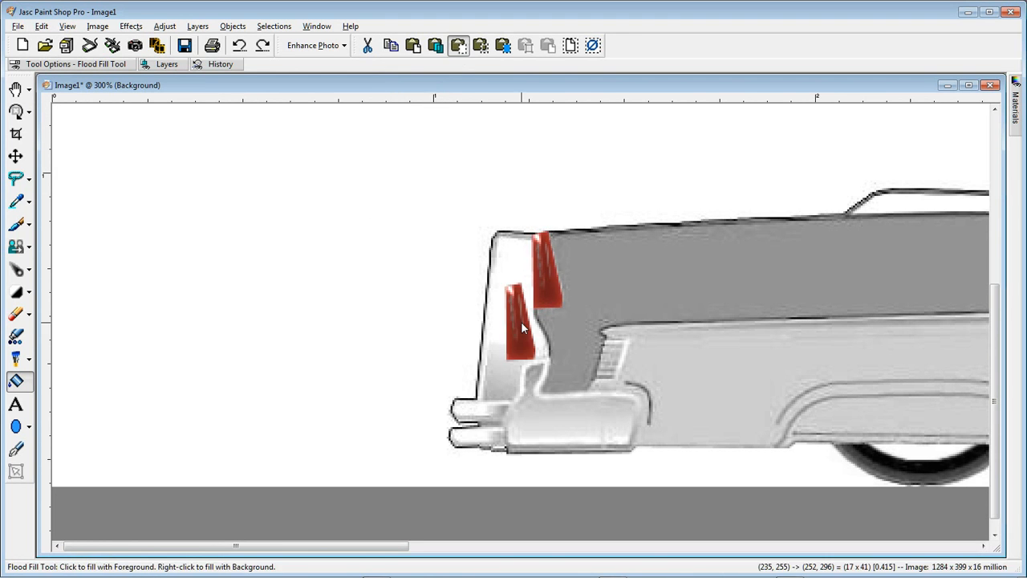
click(379, 260)
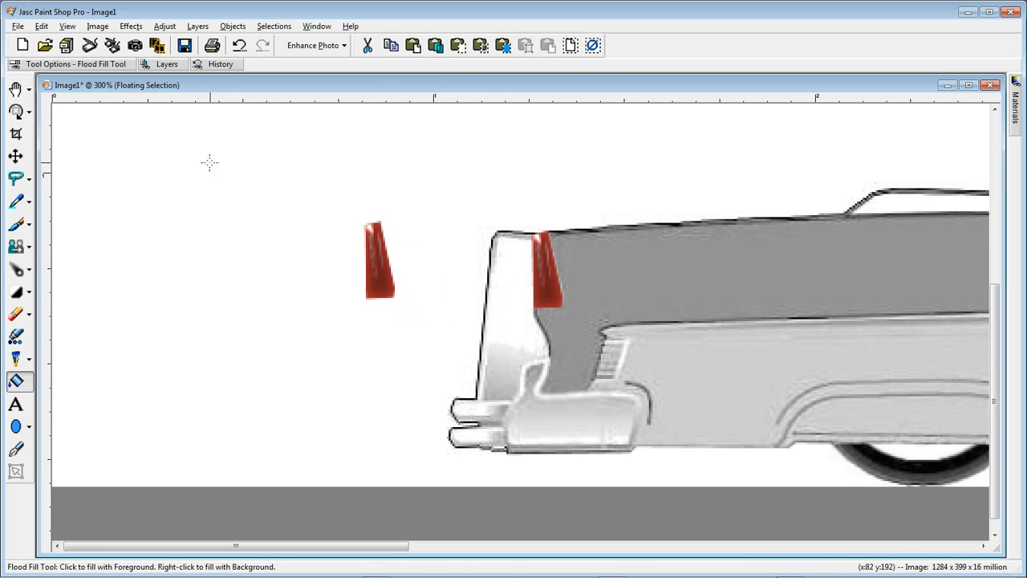
Flip the pasted taillight copy vertically and mirror it horizontally.
click(128, 30)
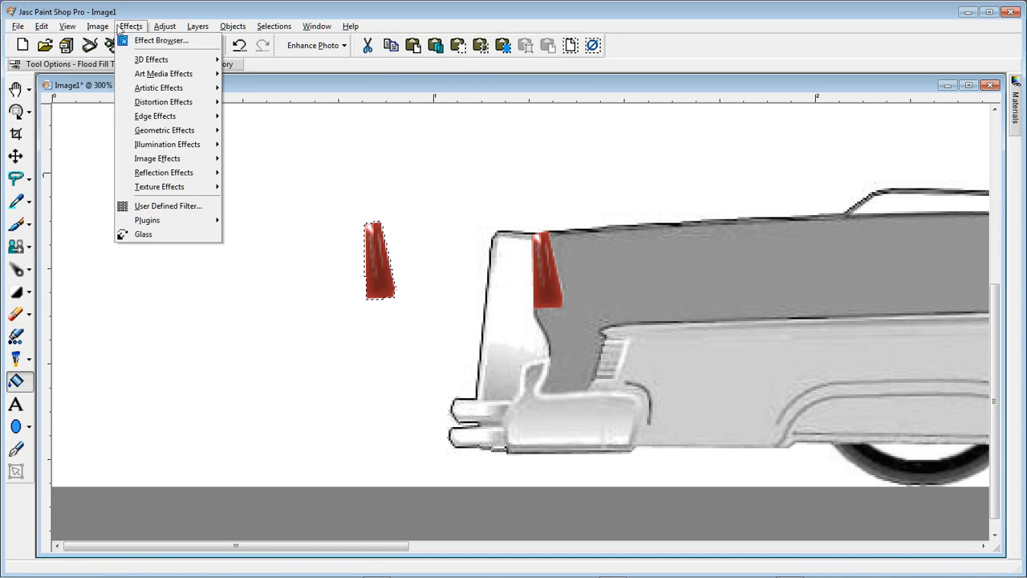
mouse_move(98, 27)
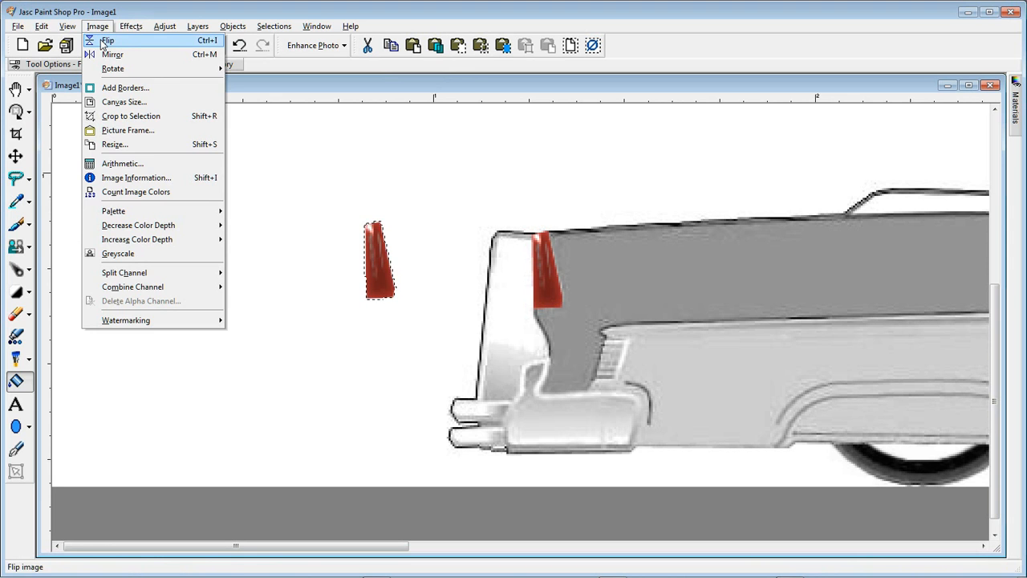
click(104, 41)
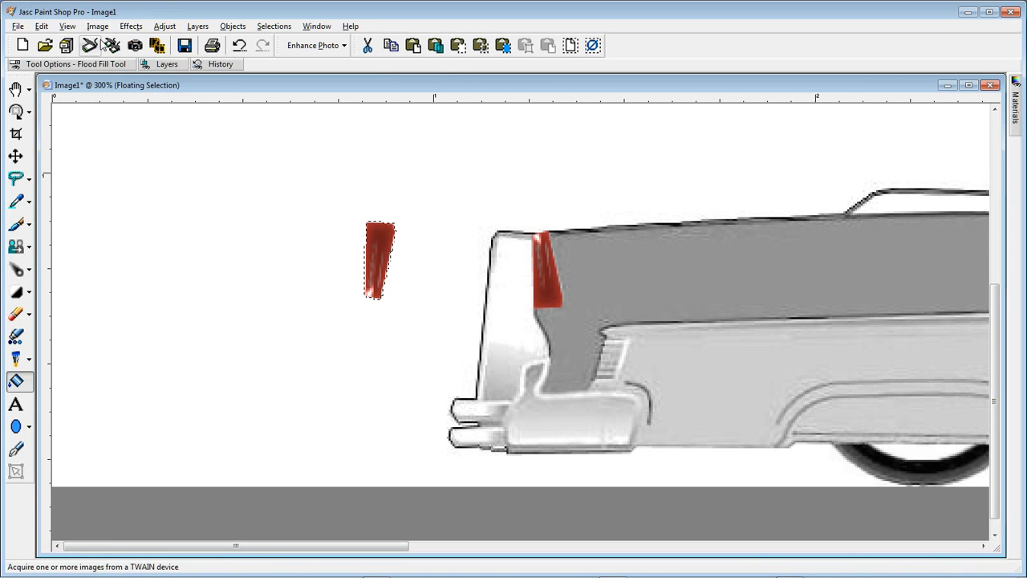
click(97, 26)
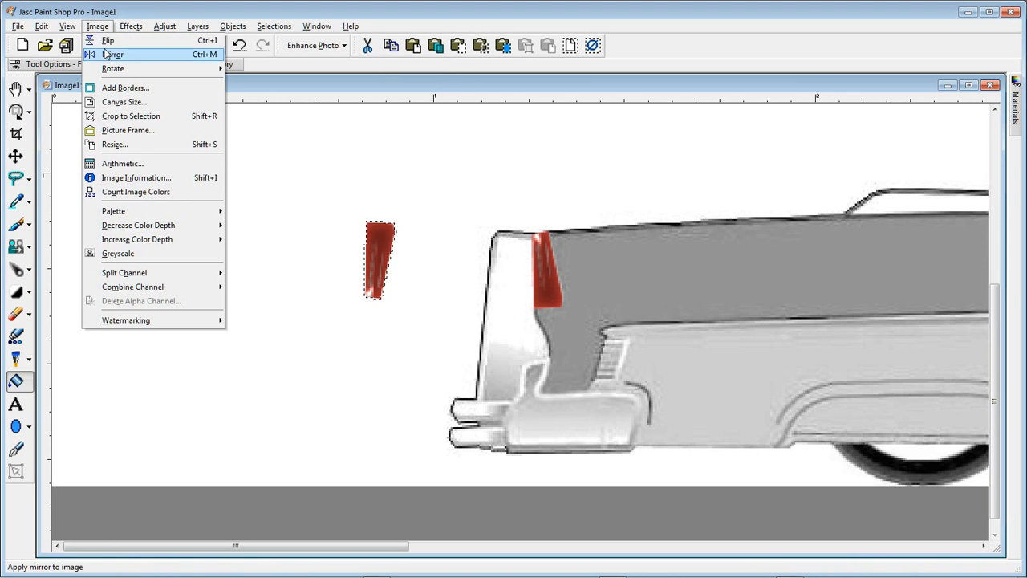
click(108, 55)
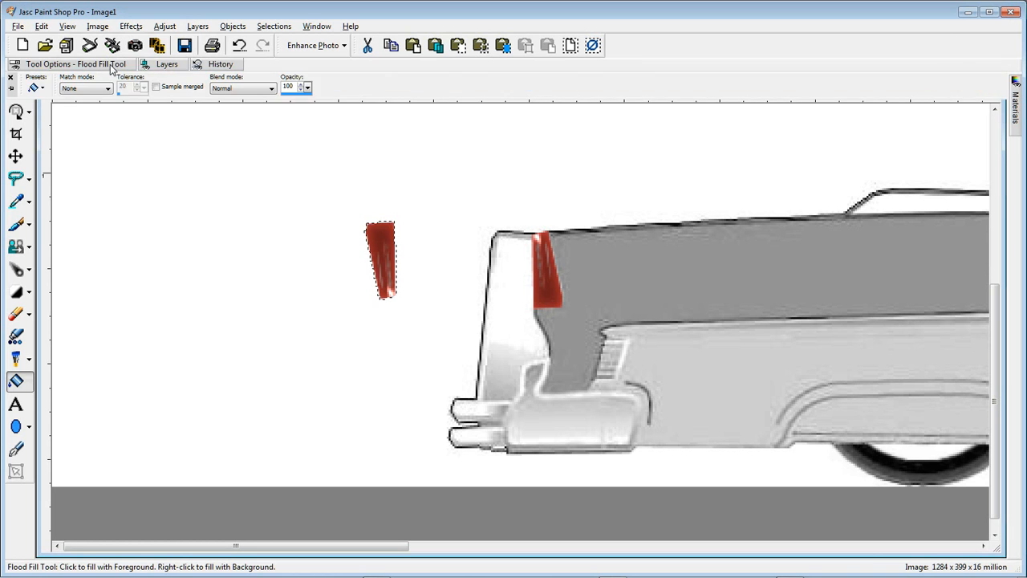
Move the flipped copy directly beneath the original taillight and clear the selection.
click(15, 157)
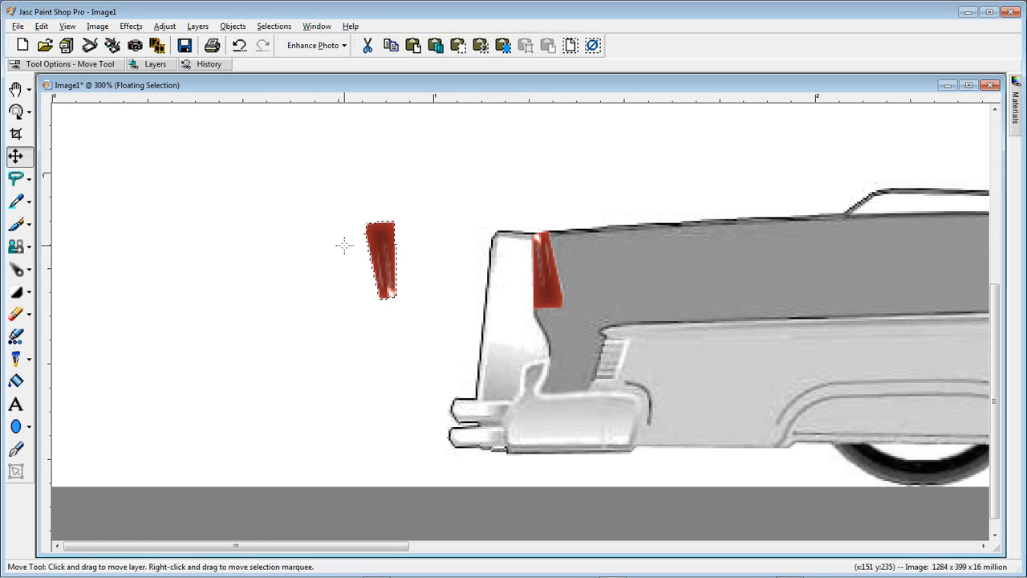
drag(394, 260, 551, 325)
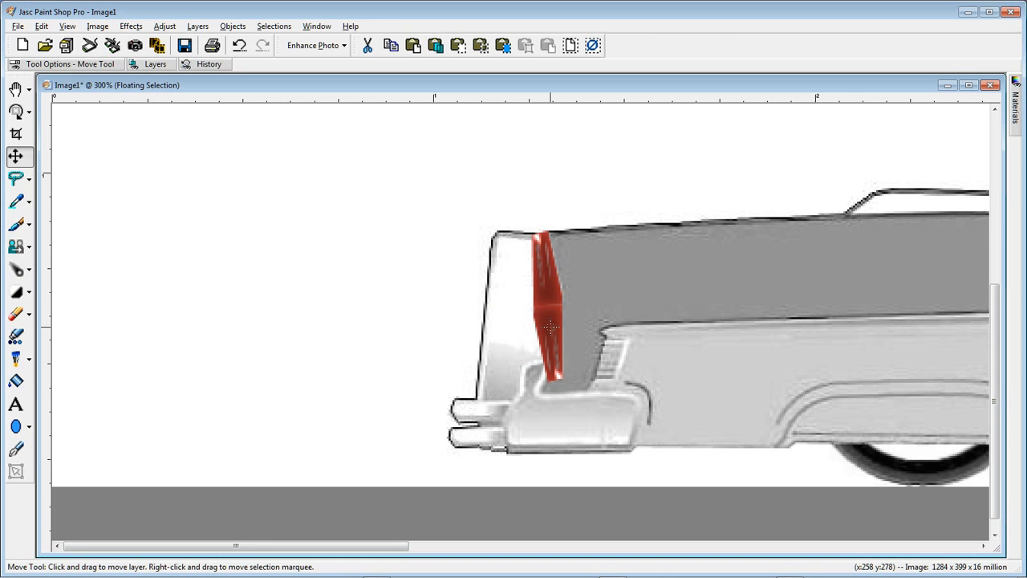
click(596, 47)
scroll(310, 262, down, 2)
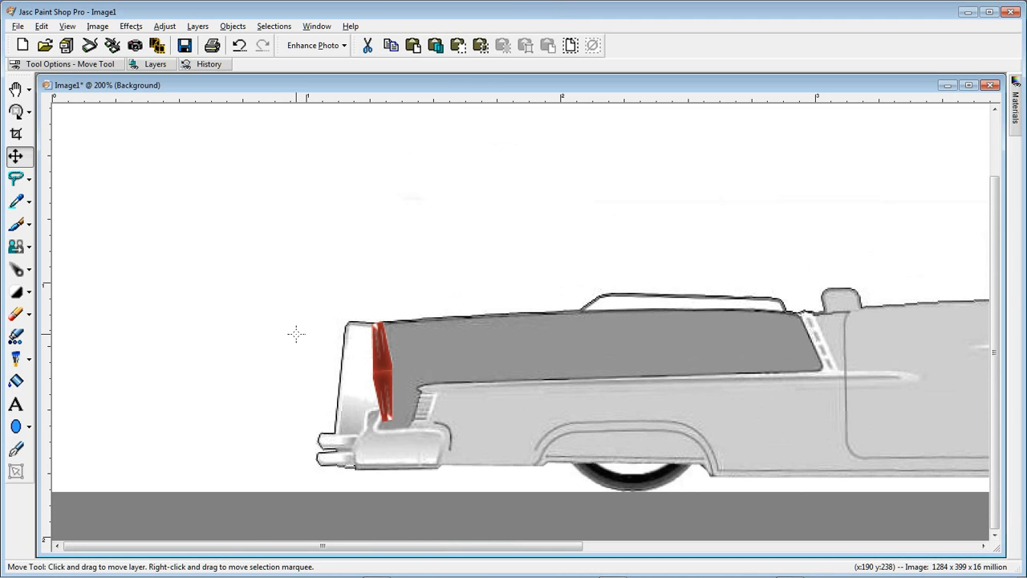
Undo the deselection, move, mirror, flip and paste of the taillight copy.
click(41, 26)
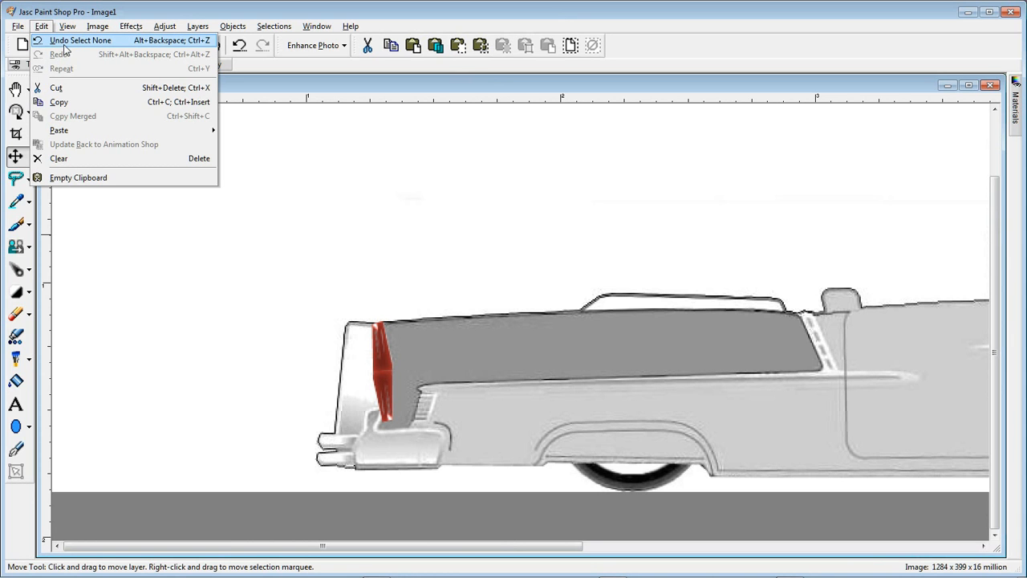
click(64, 41)
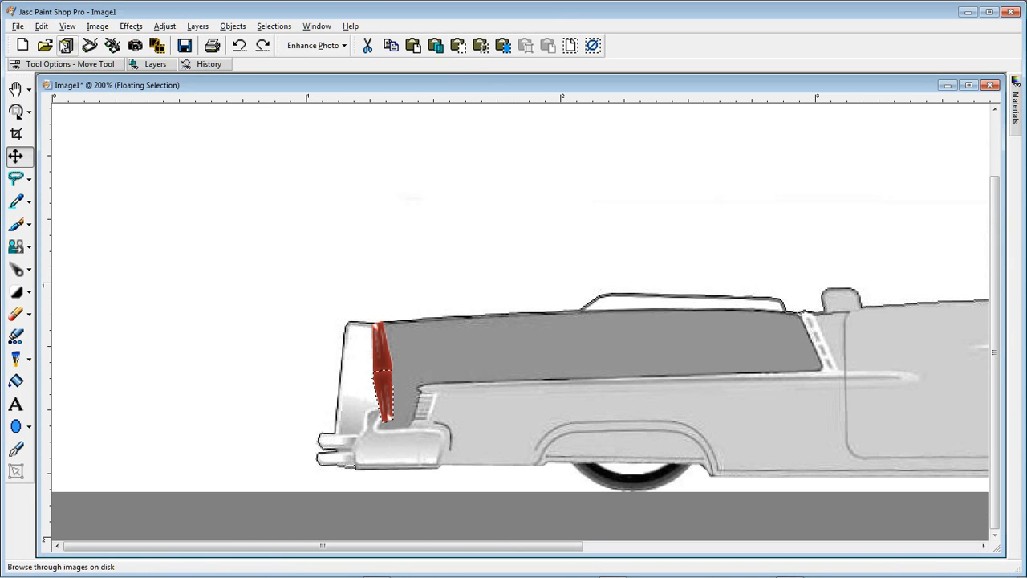
click(46, 28)
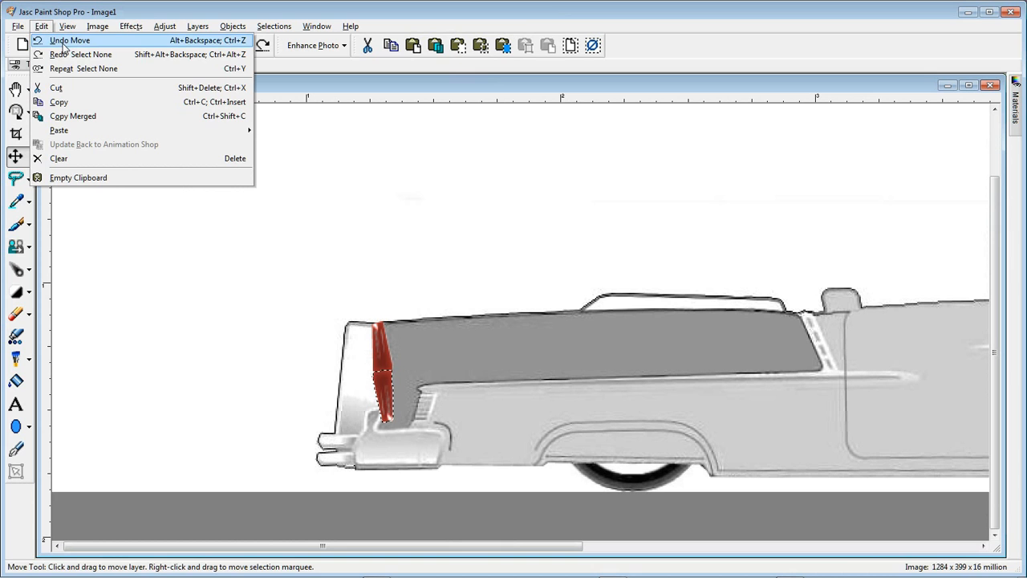
click(66, 41)
click(41, 26)
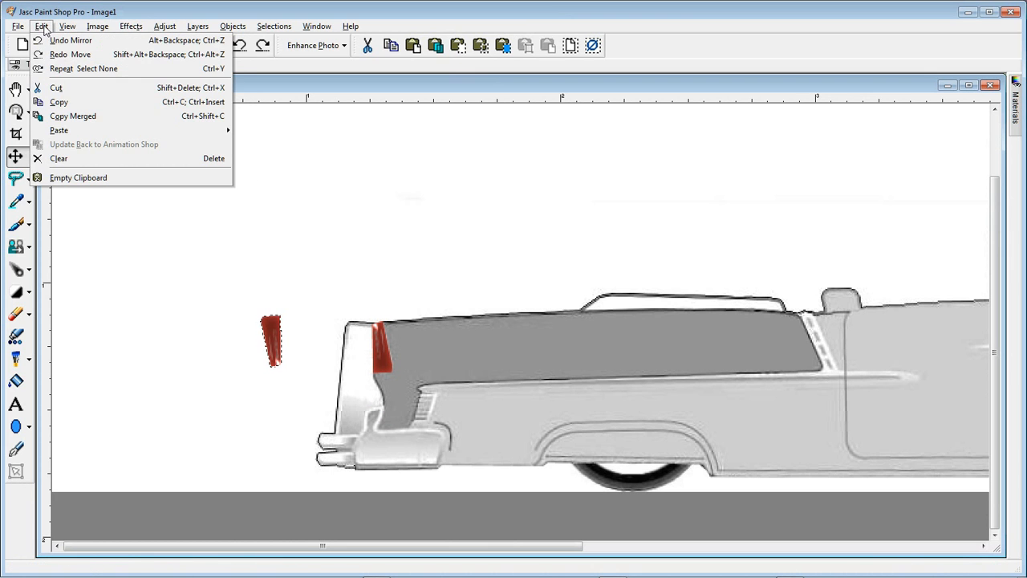
click(54, 41)
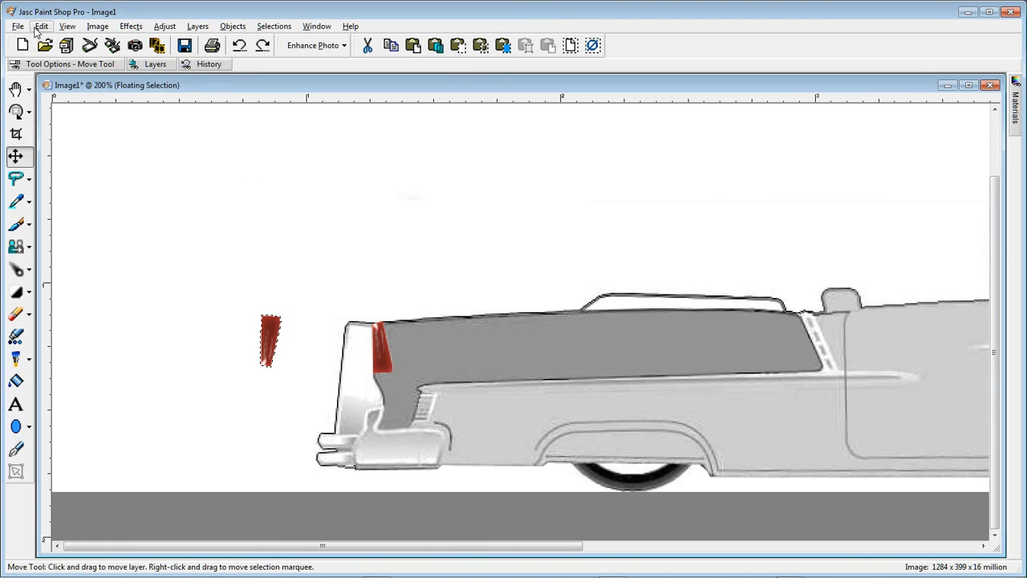
click(41, 26)
click(54, 42)
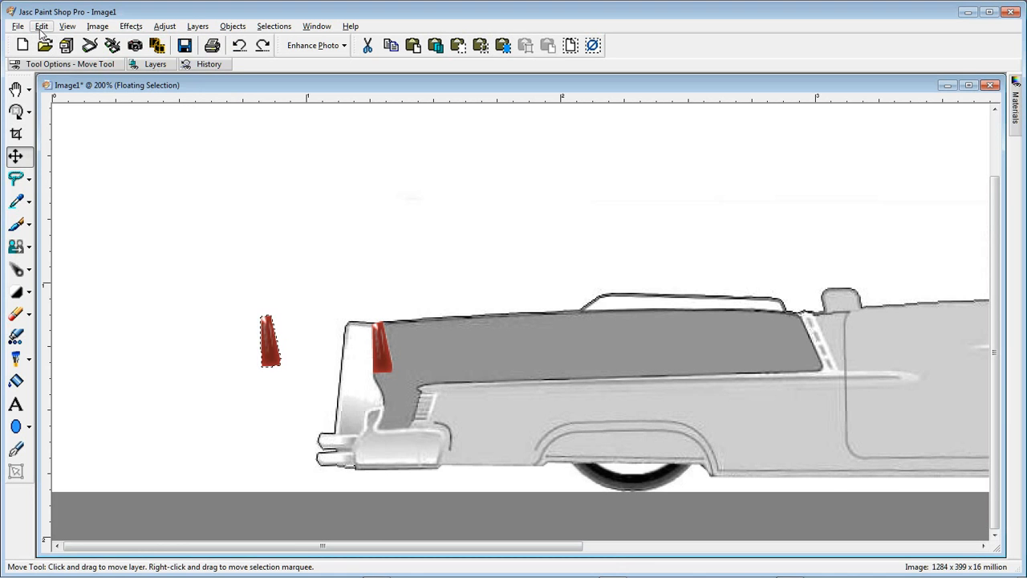
click(41, 27)
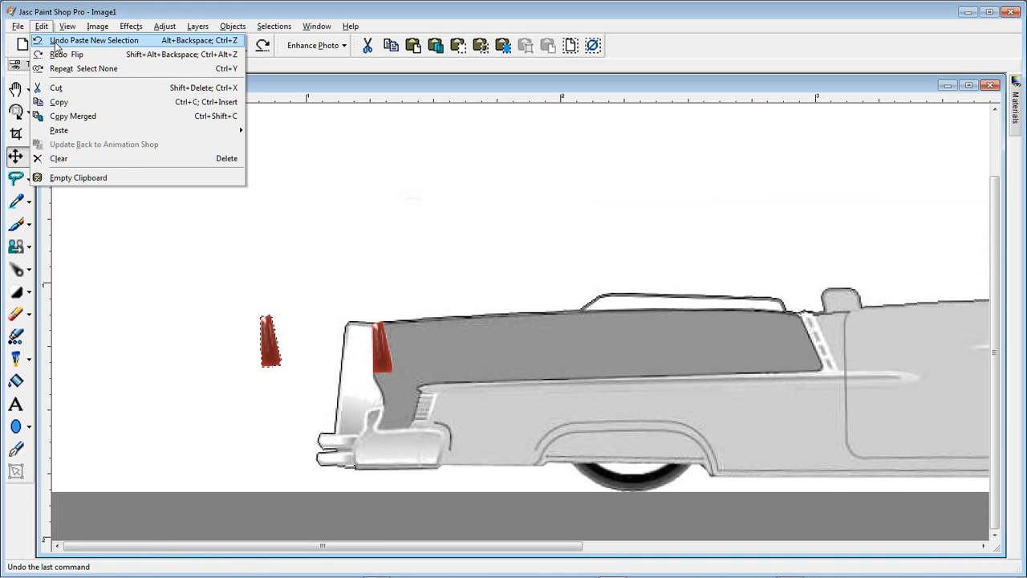
click(55, 42)
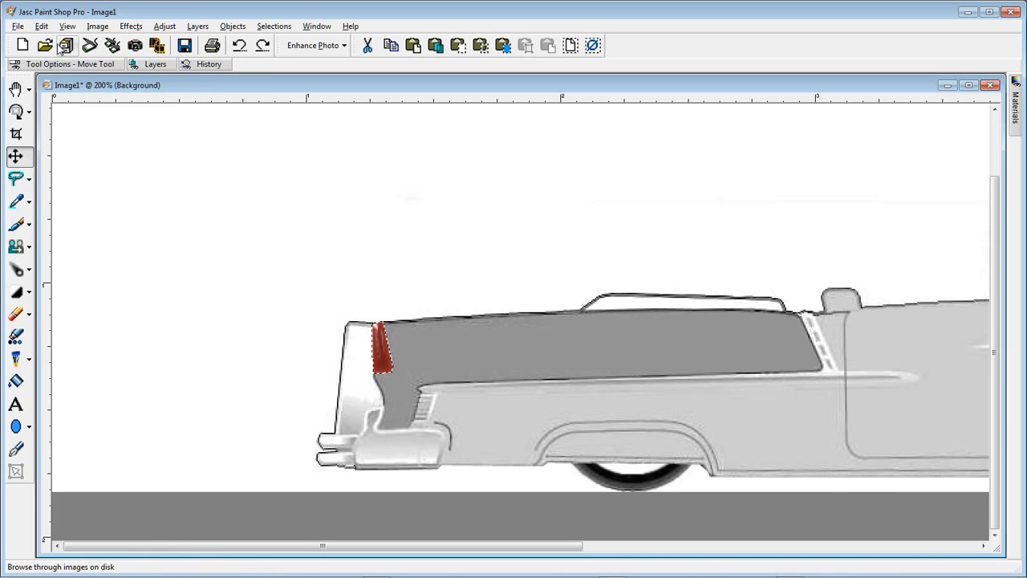
Clear the taillight selection and draw a freehand, downward-tapering selection directly beneath the red taillight.
click(594, 47)
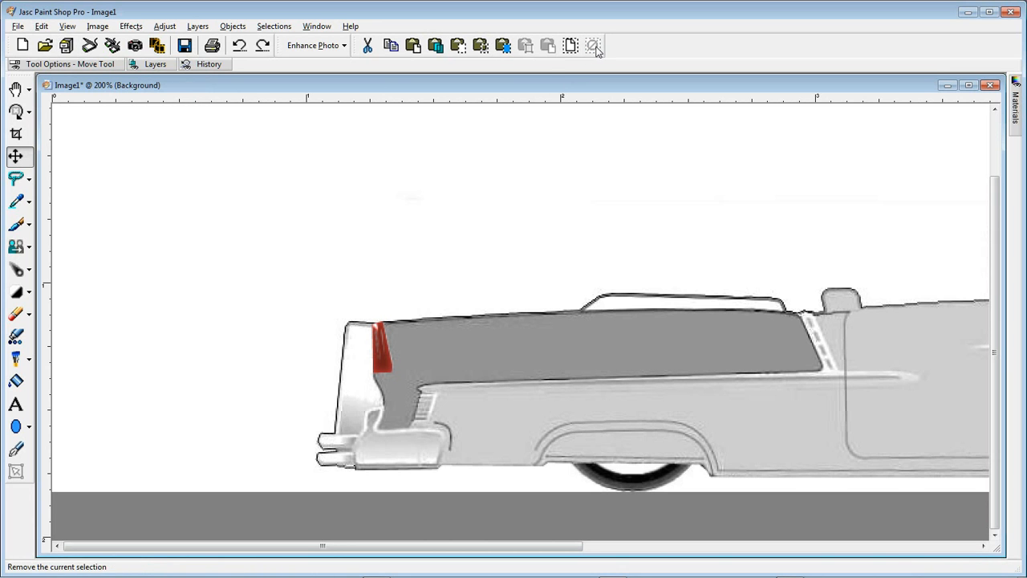
click(15, 180)
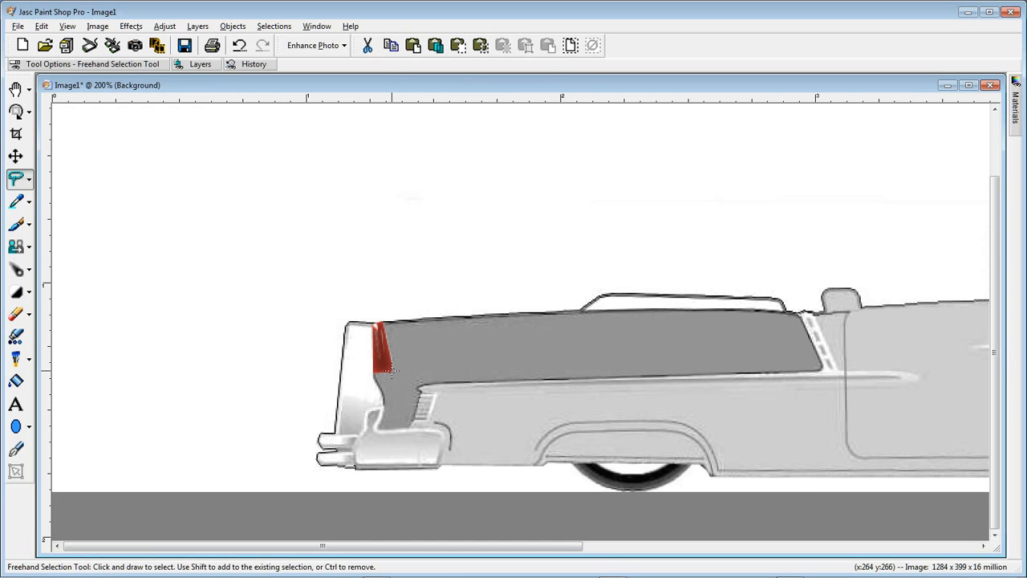
mouse_move(391, 368)
mouse_down()
mouse_move(385, 409)
mouse_move(369, 385)
mouse_move(384, 365)
mouse_move(373, 370)
mouse_up()
Sample the dark red from the glass taillight and flood fill the tapered selection beneath it.
click(15, 381)
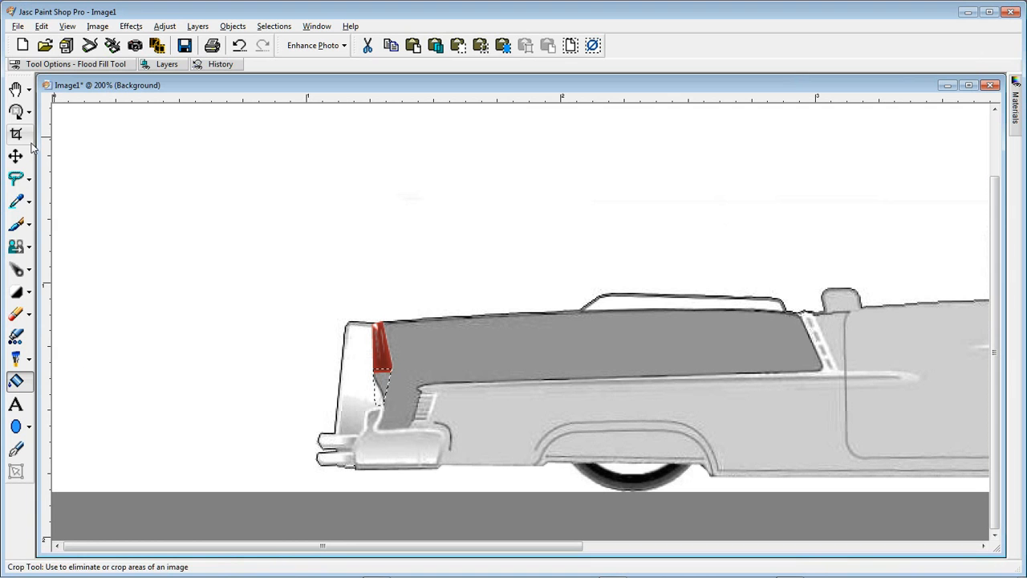
click(17, 202)
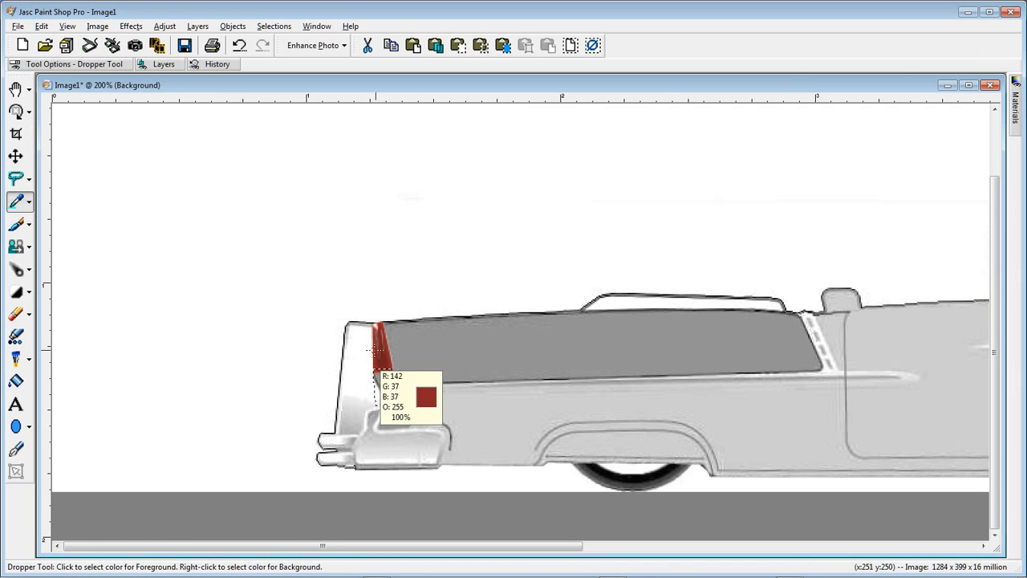
click(17, 382)
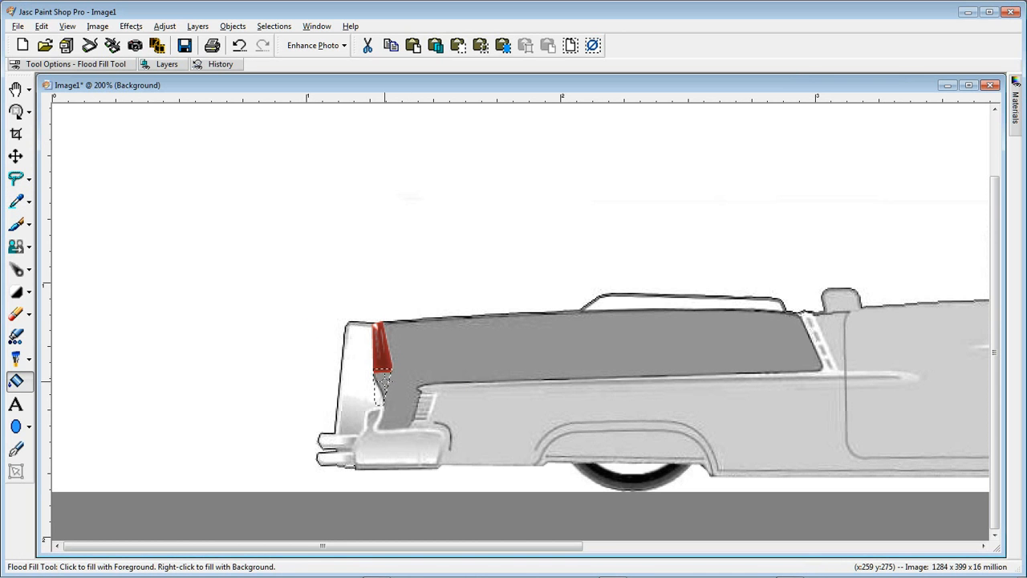
click(382, 387)
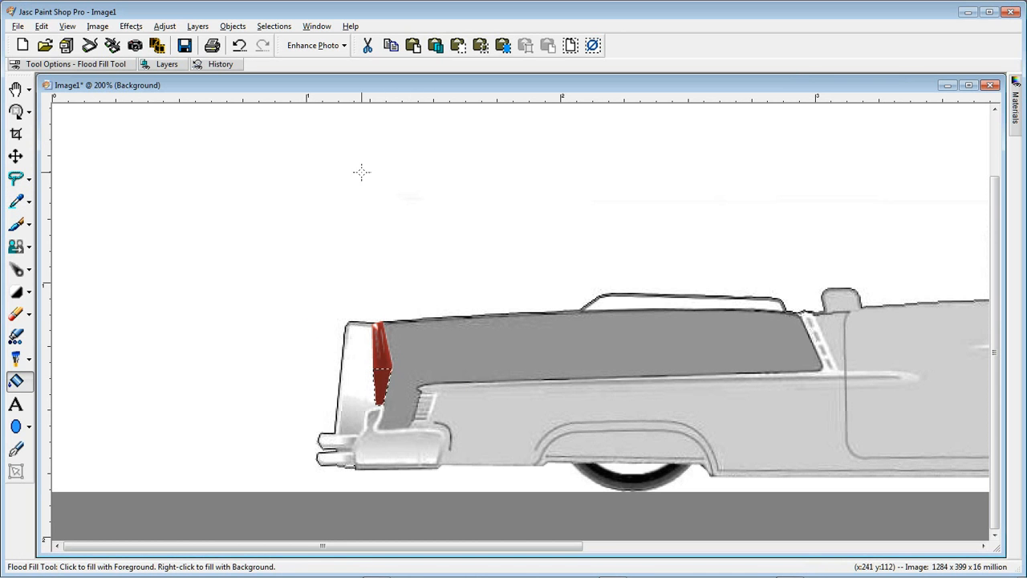
Apply the Glass effect with the last used settings to the red tapered area beneath the taillight and clear the selection.
click(142, 32)
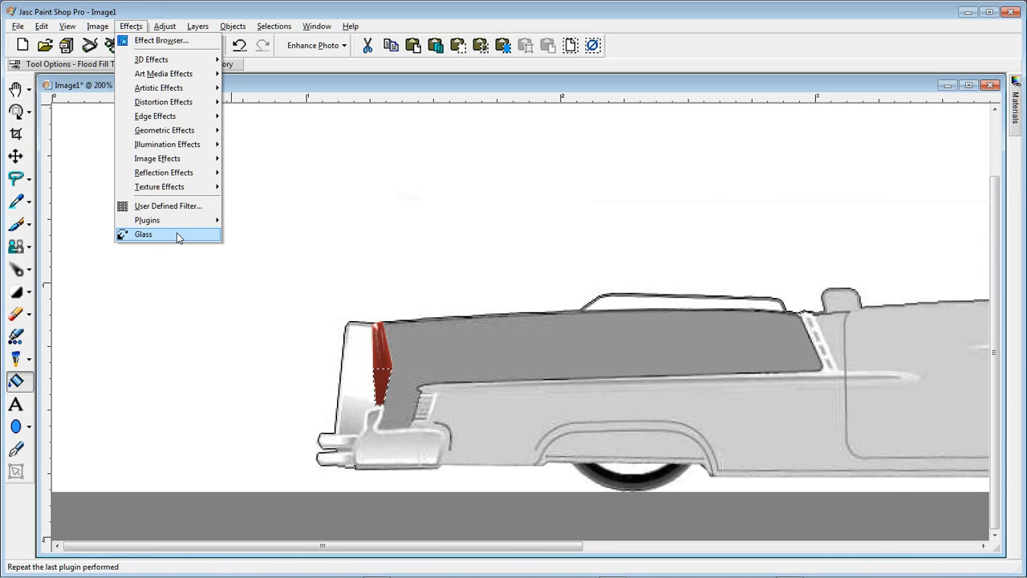
mouse_move(180, 230)
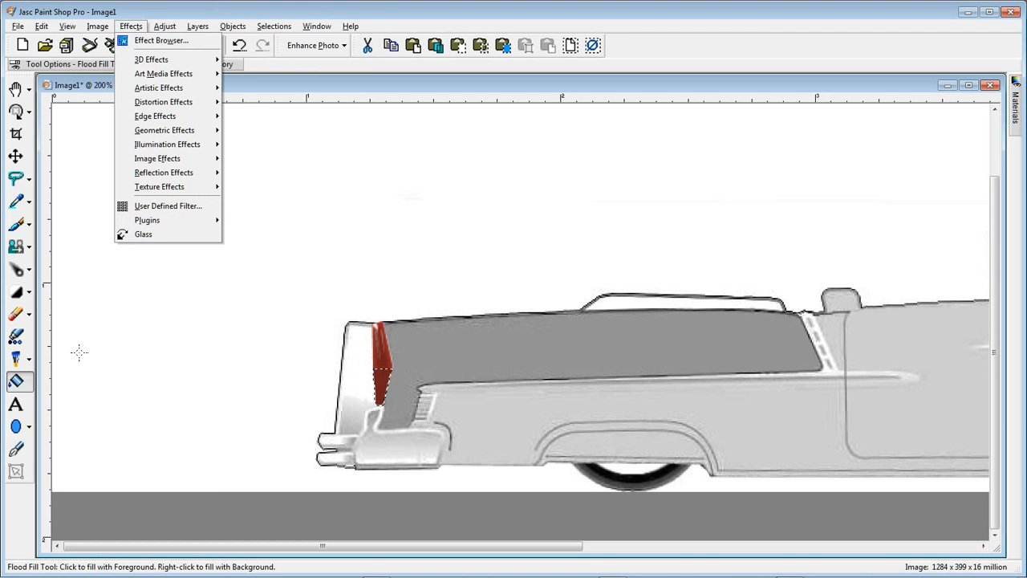
click(143, 234)
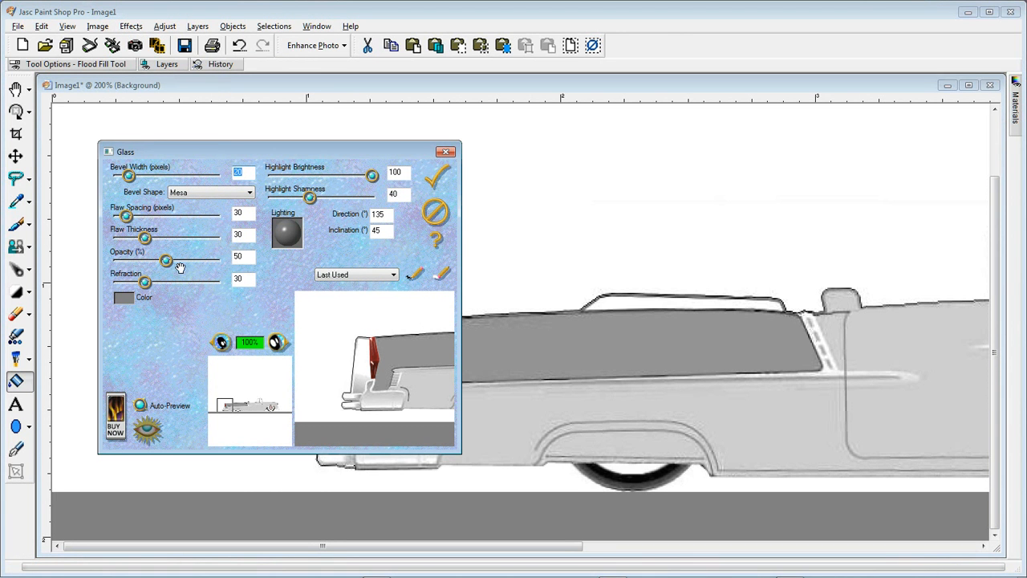
click(435, 178)
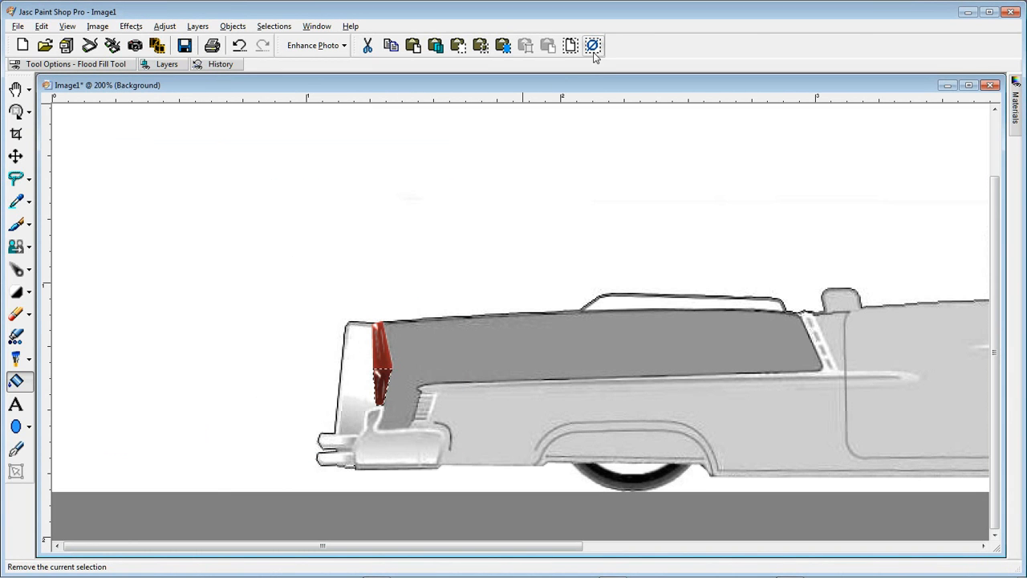
click(593, 45)
scroll(468, 280, down, 1)
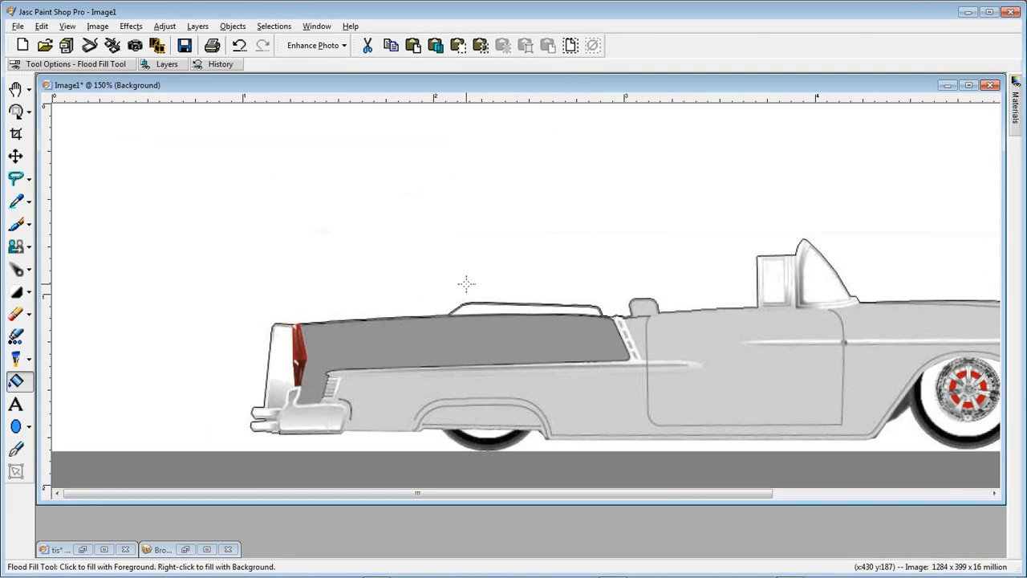
scroll(461, 291, down, 1)
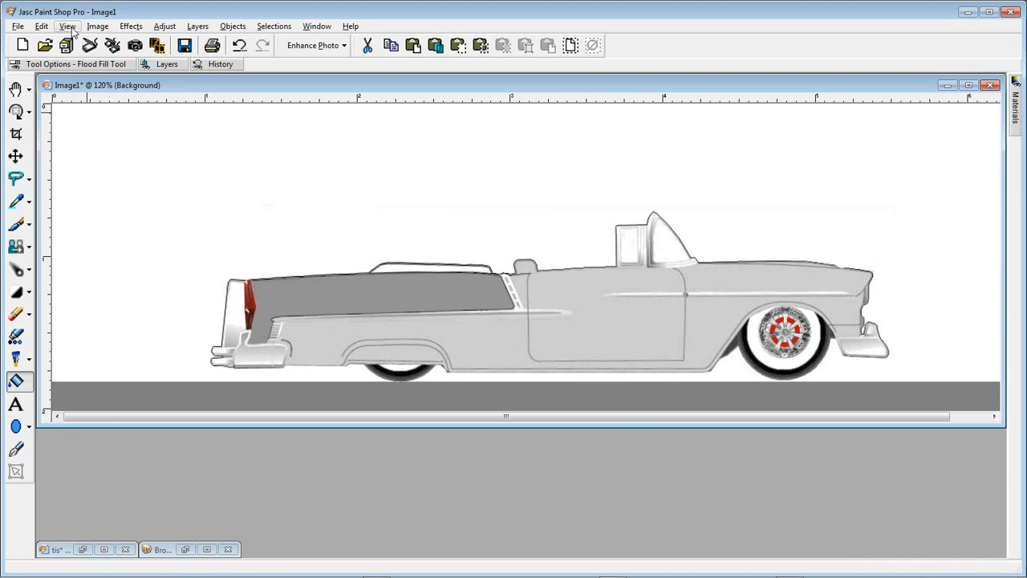
Undo the deselection, Glass effect, red fill and freehand selection beneath the taillight.
click(48, 31)
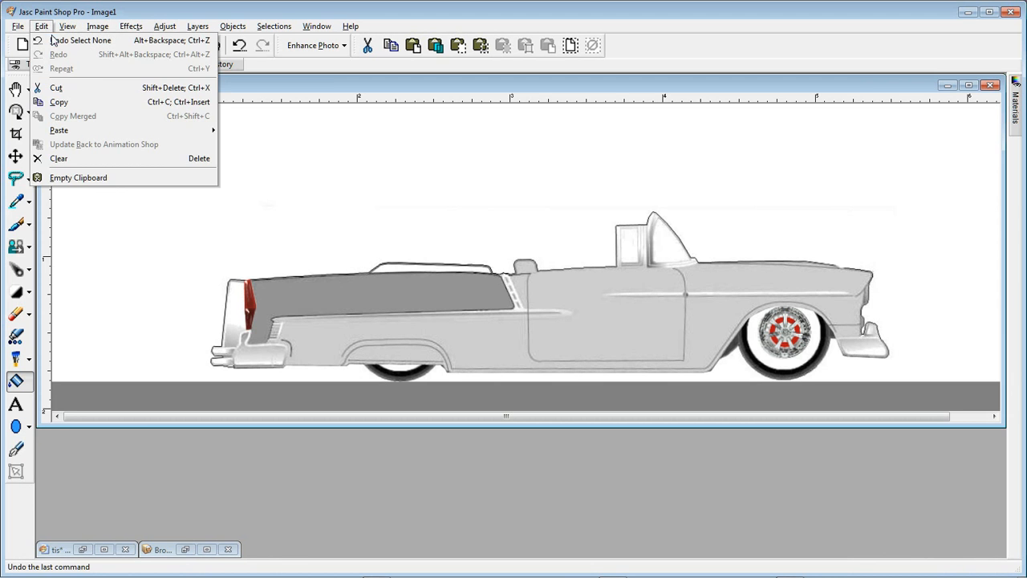
click(58, 40)
click(45, 27)
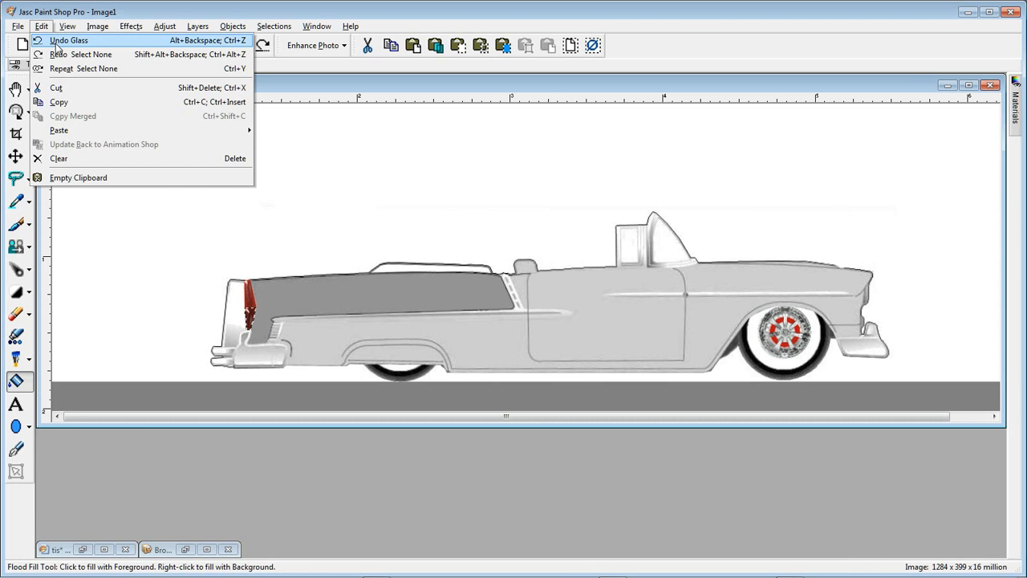
click(56, 41)
click(41, 29)
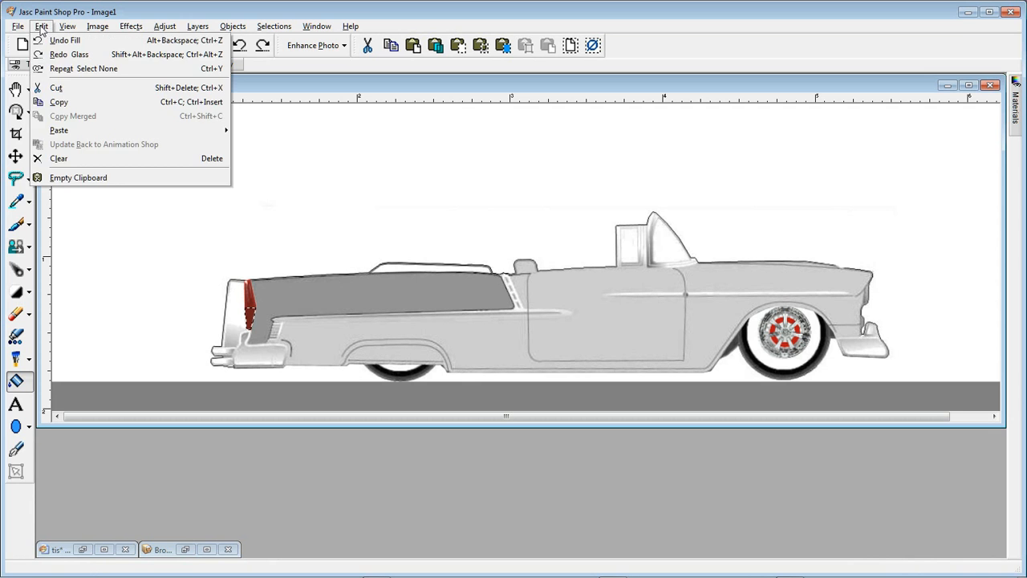
click(56, 40)
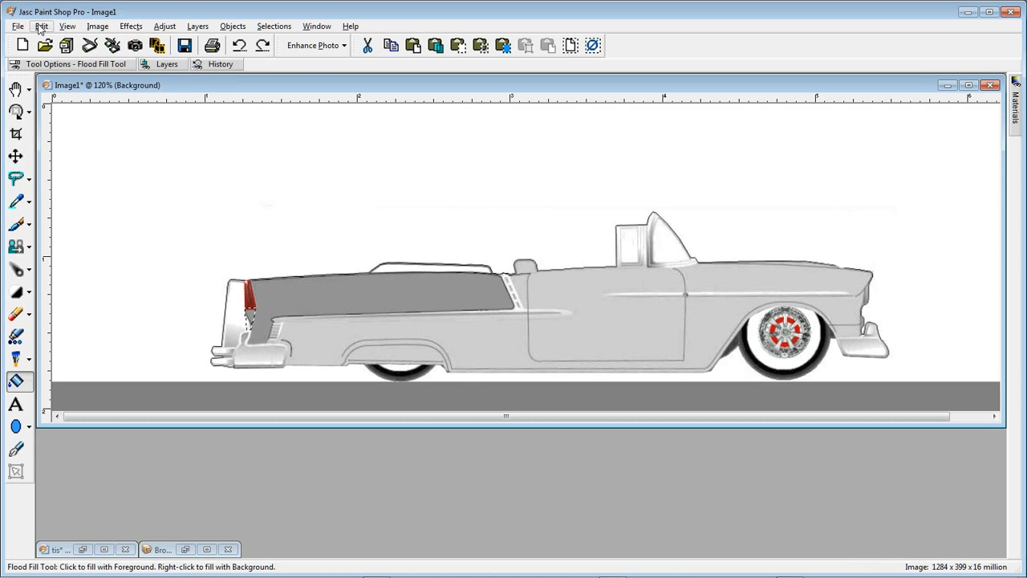
click(41, 27)
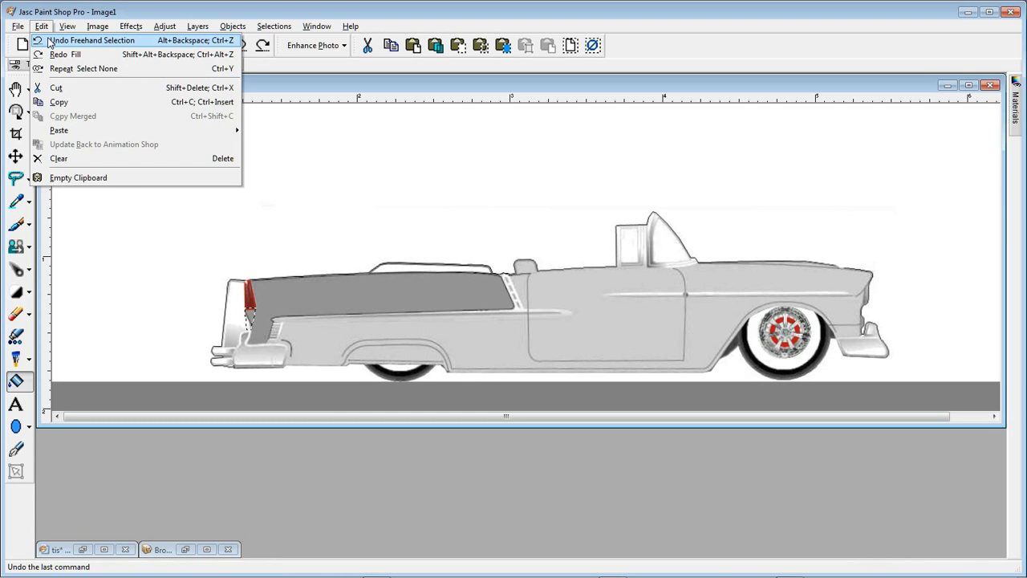
click(50, 41)
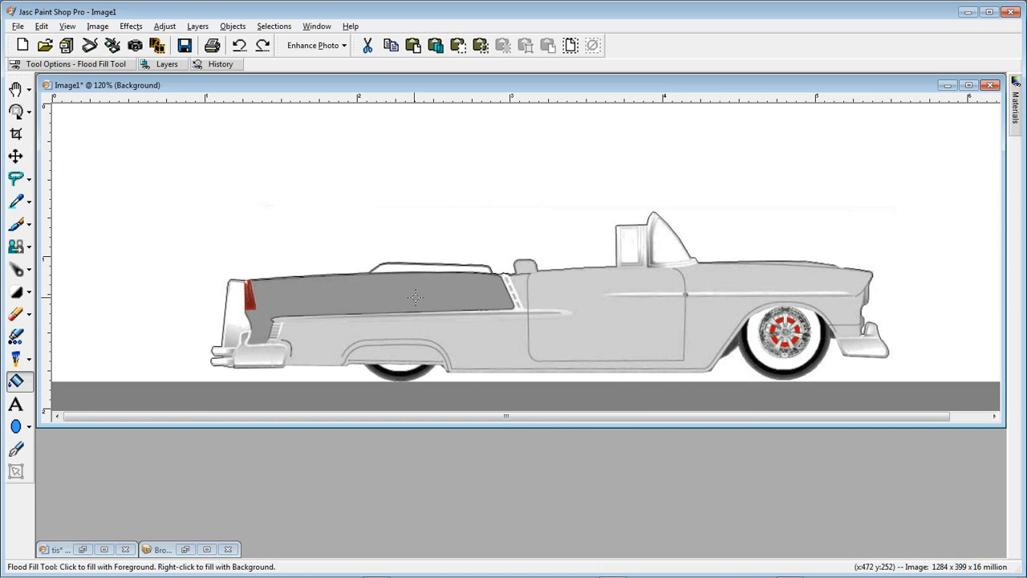
Select the dark grey rear quarter panel area of the car with the Magic Wand.
click(29, 179)
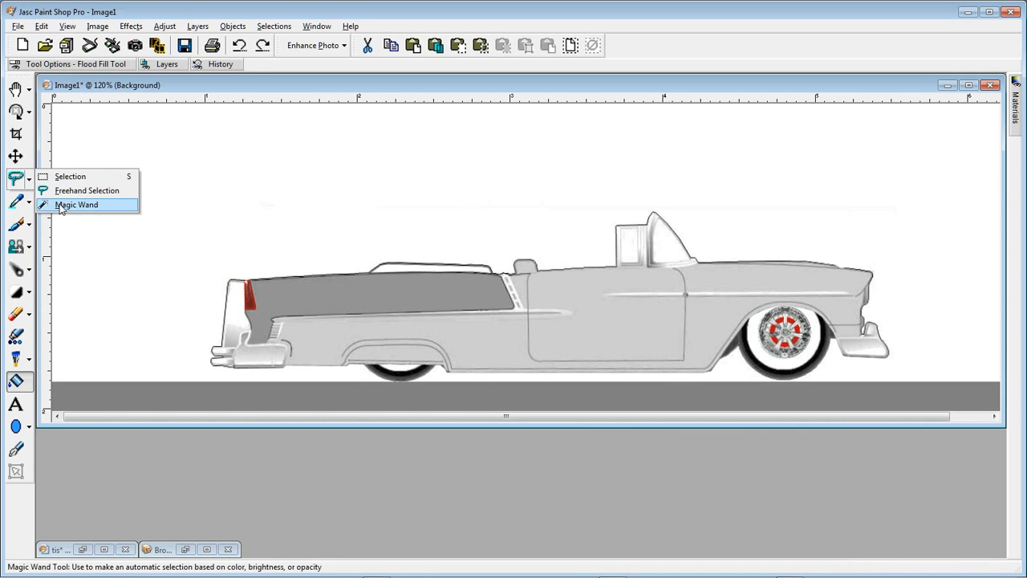
click(60, 206)
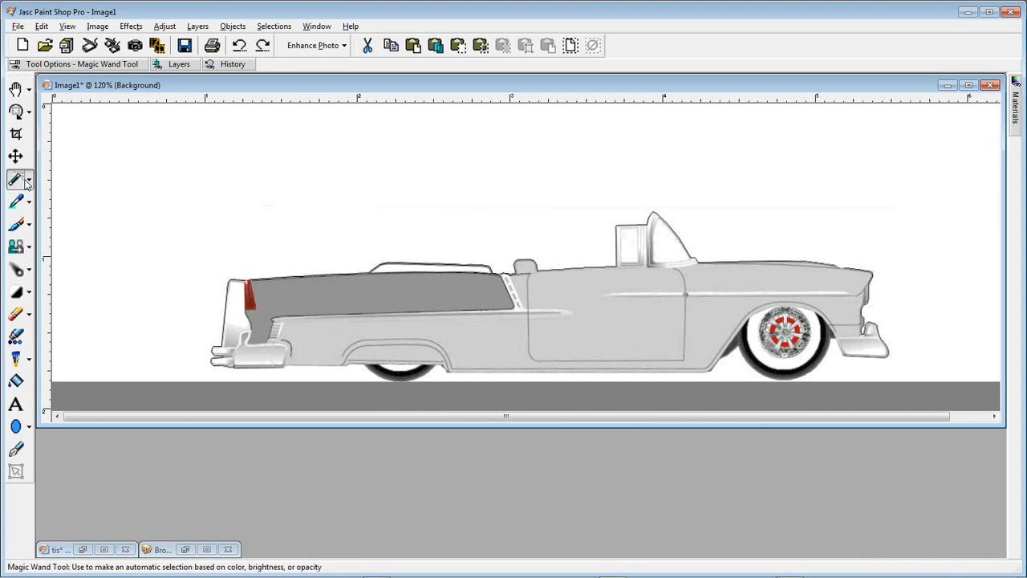
click(364, 295)
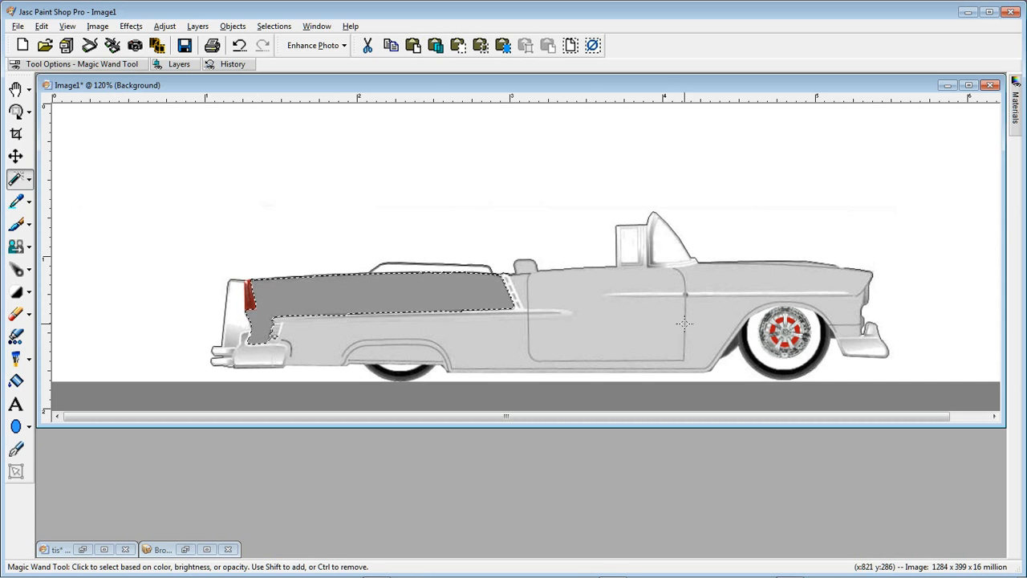
Set the foreground material to the HotPink Satin gradient.
mouse_move(1020, 112)
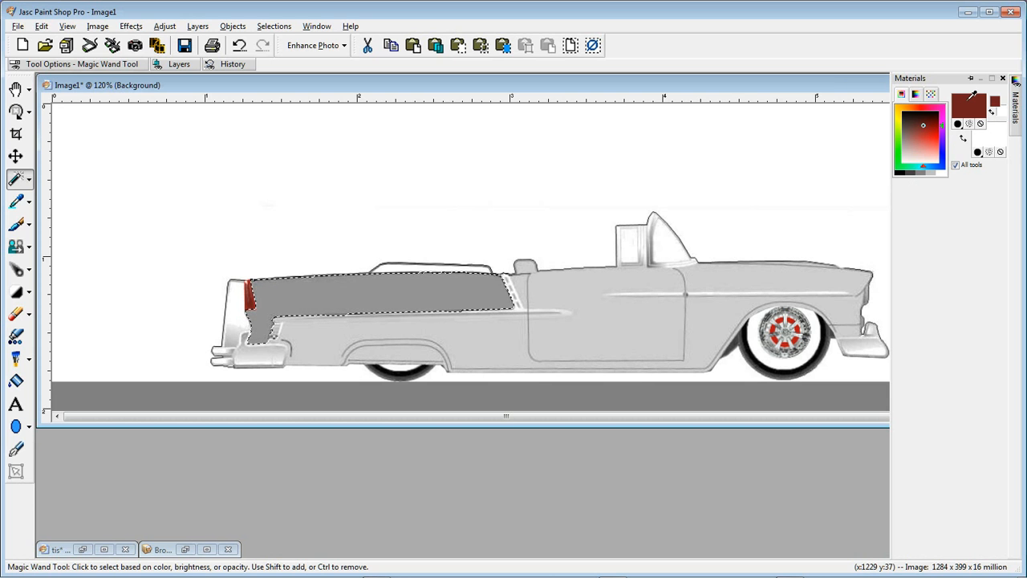
click(968, 104)
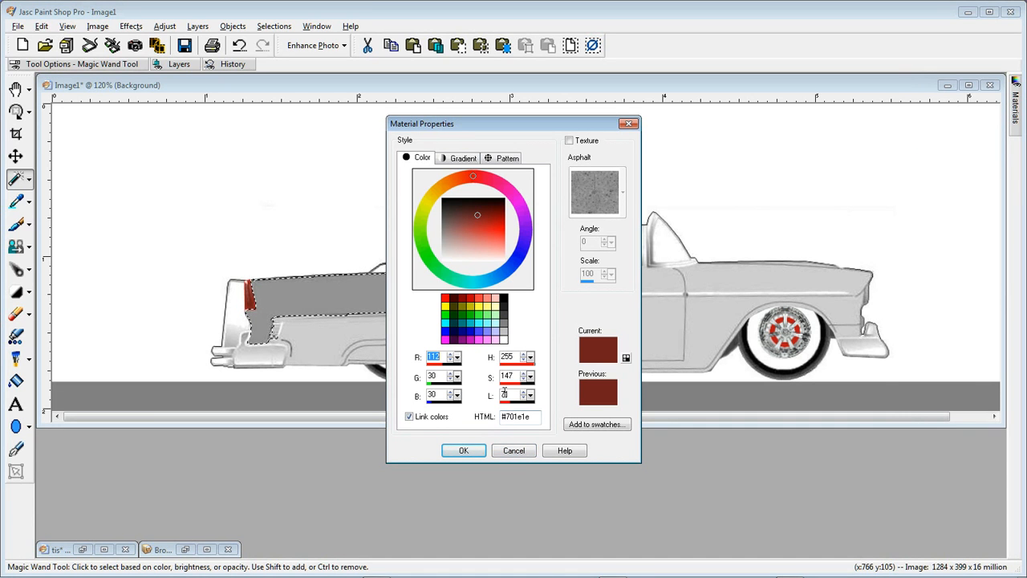
click(464, 160)
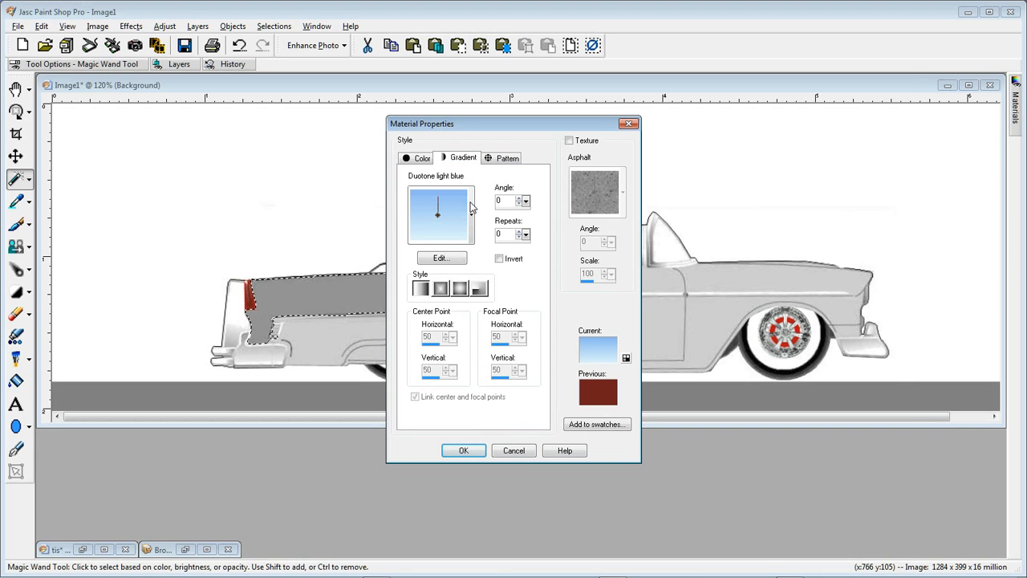
click(473, 229)
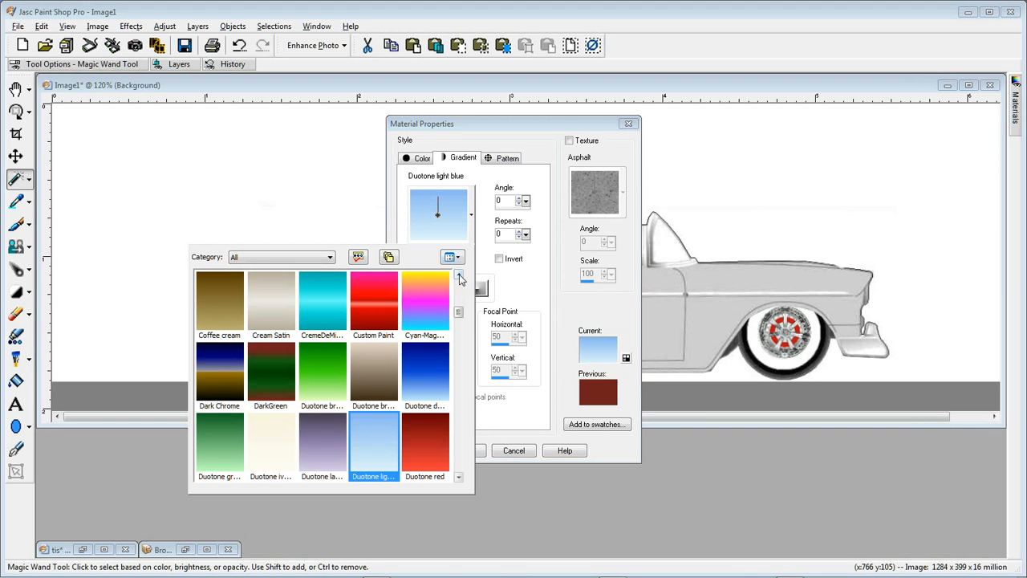
drag(459, 317, 460, 285)
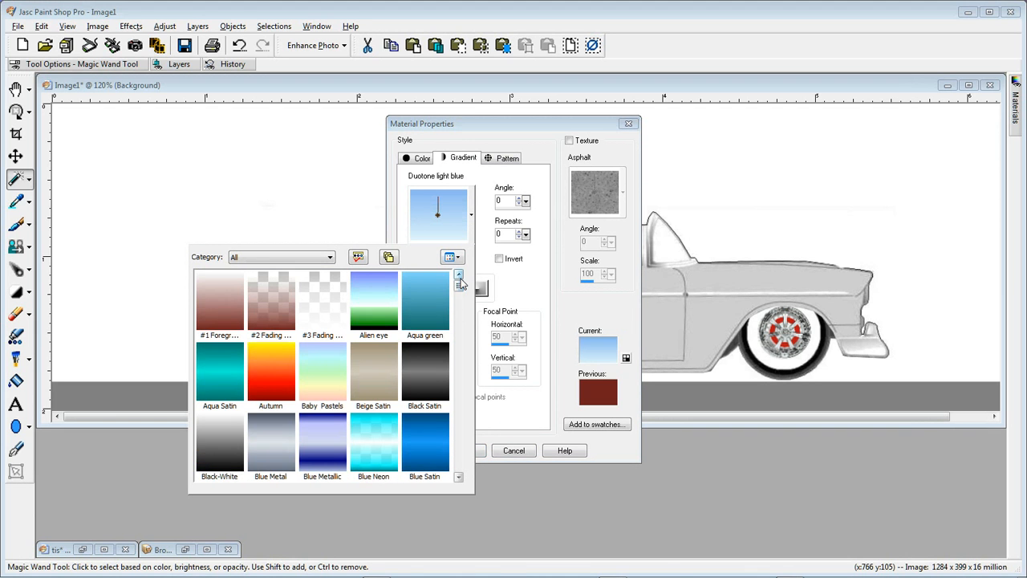
click(460, 477)
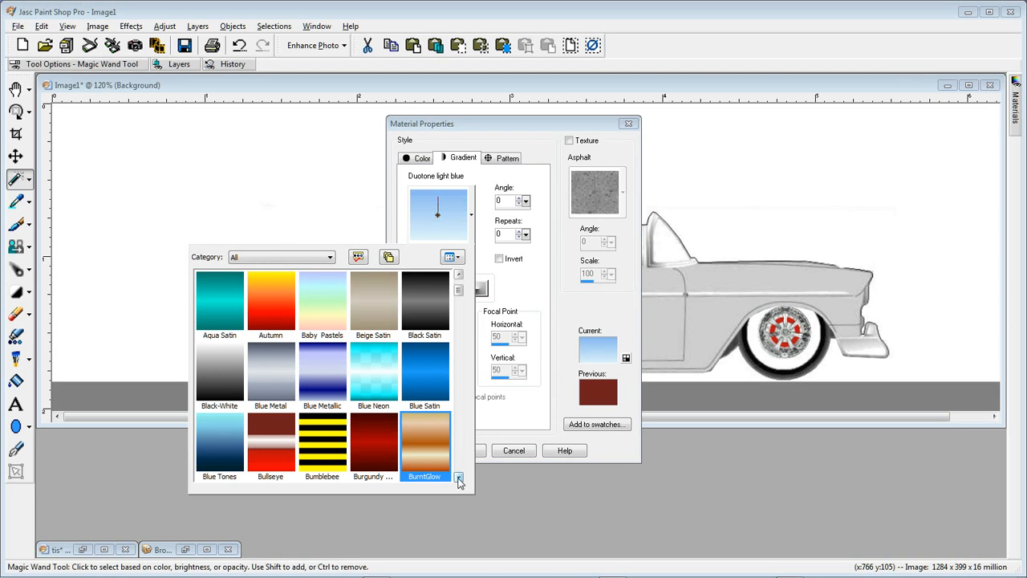
click(459, 479)
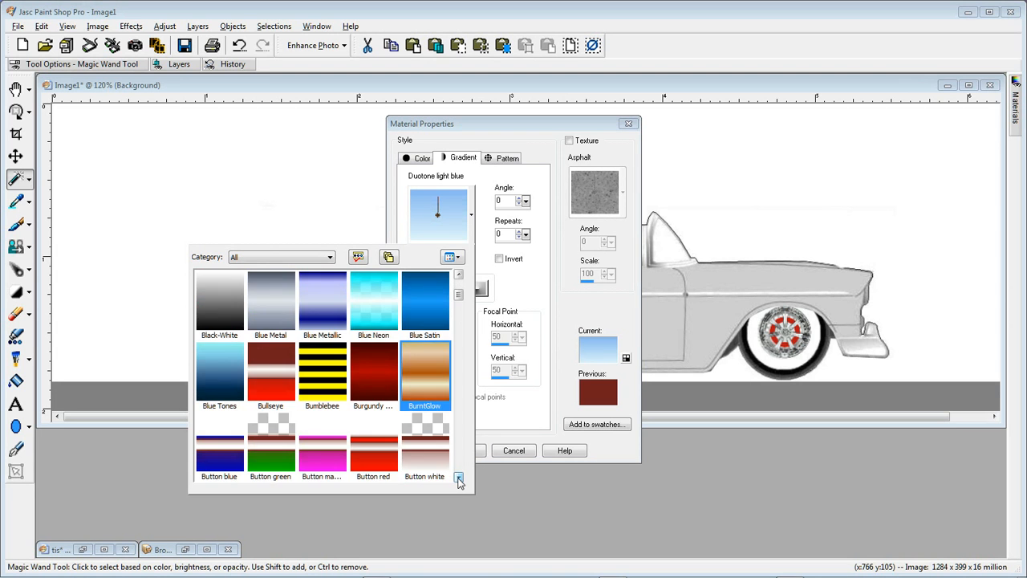
click(459, 479)
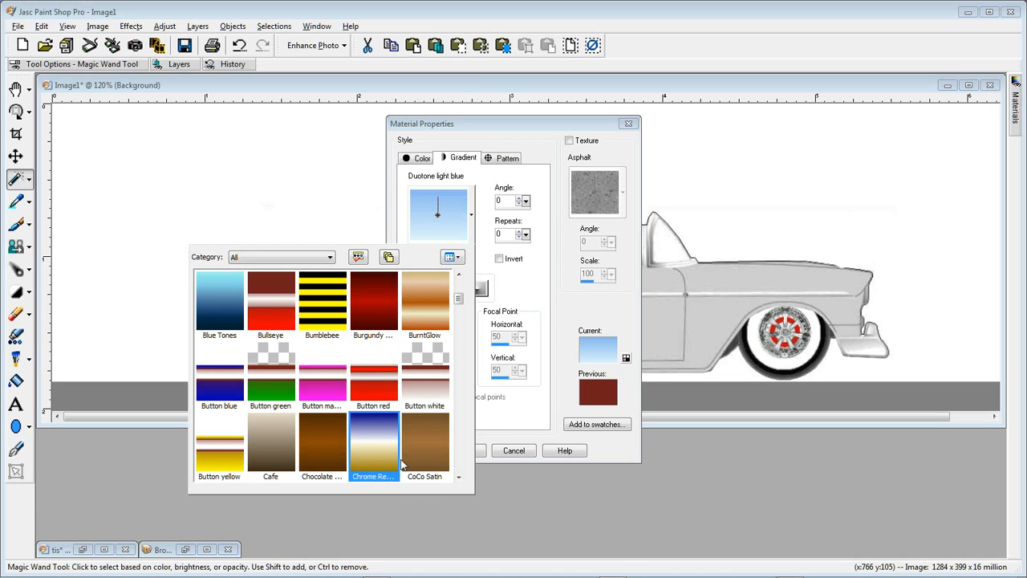
click(459, 480)
click(459, 478)
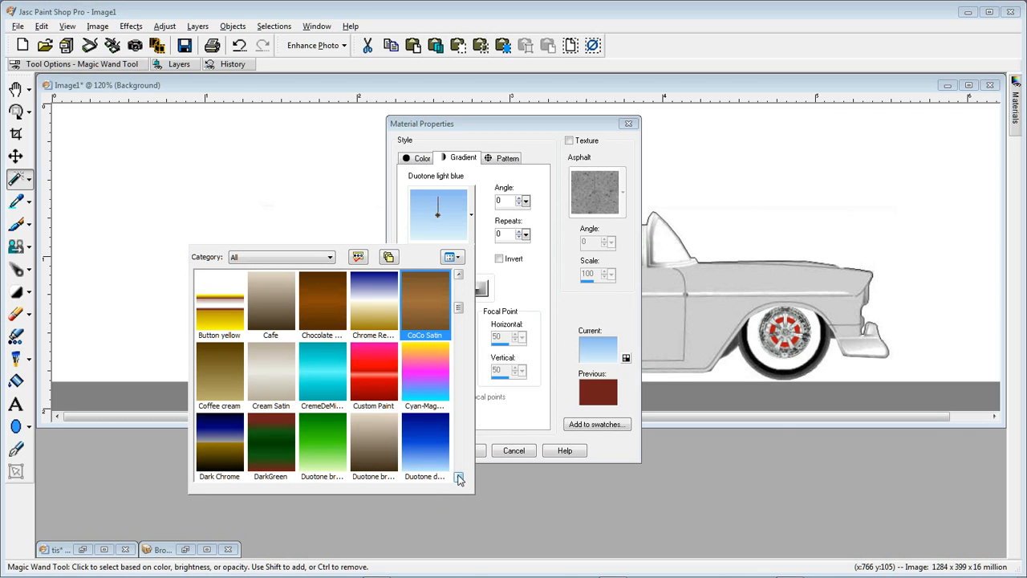
click(459, 478)
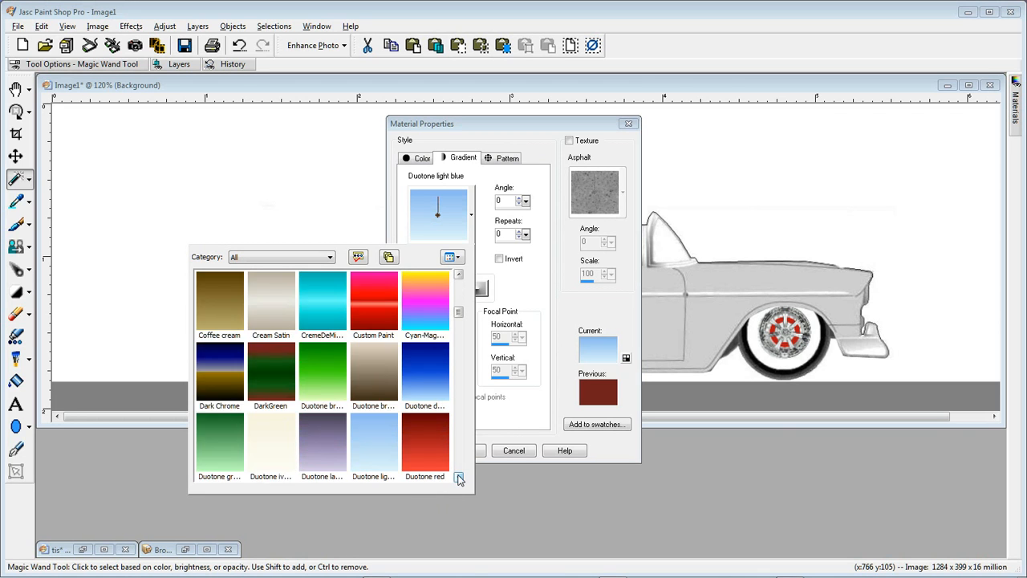
click(459, 478)
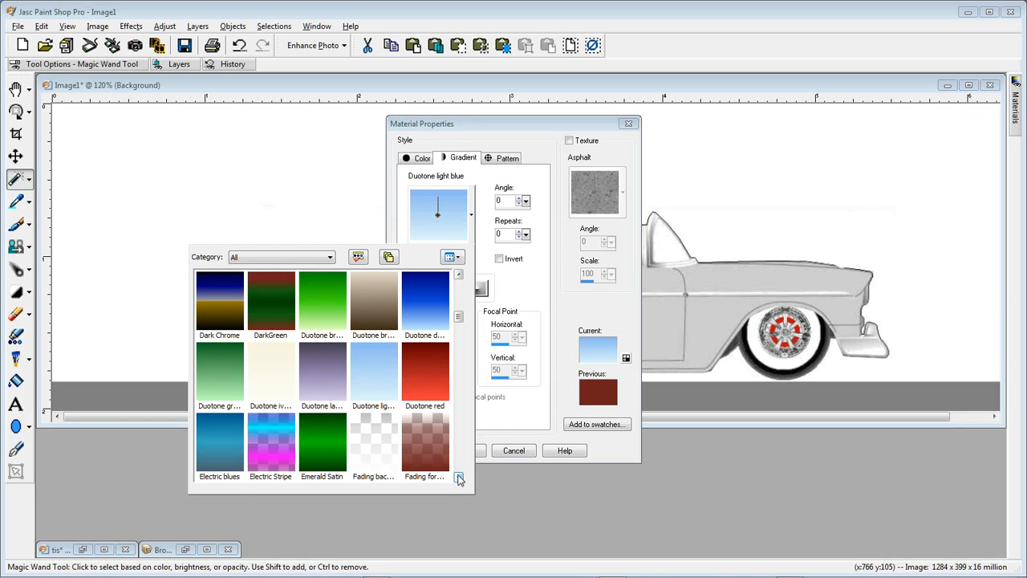
click(459, 478)
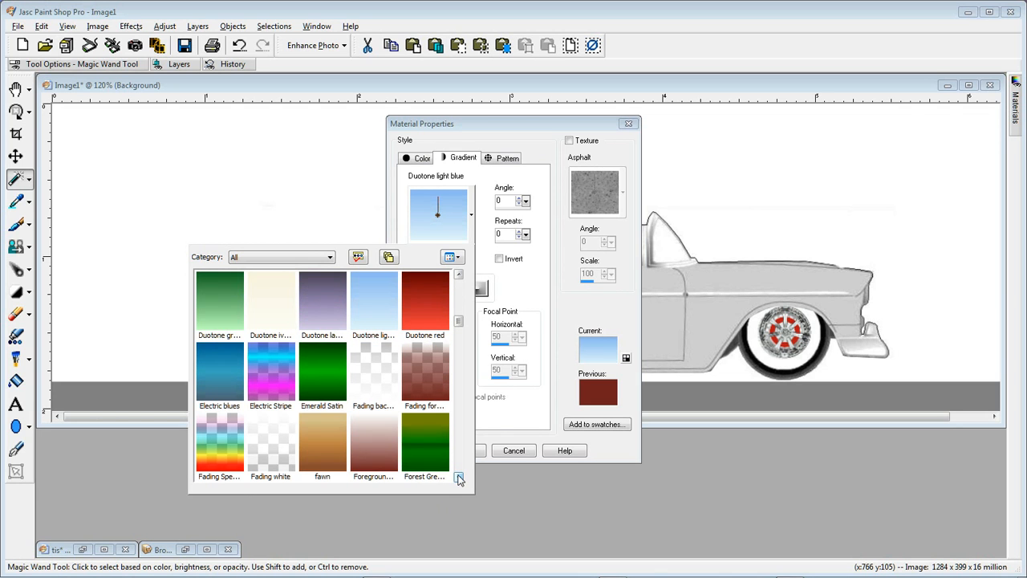
click(459, 478)
click(459, 478)
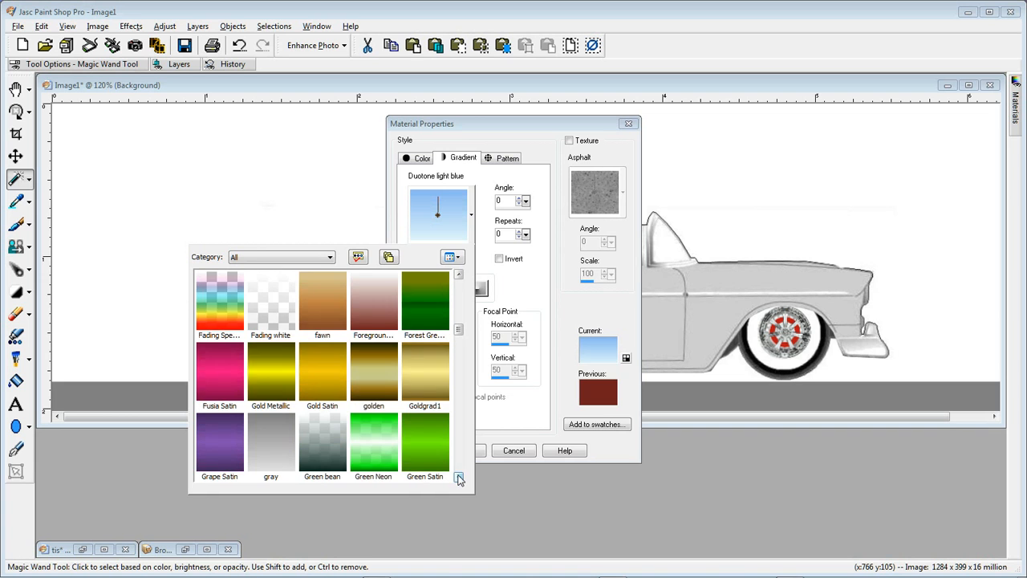
click(459, 479)
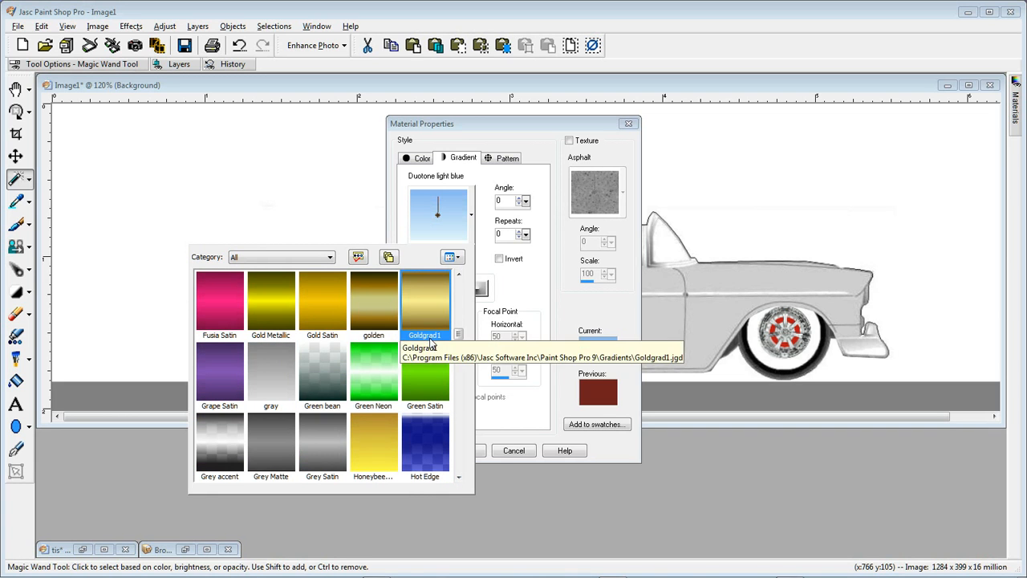
click(459, 478)
click(459, 478)
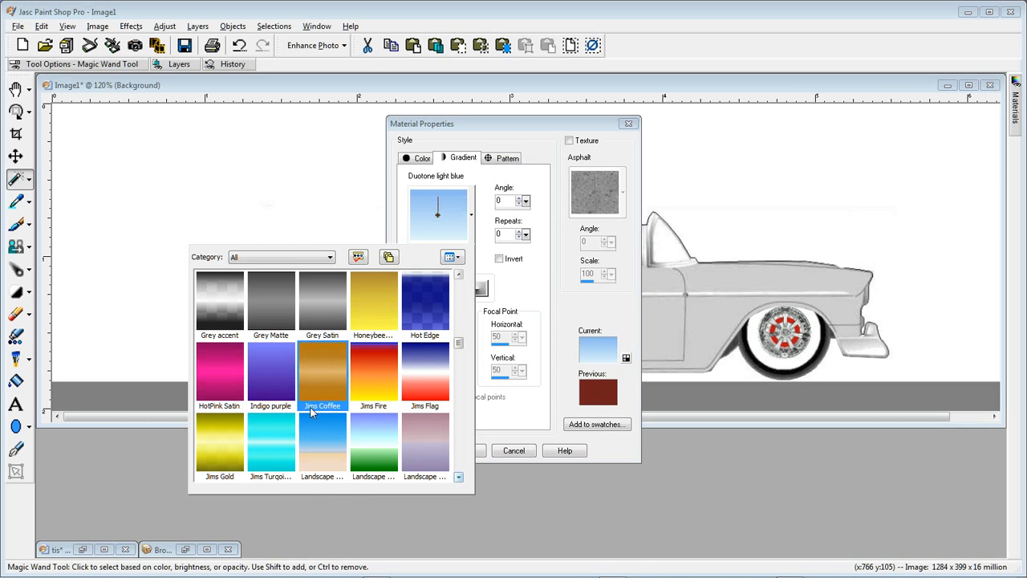
click(223, 377)
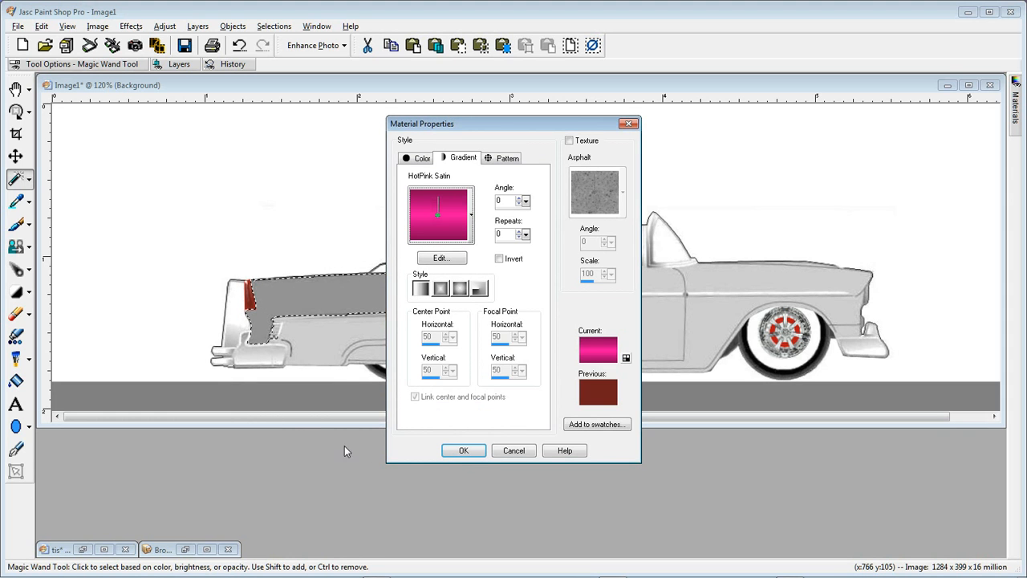
click(460, 451)
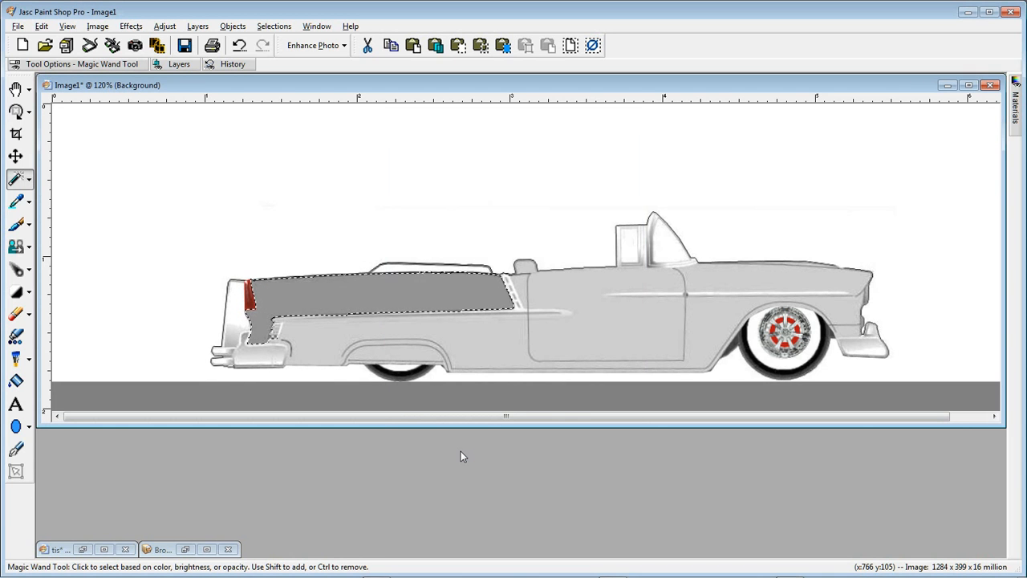
Flood fill the selected rear quarter panel with the pink gradient and clear the selection.
mouse_move(1017, 103)
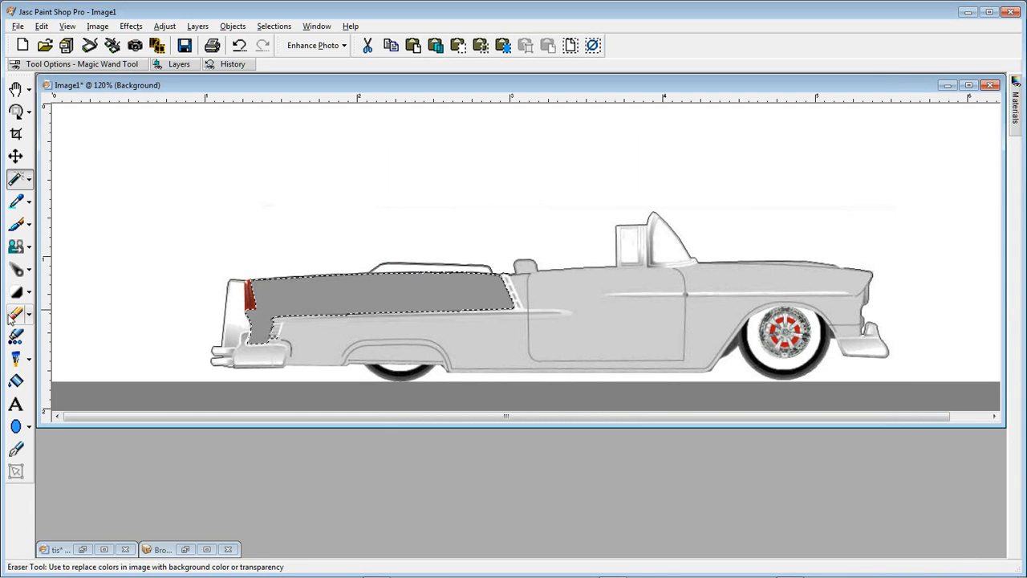
click(15, 381)
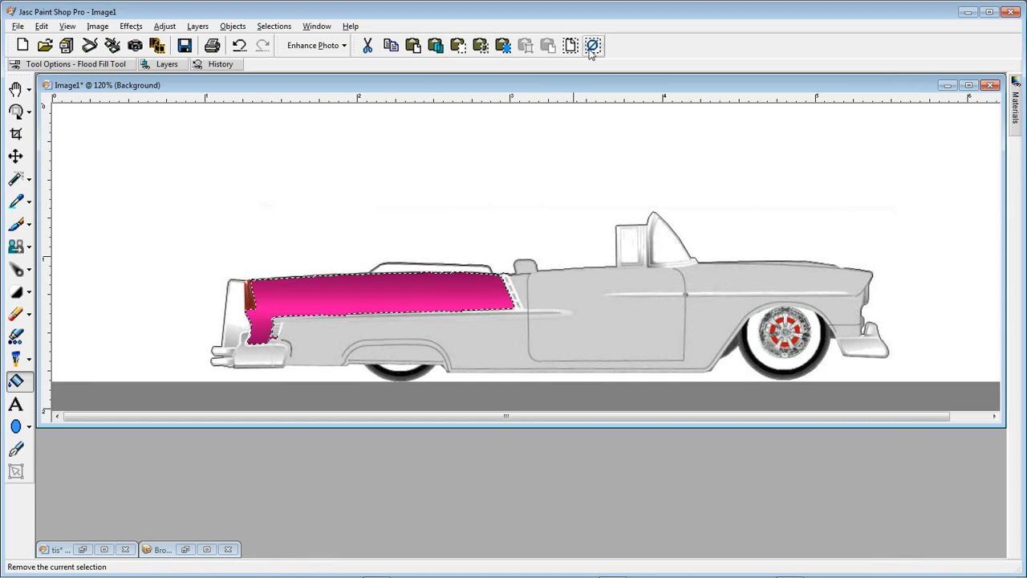
click(592, 45)
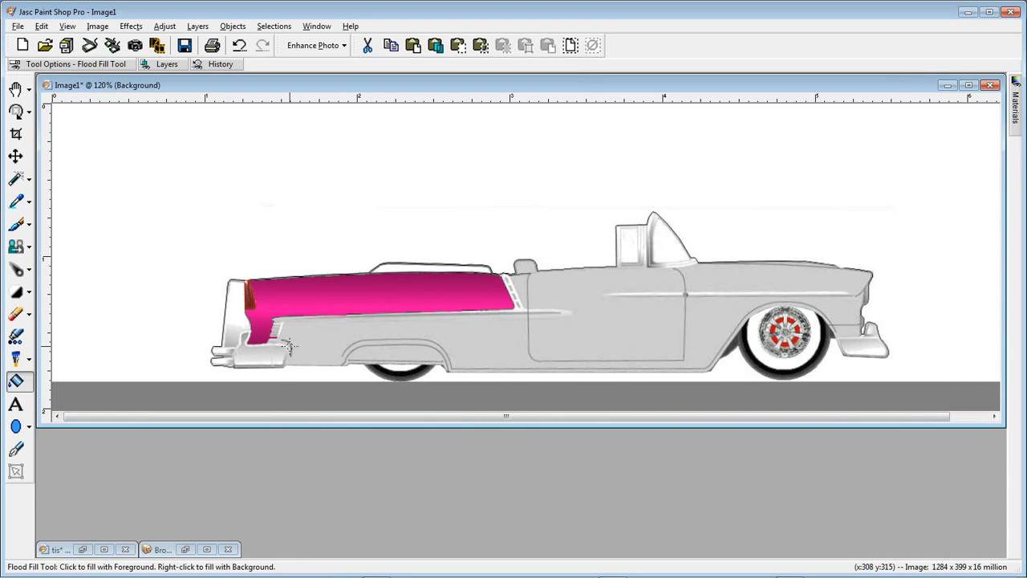
Undo the deselection and the pink gradient fill on the rear quarter panel.
scroll(312, 363, up, 2)
scroll(563, 388, up, 1)
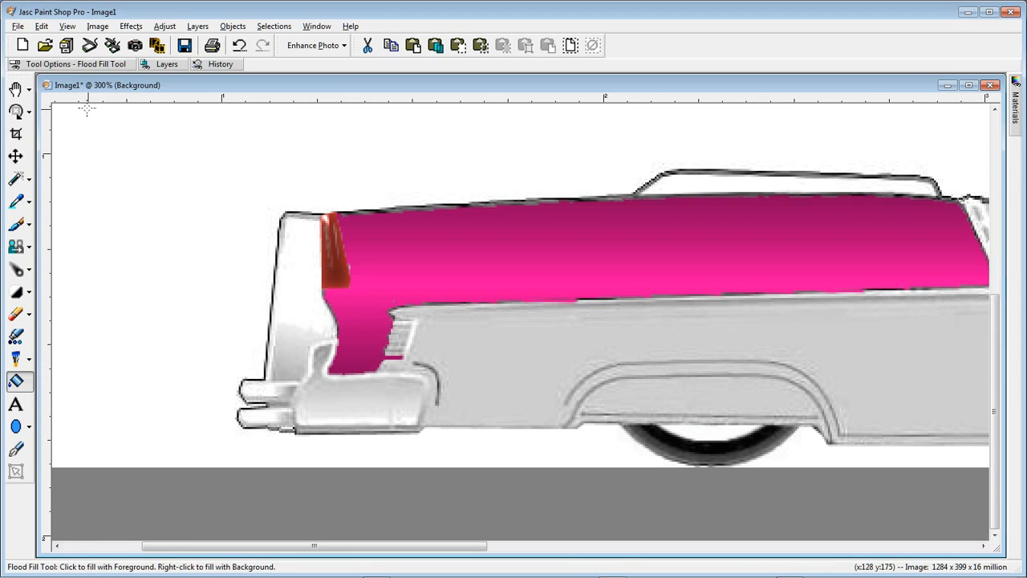
click(42, 27)
click(50, 36)
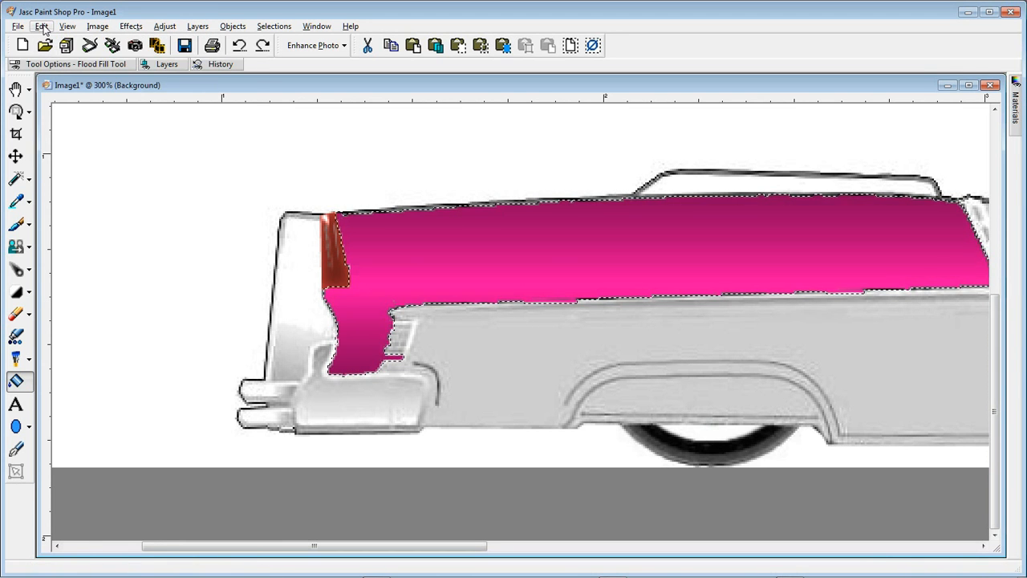
click(42, 26)
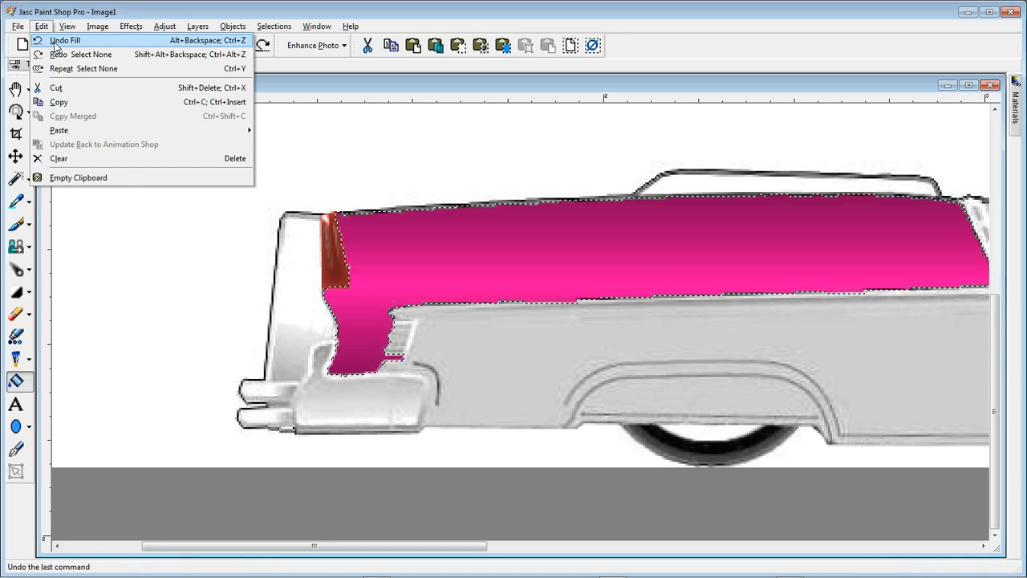
click(56, 40)
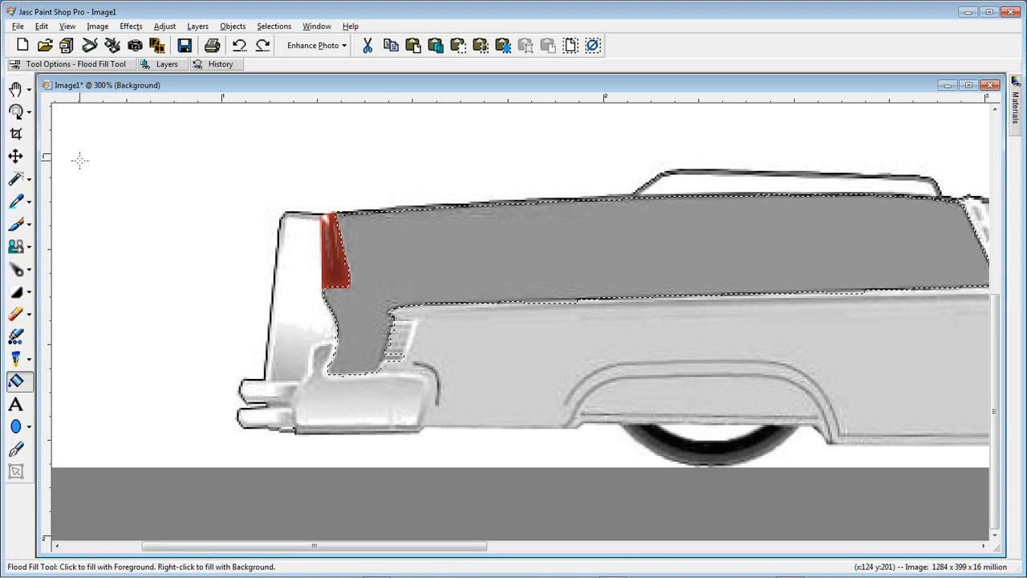
Remove the small striped trim area above the rear bumper from the quarter panel selection with the Freehand Selection tool.
click(28, 179)
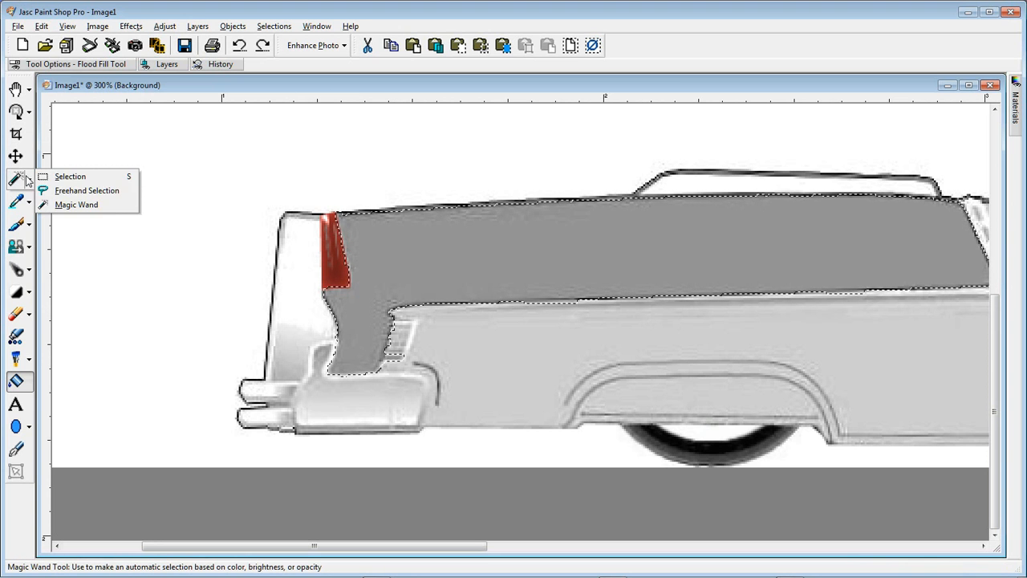
click(82, 190)
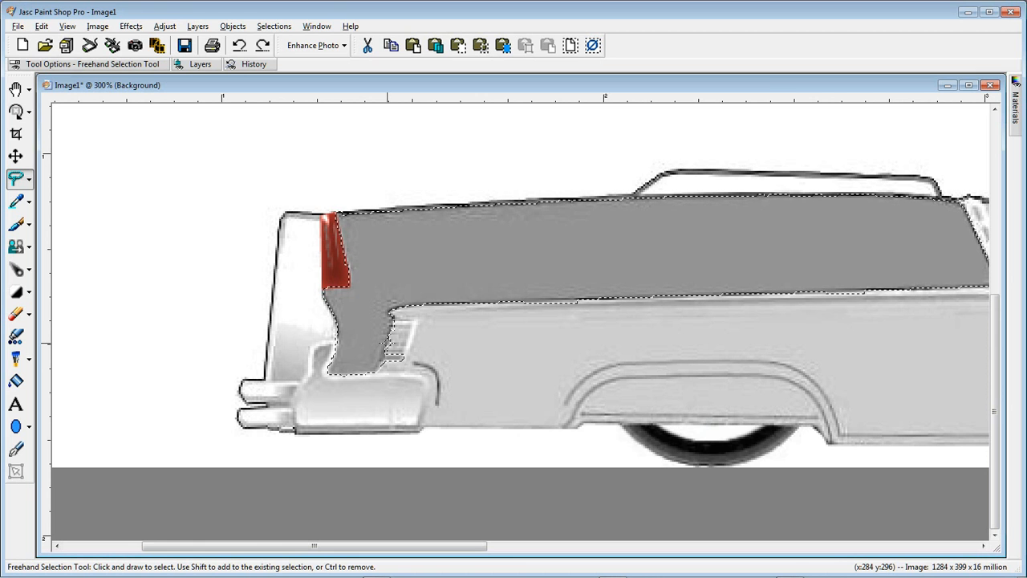
mouse_move(388, 343)
mouse_down()
mouse_move(377, 368)
mouse_move(424, 373)
mouse_up()
Flood fill the trimmed rear quarter panel selection with the HotPink Satin gradient and clear the selection.
click(13, 387)
click(525, 273)
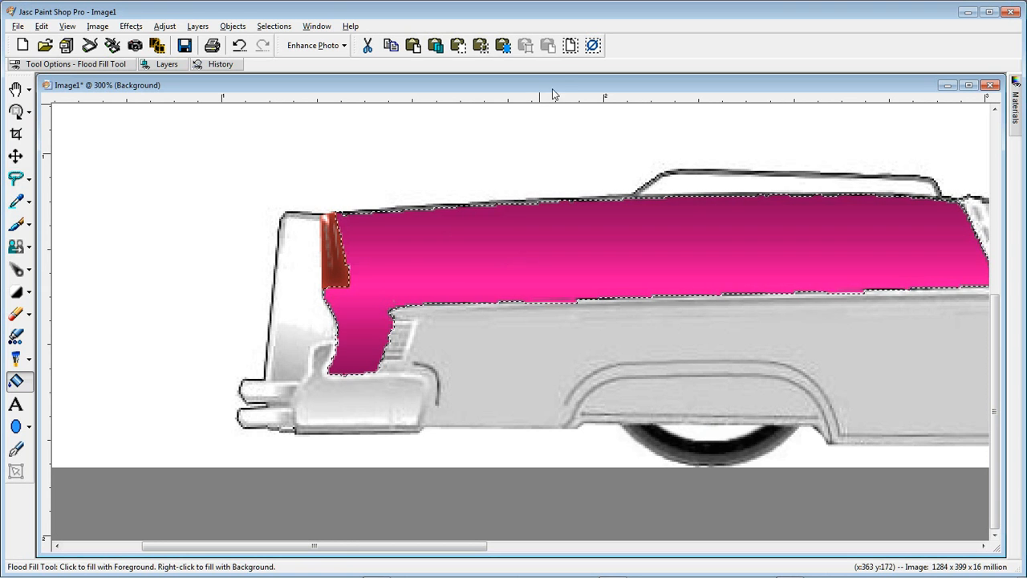
click(594, 45)
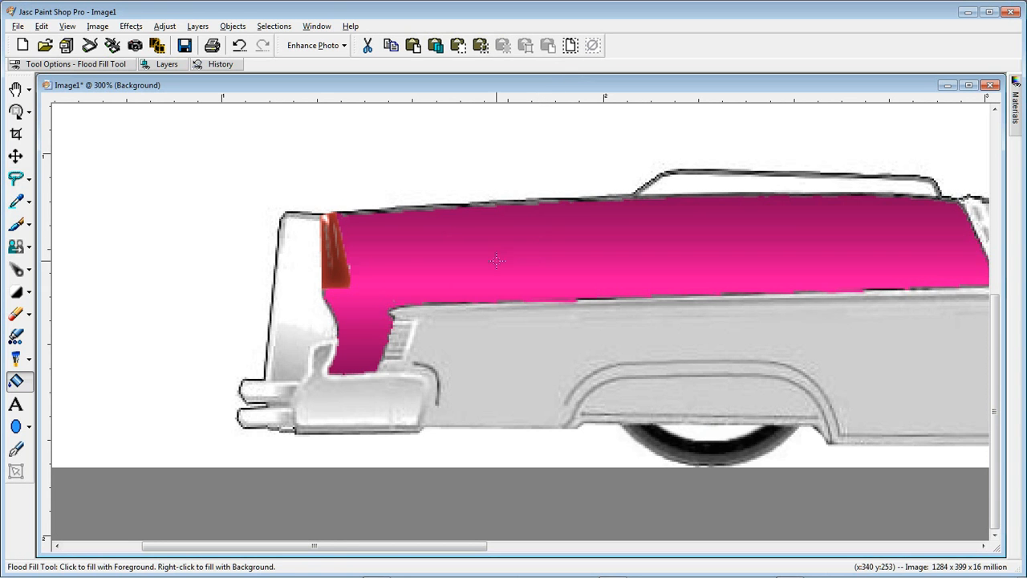
scroll(504, 258, down, 3)
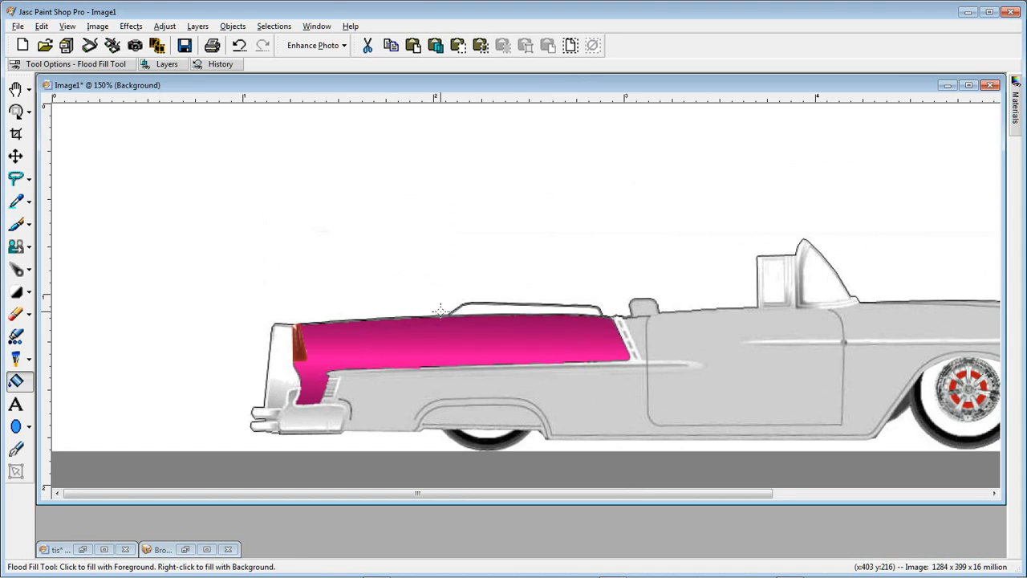
scroll(425, 310, down, 1)
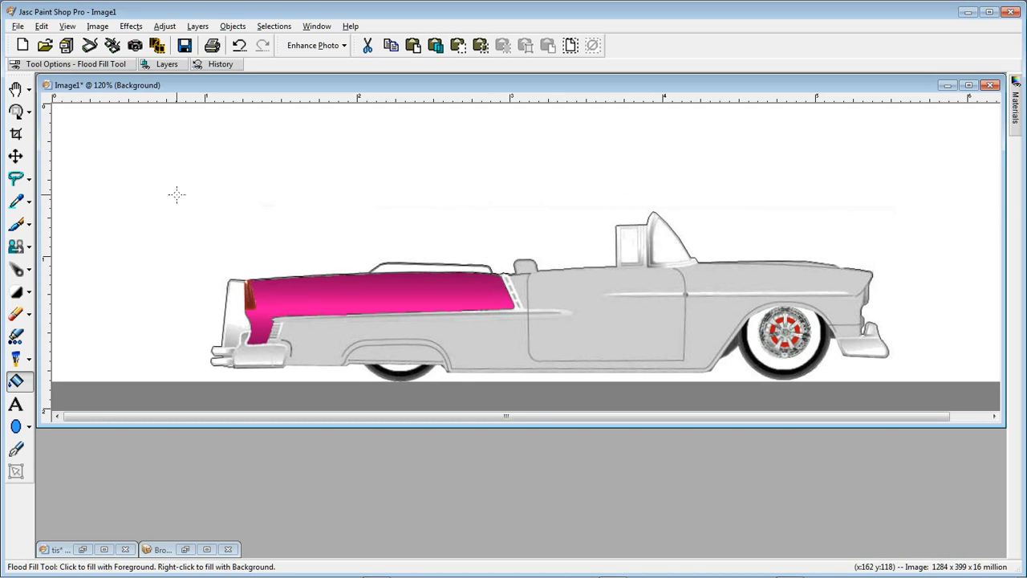
Select the triangular glass area inside the windshield frame with the Freehand Selection tool.
click(16, 179)
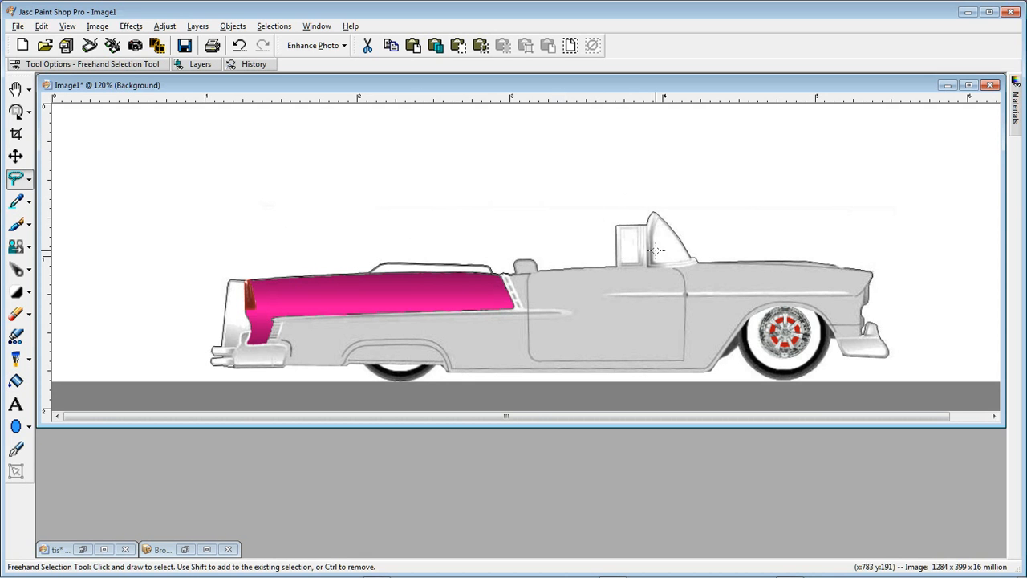
scroll(689, 258, up, 2)
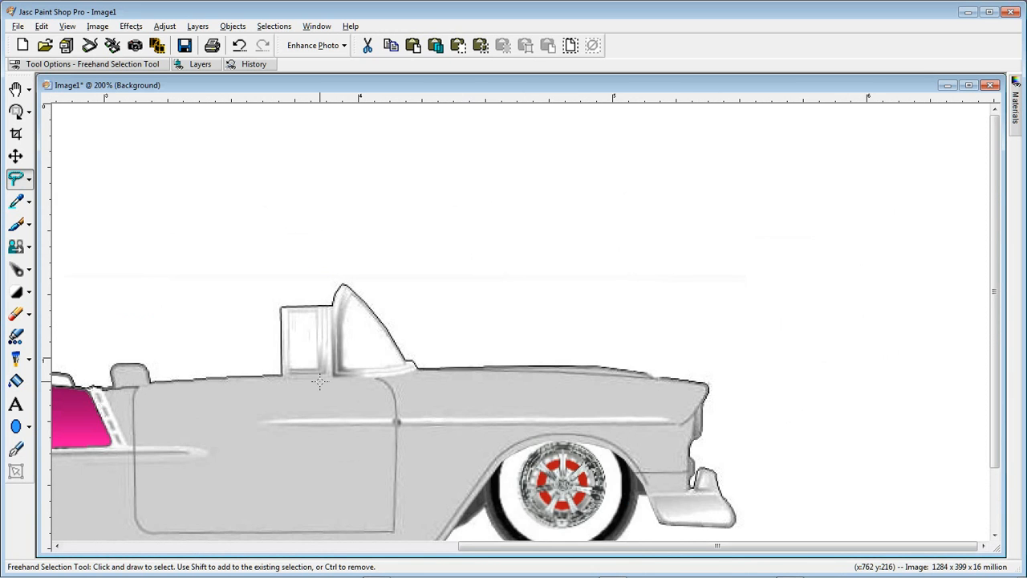
scroll(321, 378, up, 2)
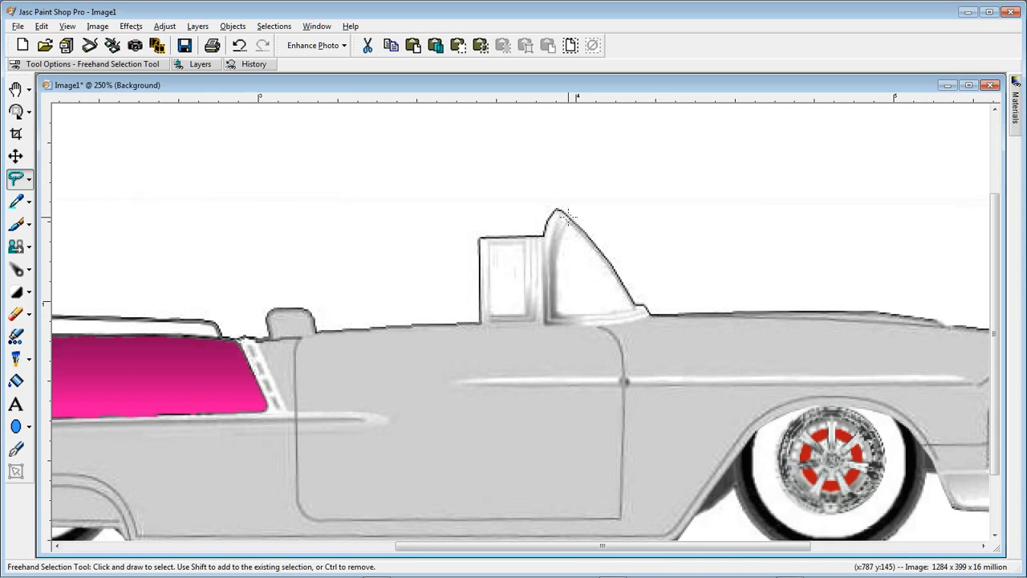
mouse_move(566, 216)
mouse_down()
mouse_move(557, 315)
mouse_move(635, 308)
mouse_move(611, 254)
mouse_move(569, 222)
mouse_up()
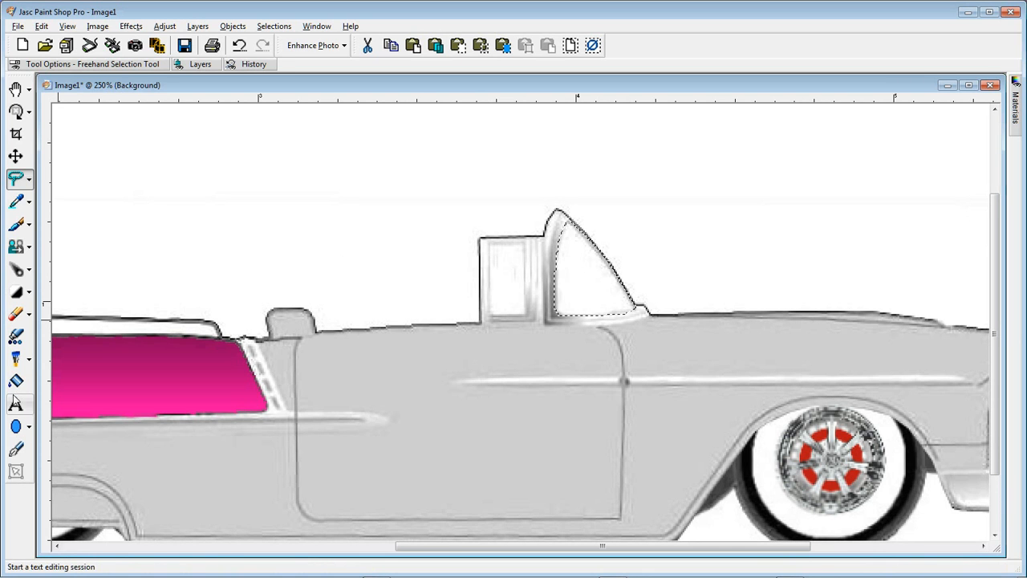
Set the foreground material to solid light blue (R 199, G 240, B 253) and flood fill the selected triangular window.
click(15, 381)
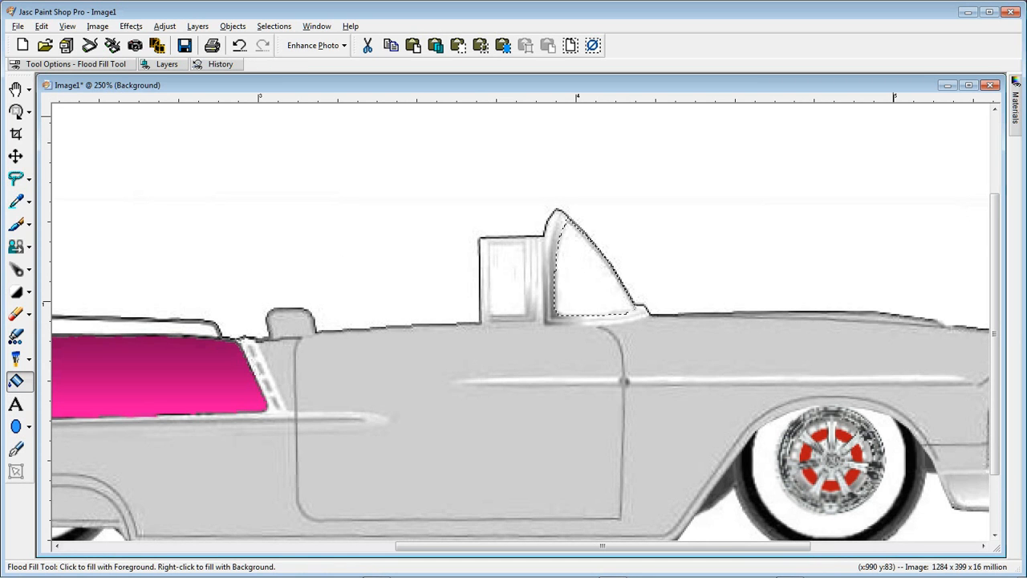
mouse_move(1014, 112)
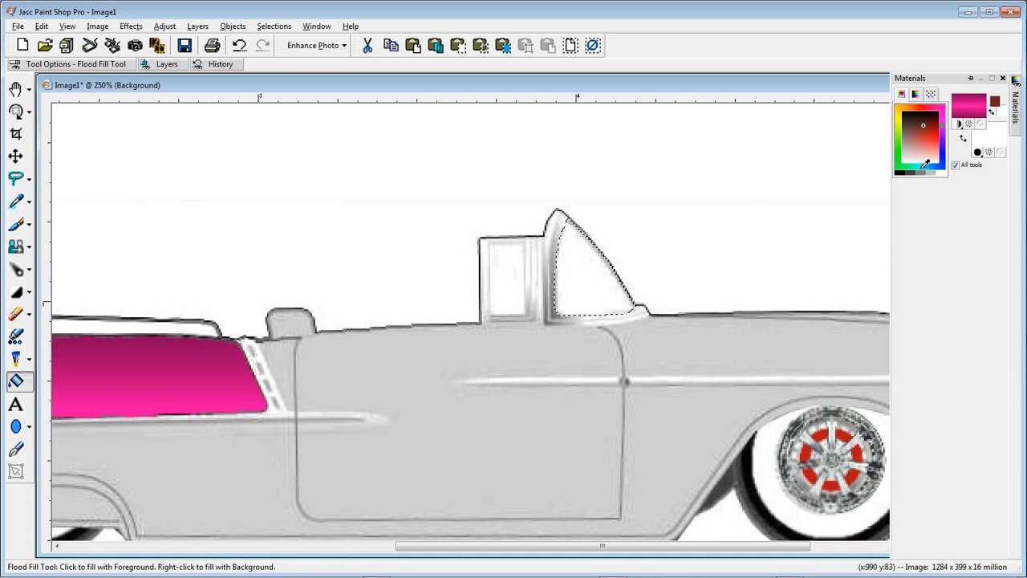
right_click(923, 161)
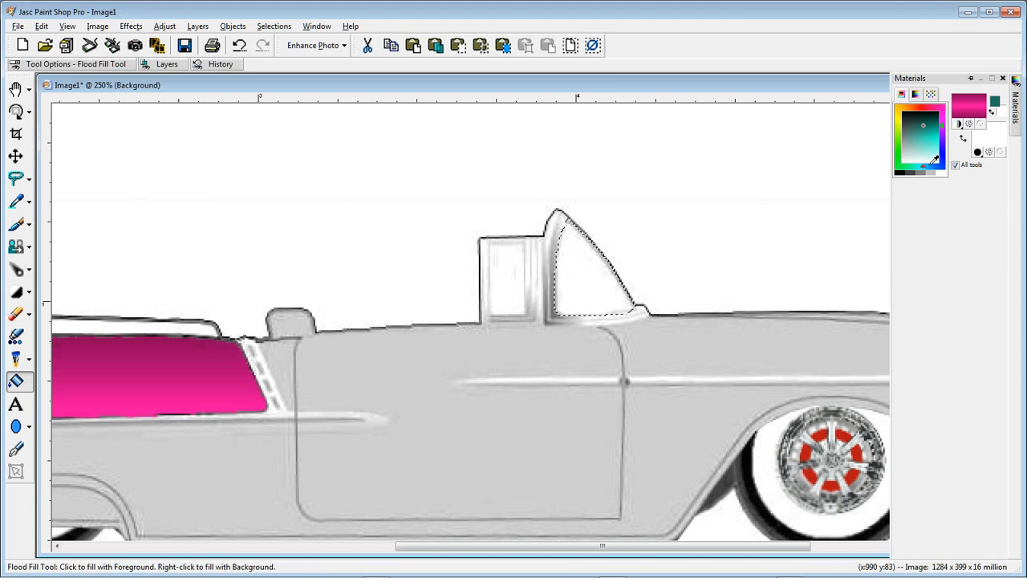
right_click(933, 163)
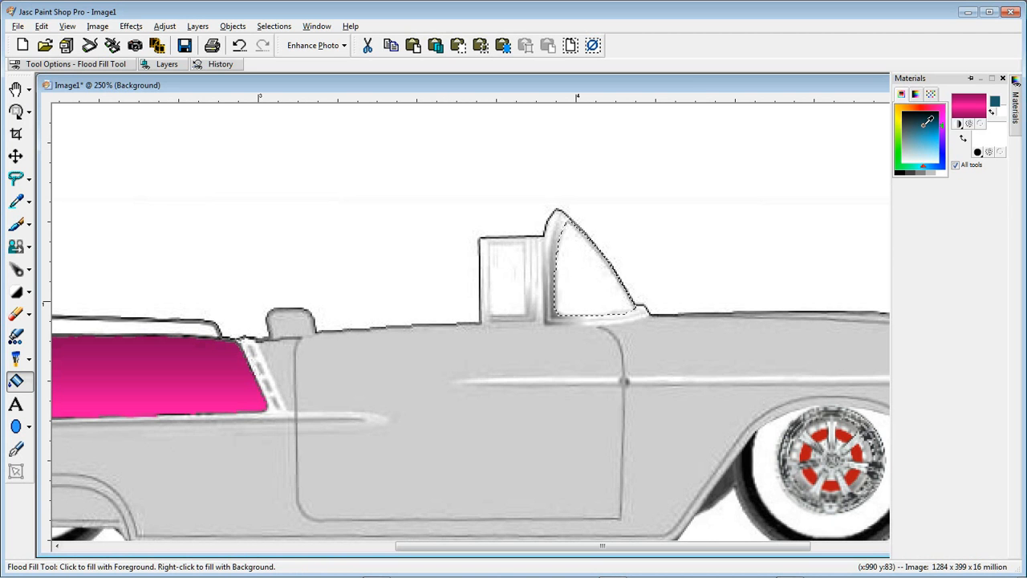
drag(924, 126, 936, 158)
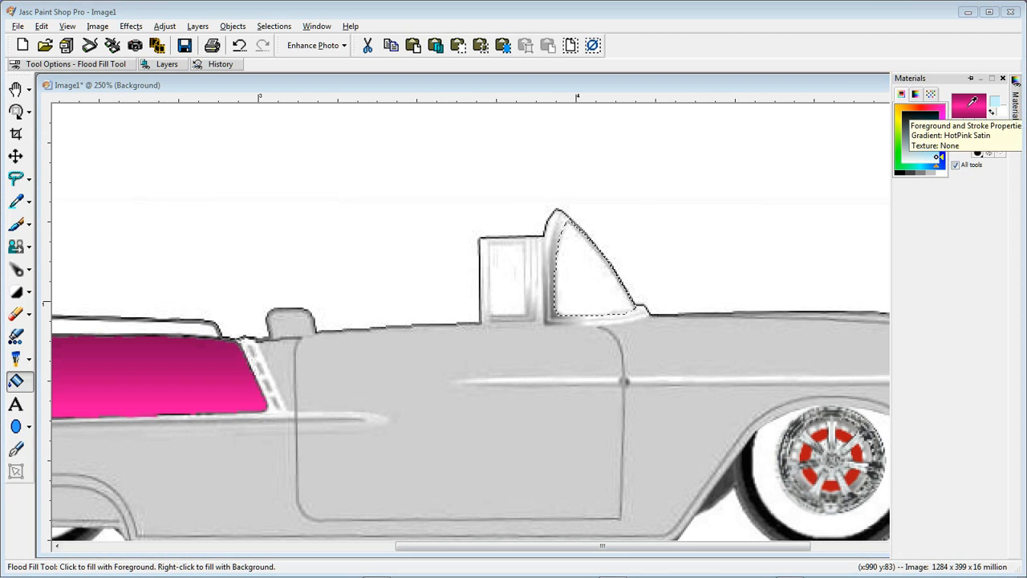
click(969, 105)
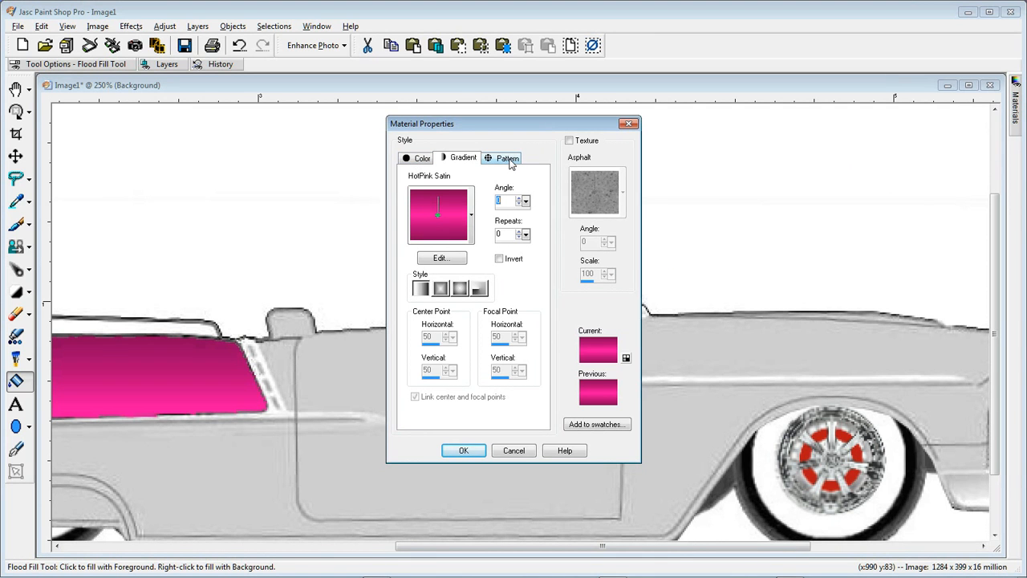
click(421, 159)
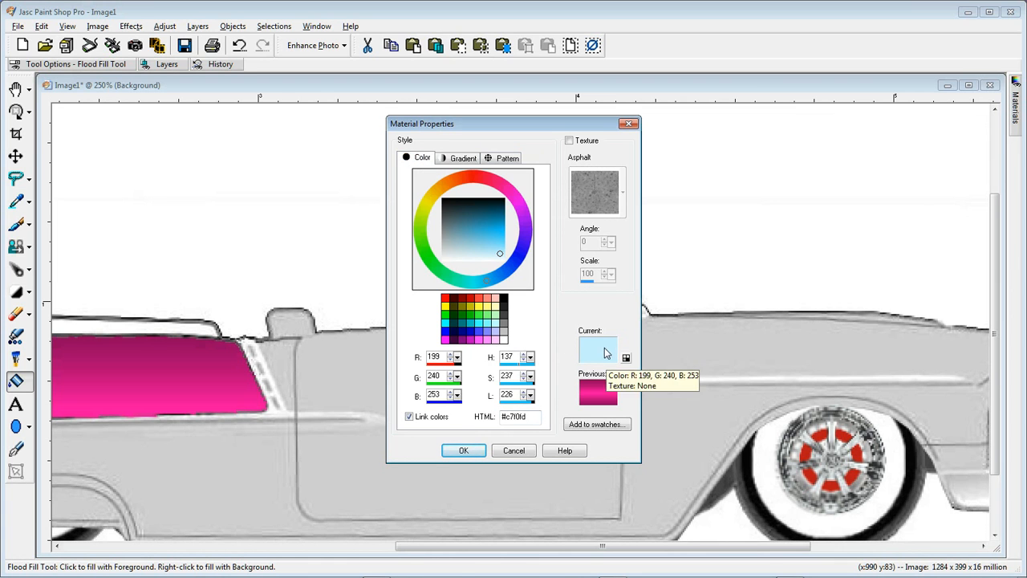
click(459, 452)
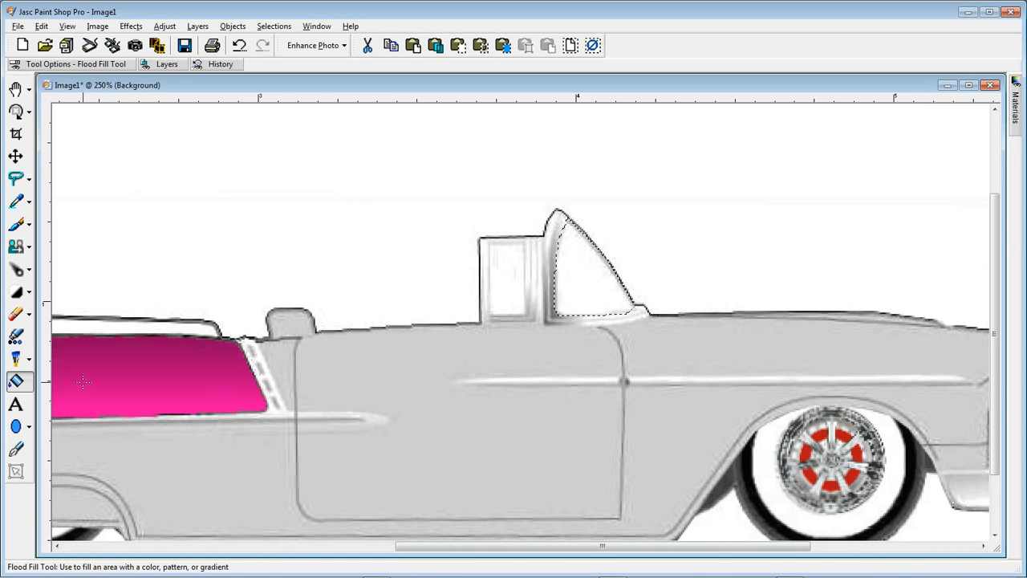
mouse_move(1020, 102)
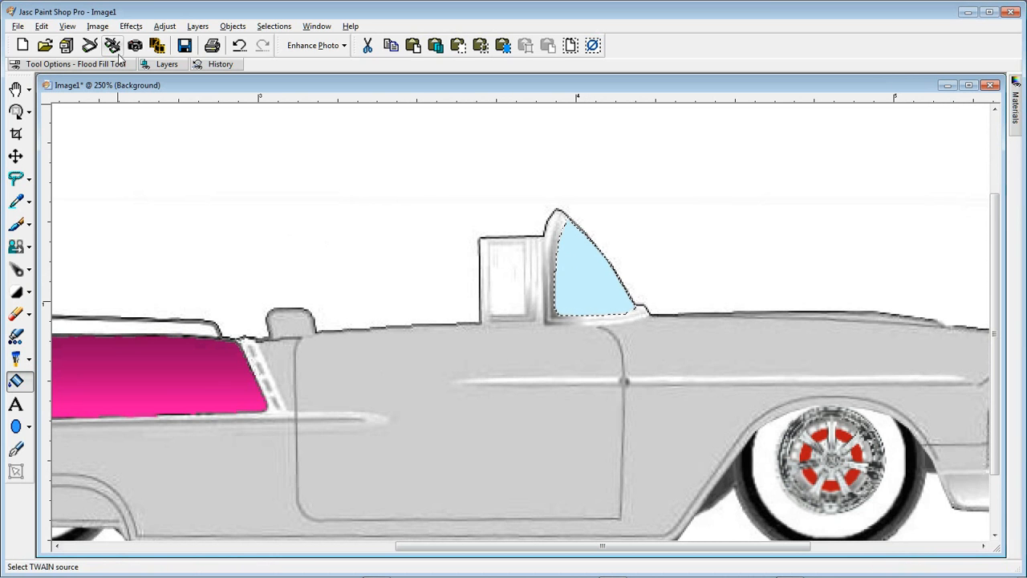
Apply the Glass effect with its last used settings to the triangular window and clear the selection.
click(131, 26)
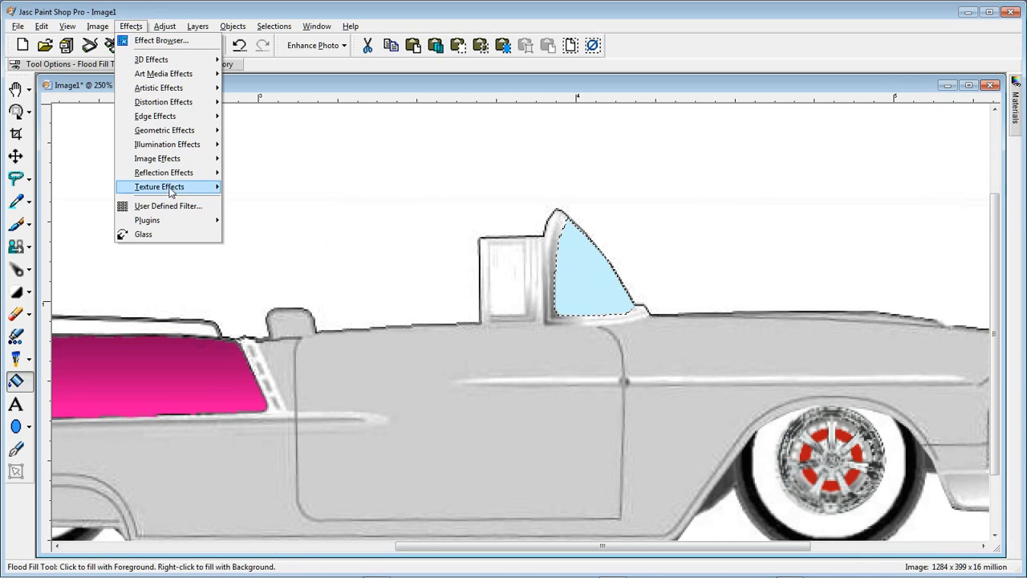
mouse_move(164, 226)
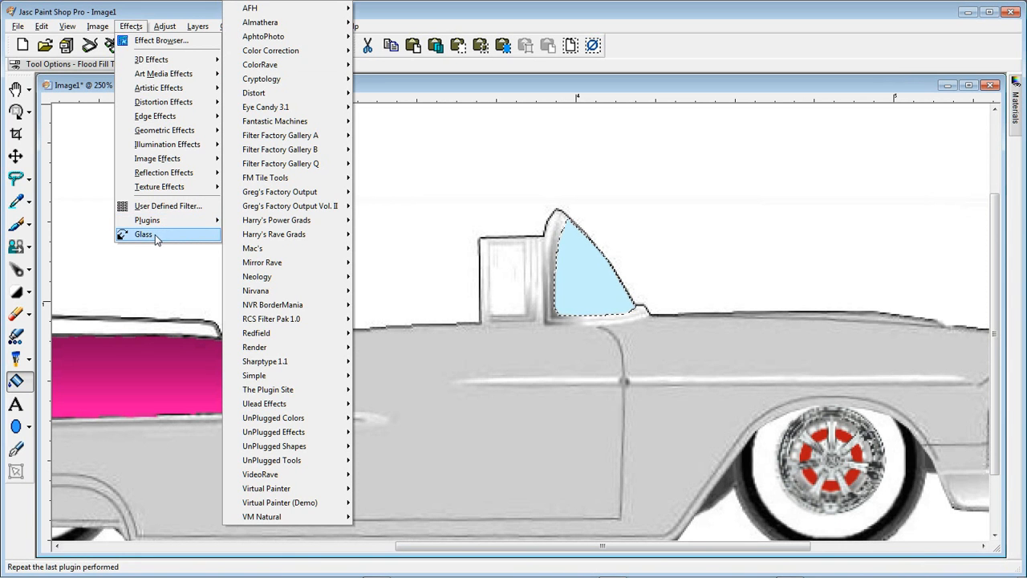
click(149, 234)
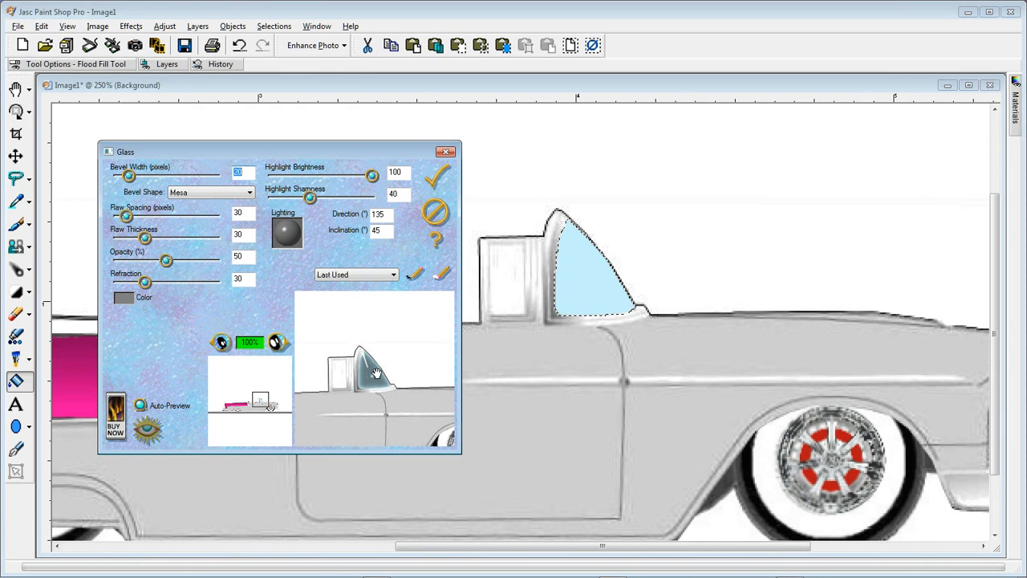
click(430, 180)
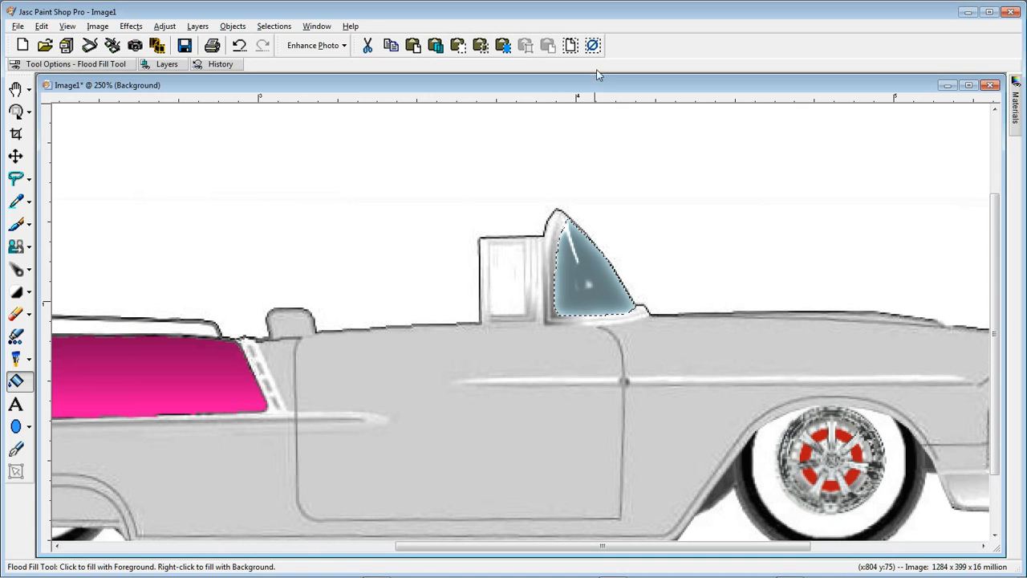
click(592, 48)
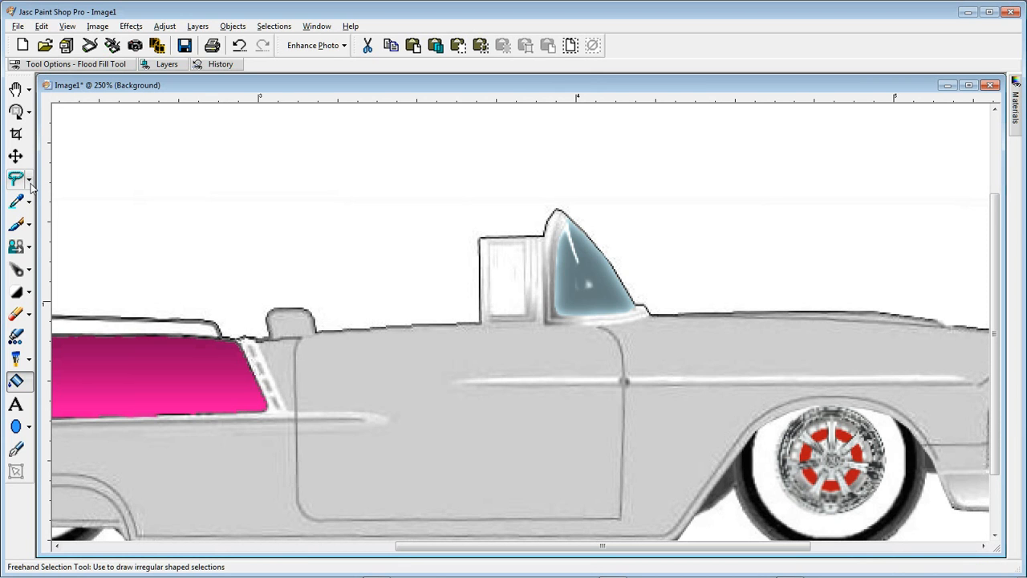
Select the rectangular side window behind the windshield with a rectangular selection about 25 x 45 pixels.
click(30, 183)
click(47, 180)
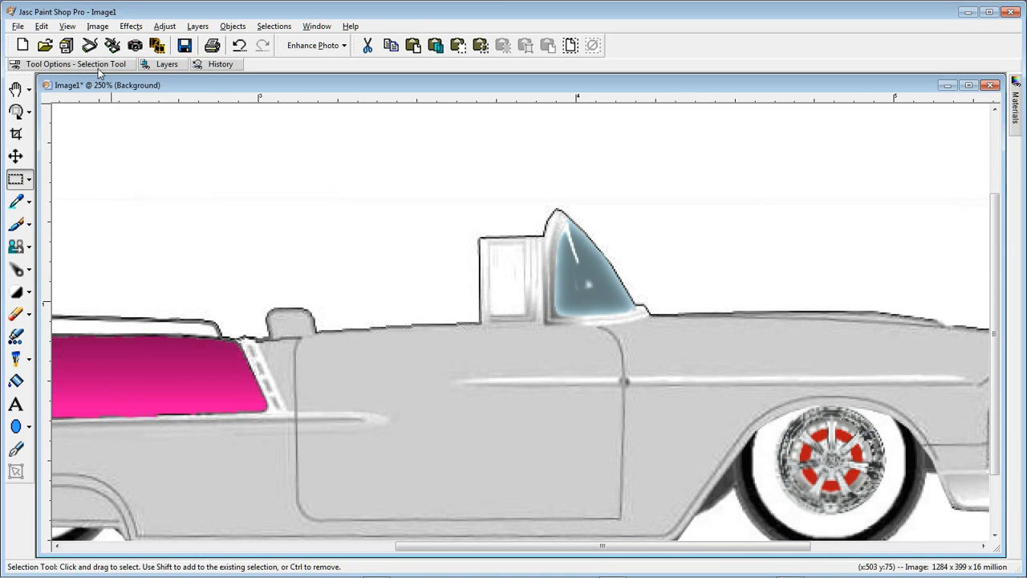
mouse_move(98, 69)
drag(487, 244, 526, 316)
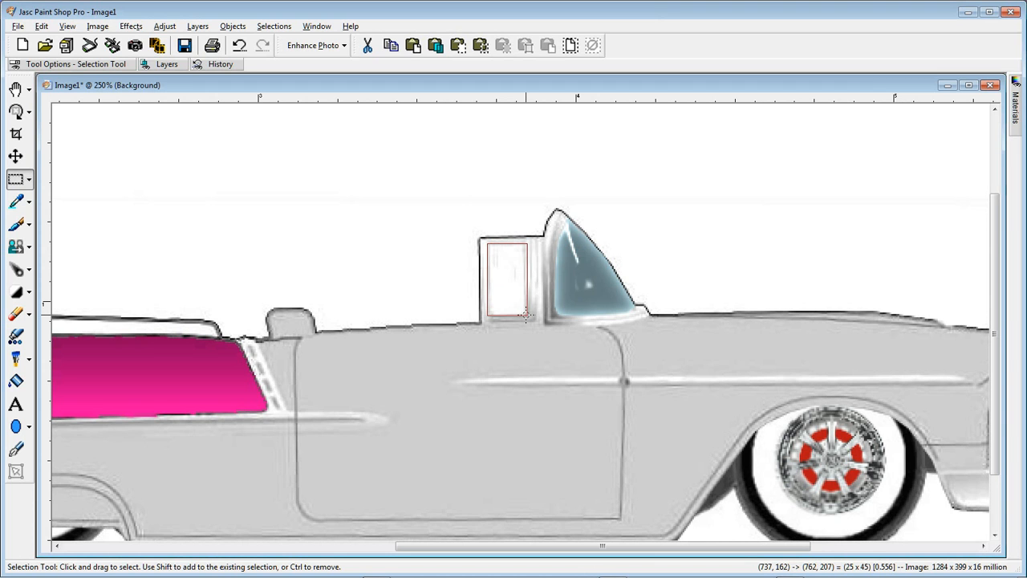
drag(527, 316, 526, 316)
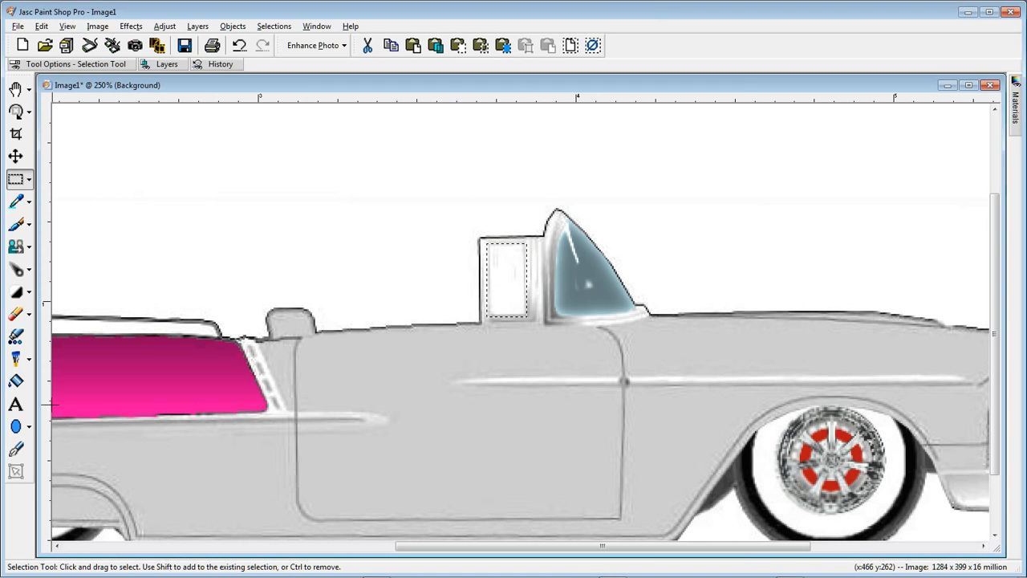
Flood fill the selected rectangular side window with the current light blue, apply the Glass effect with its last used settings and deselect it.
click(15, 381)
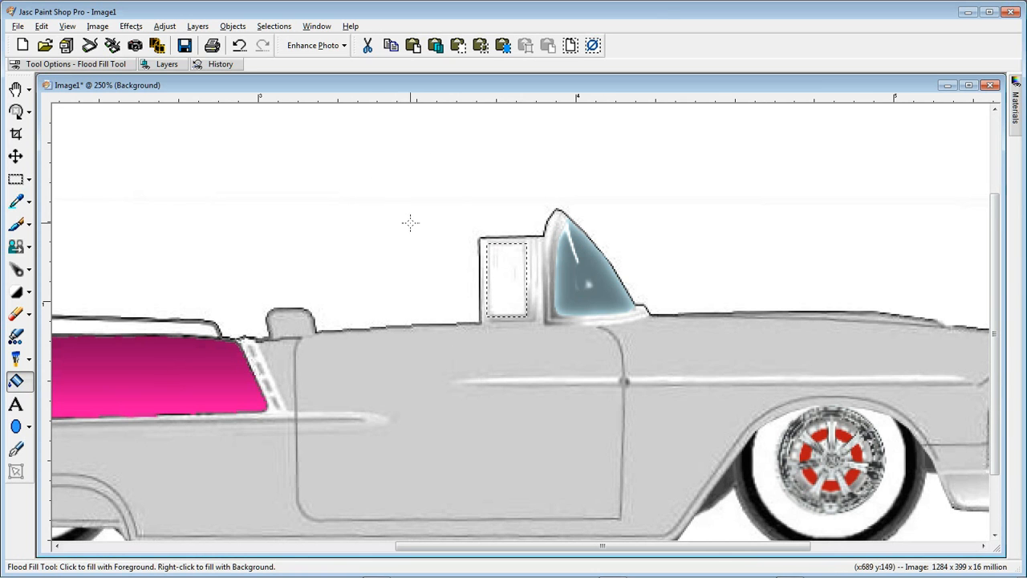
click(507, 279)
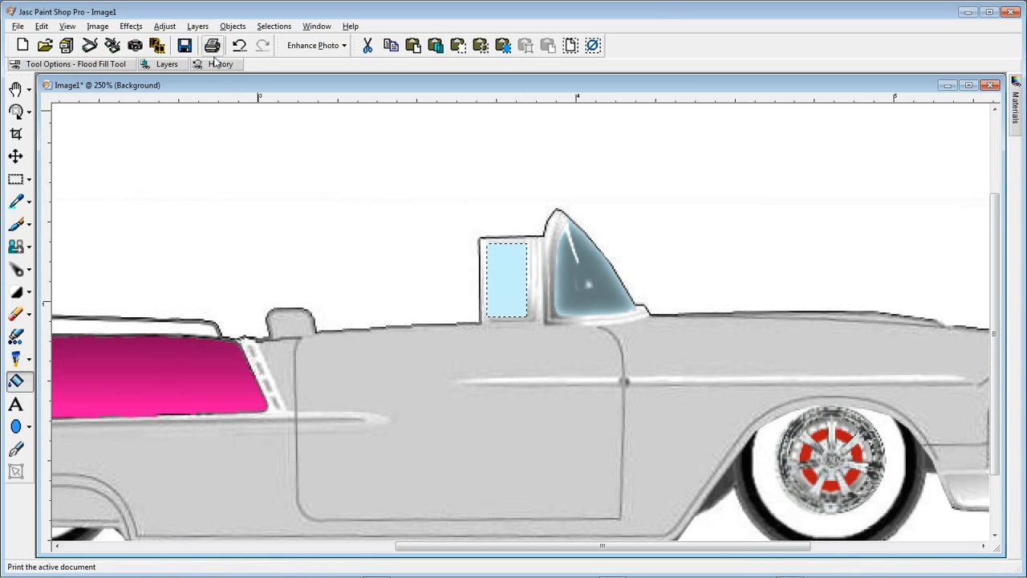
click(131, 27)
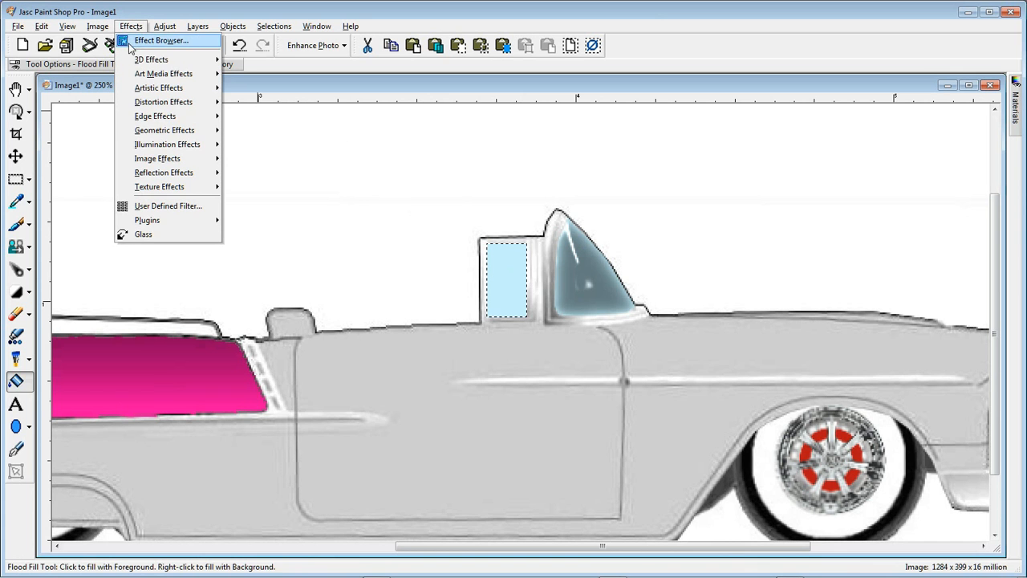
click(147, 235)
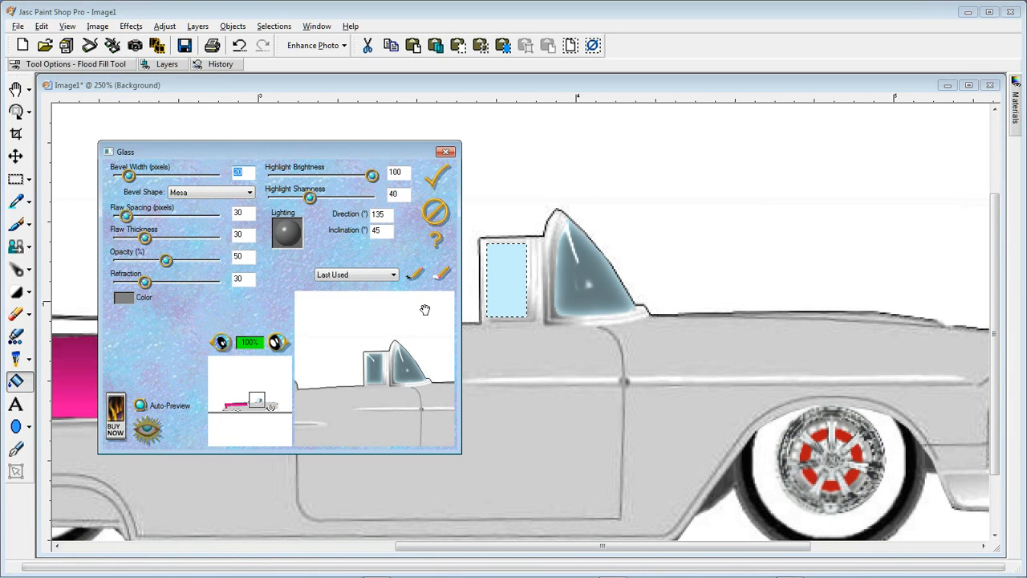
click(434, 180)
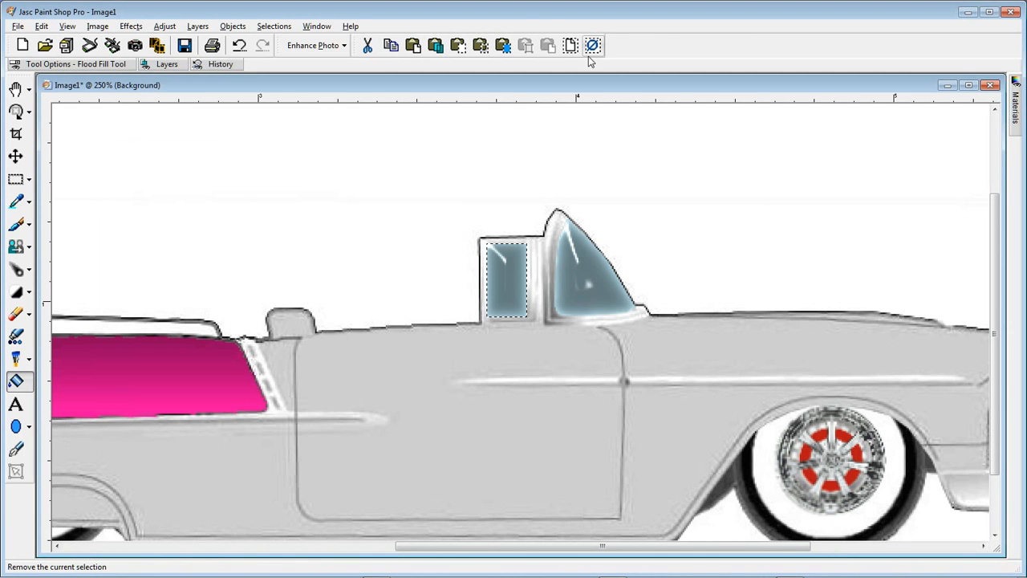
click(593, 44)
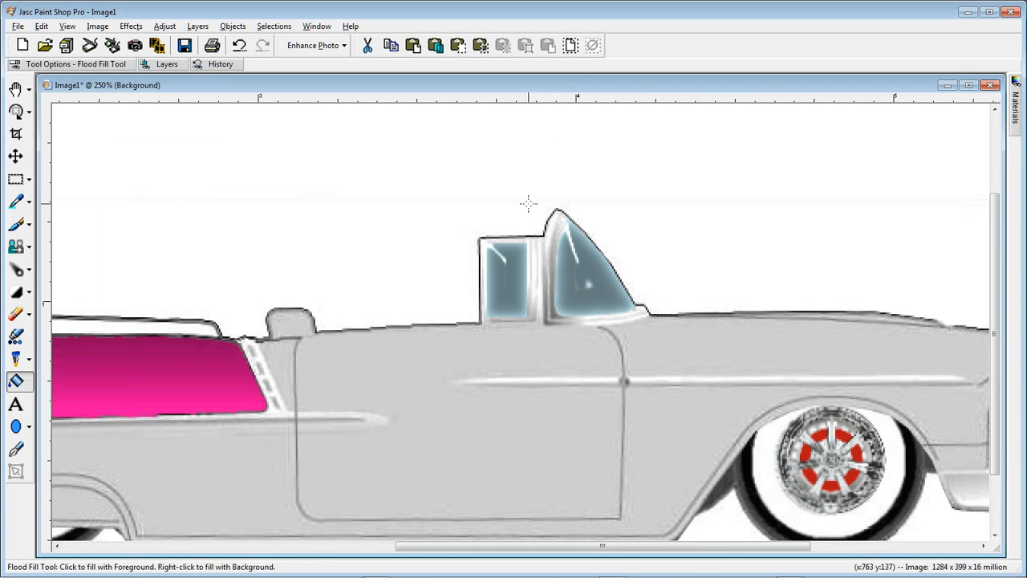
Review the whole car at 100% zoom and look over the reference photos in the Pictures folder browser.
scroll(493, 215, down, 3)
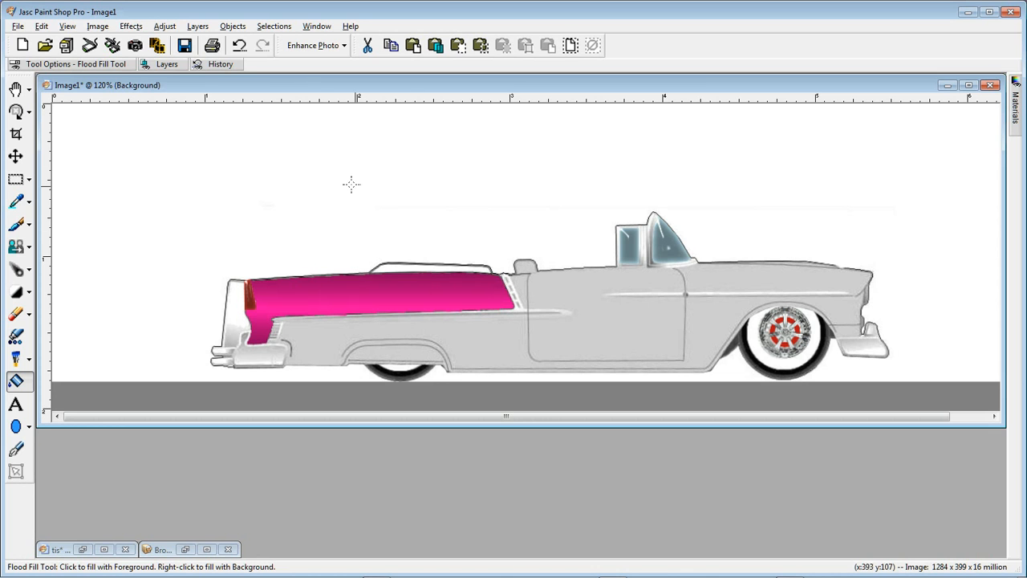
click(173, 68)
scroll(269, 357, down, 1)
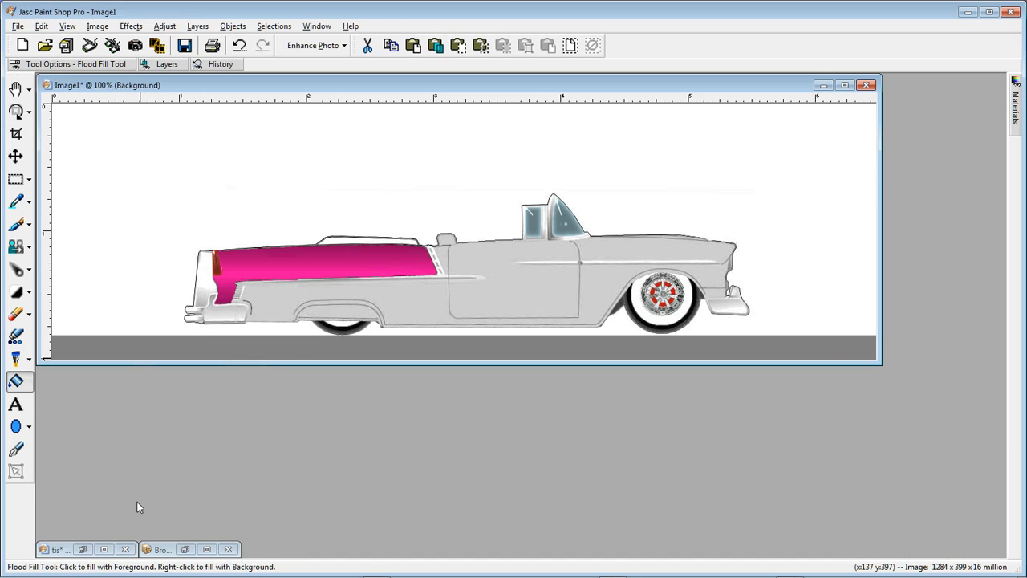
click(181, 552)
click(184, 550)
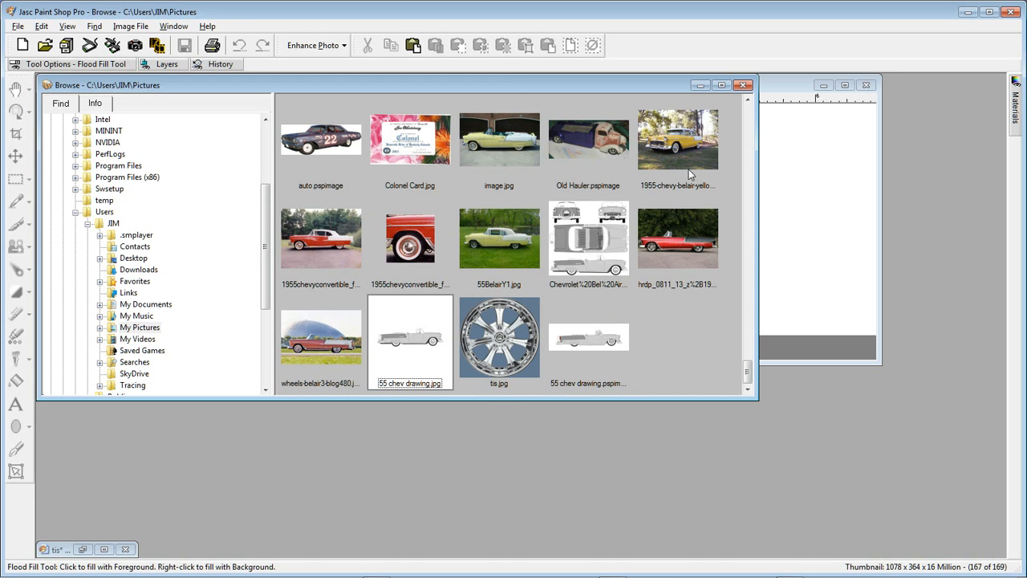
click(700, 85)
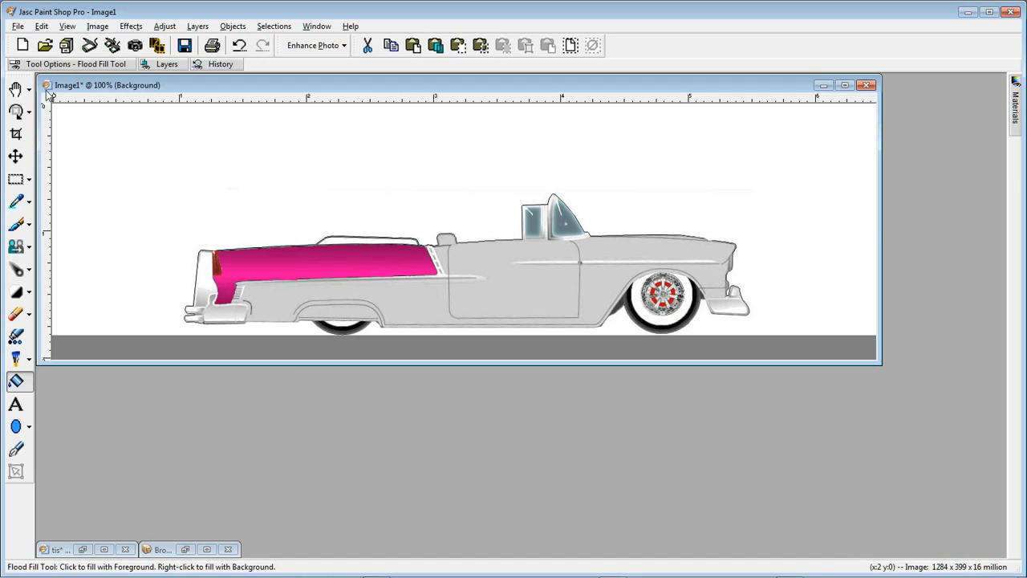
click(41, 27)
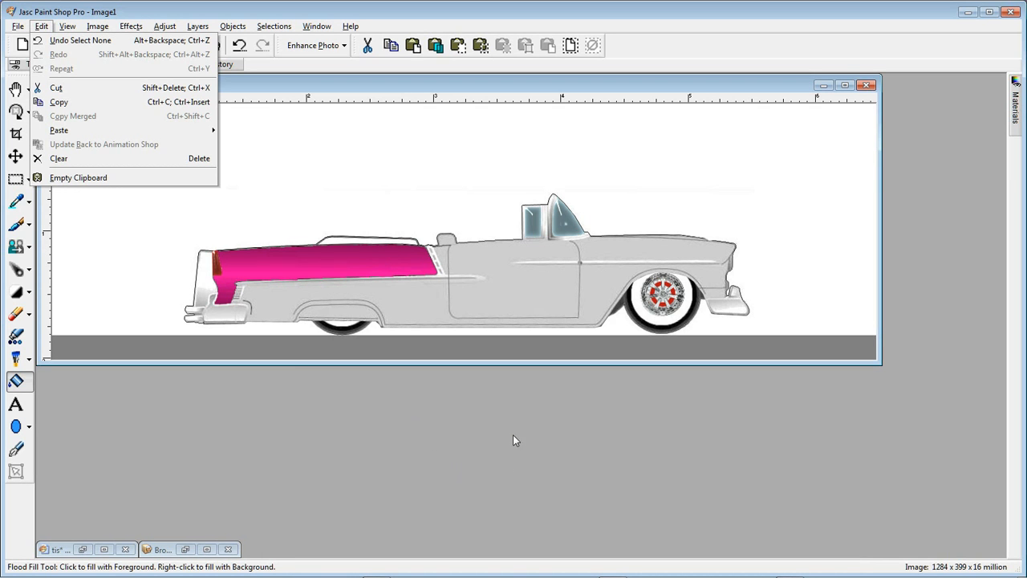
click(565, 421)
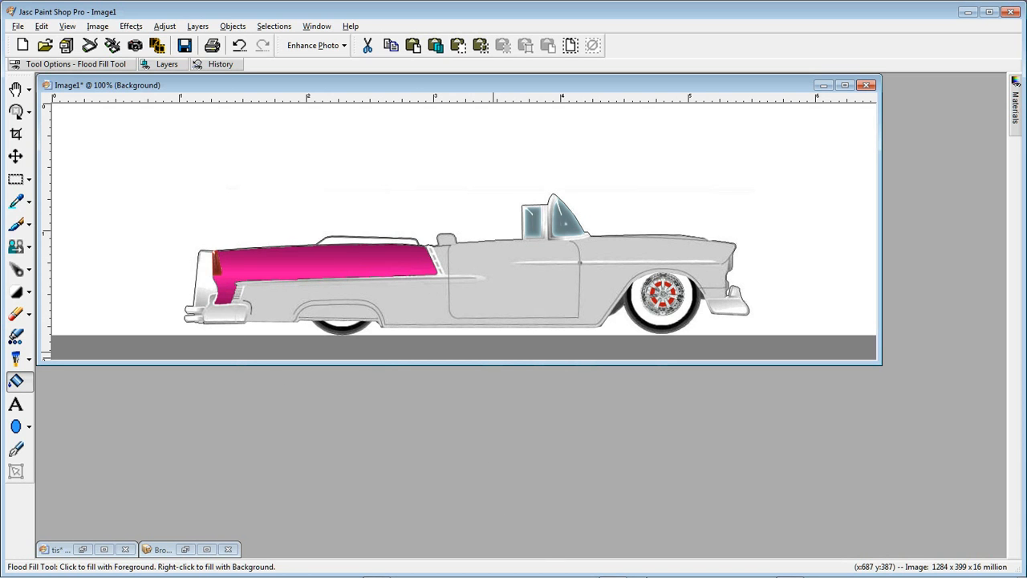
mouse_move(790, 570)
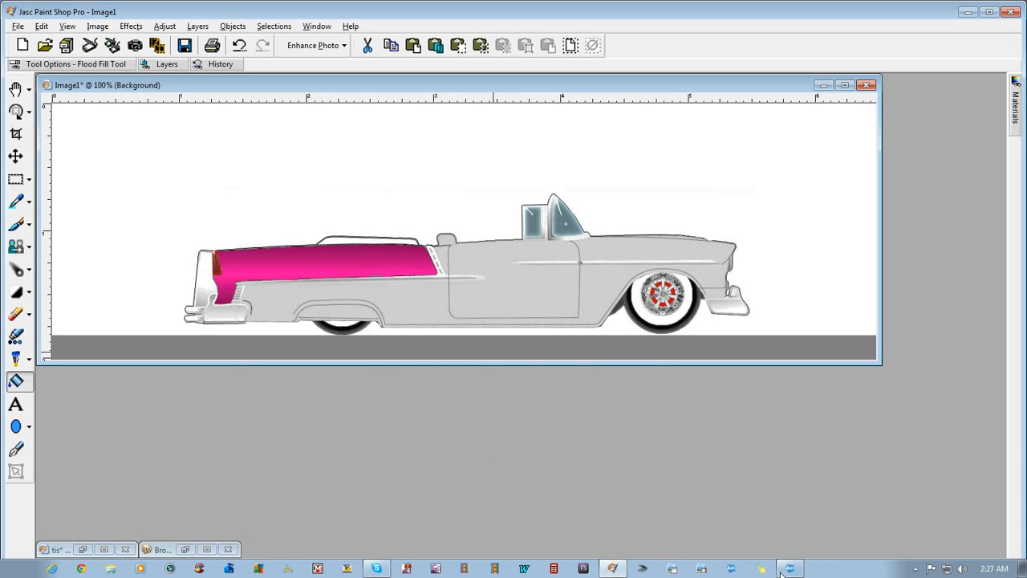
click(917, 569)
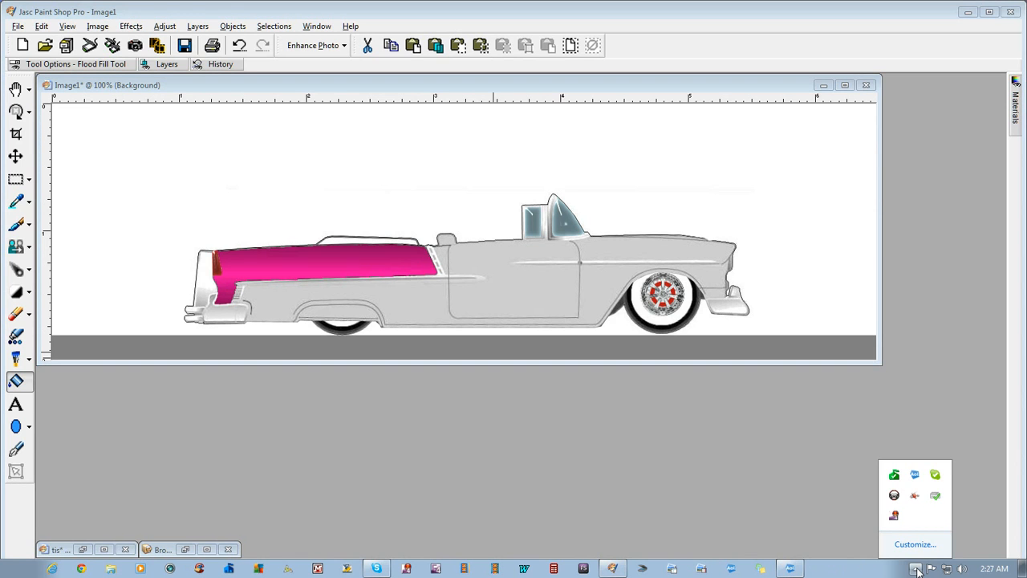
right_click(894, 518)
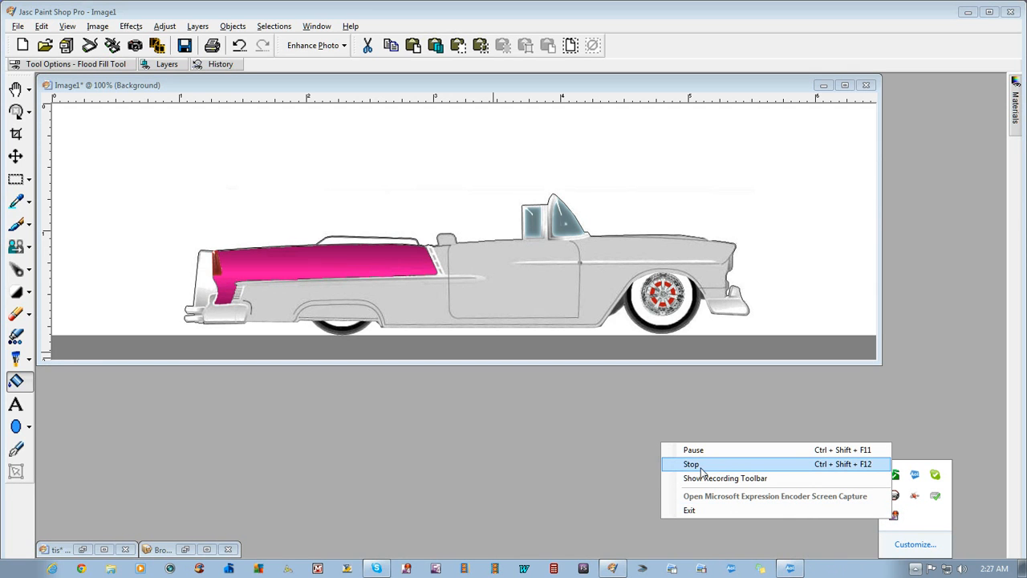